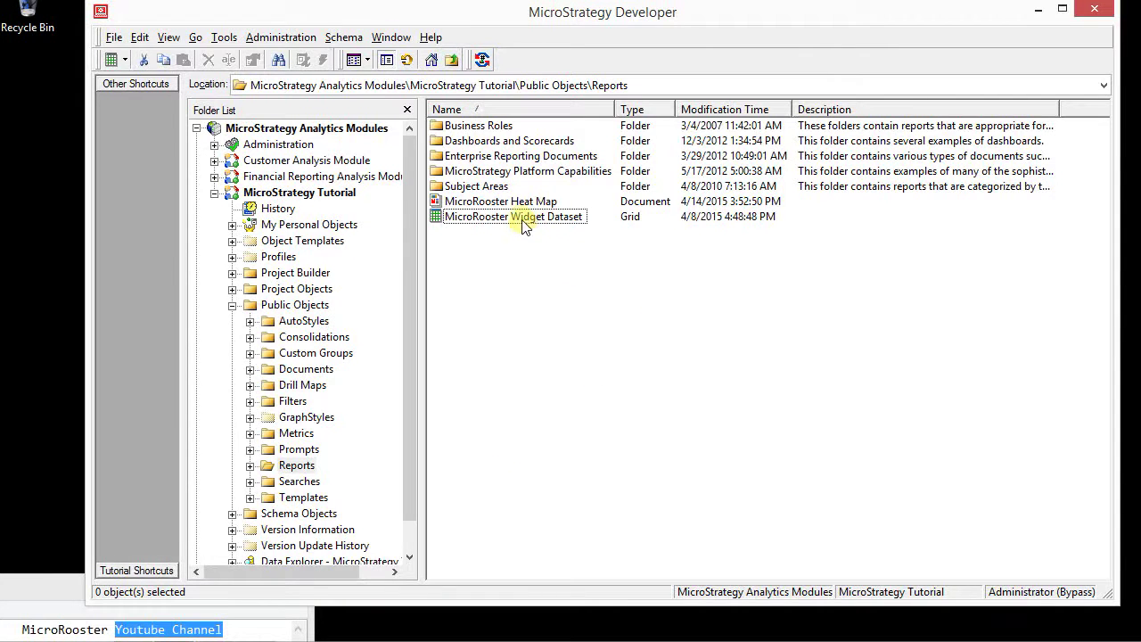
Step: Open the MicroRooster Widget Dataset report from the Reports folder in the Report Editor
{"action": "left_click", "coordinate": [524, 223]}
{"action": "right_click", "coordinate": [530, 222]}
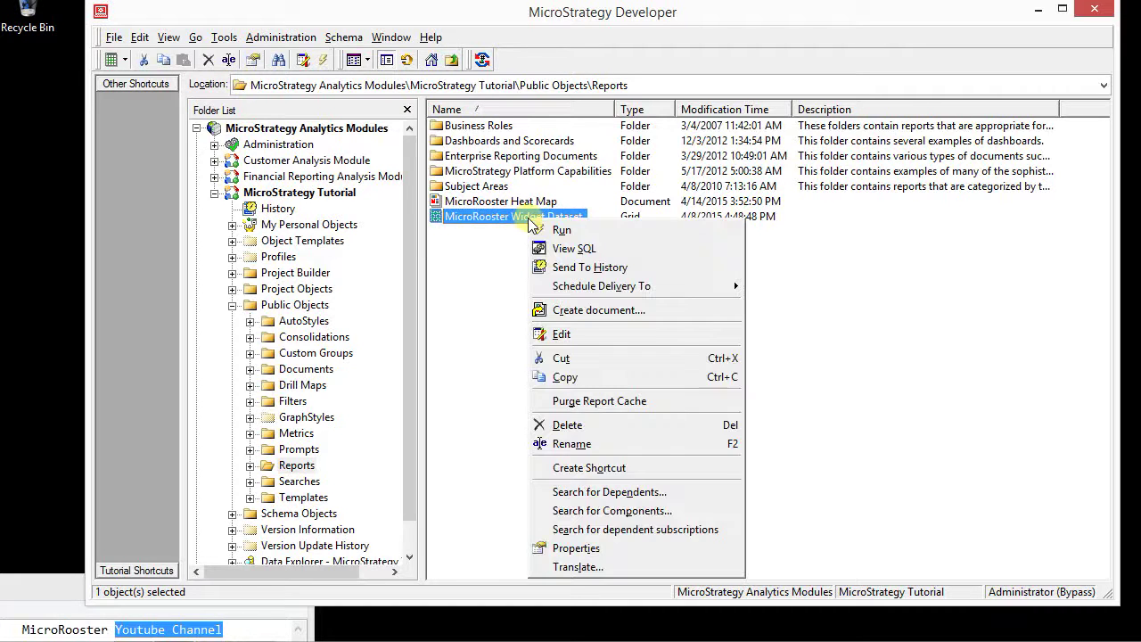
{"action": "left_click", "coordinate": [570, 334]}
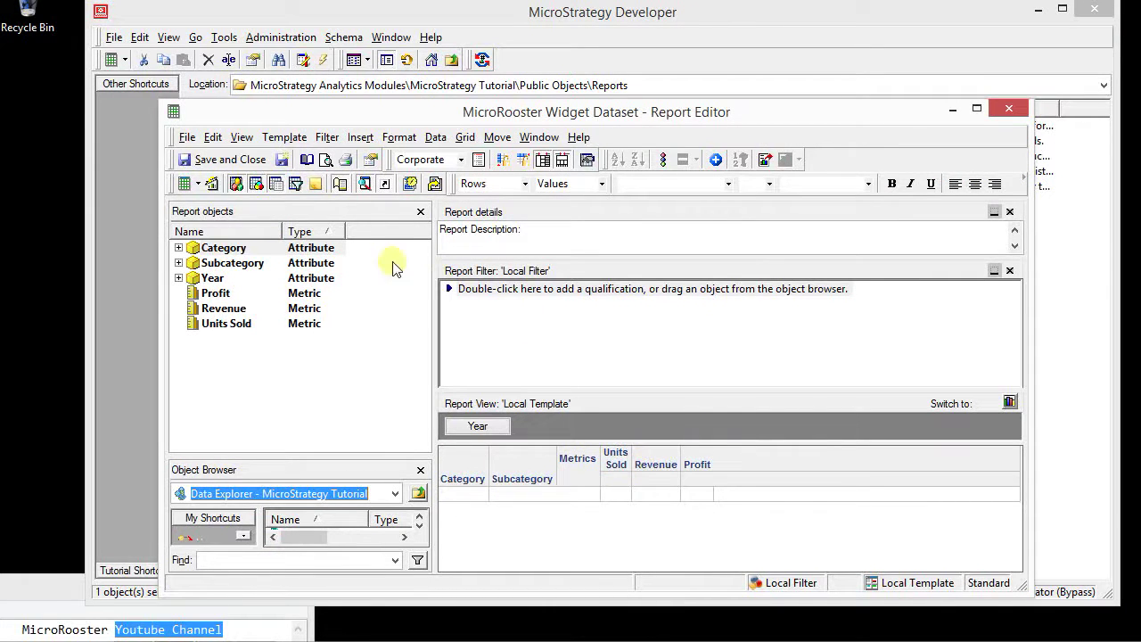
Step: Switch the report to Graph View as a Bubble graph and show the series, metrics and categories zones
{"action": "left_click", "coordinate": [198, 185]}
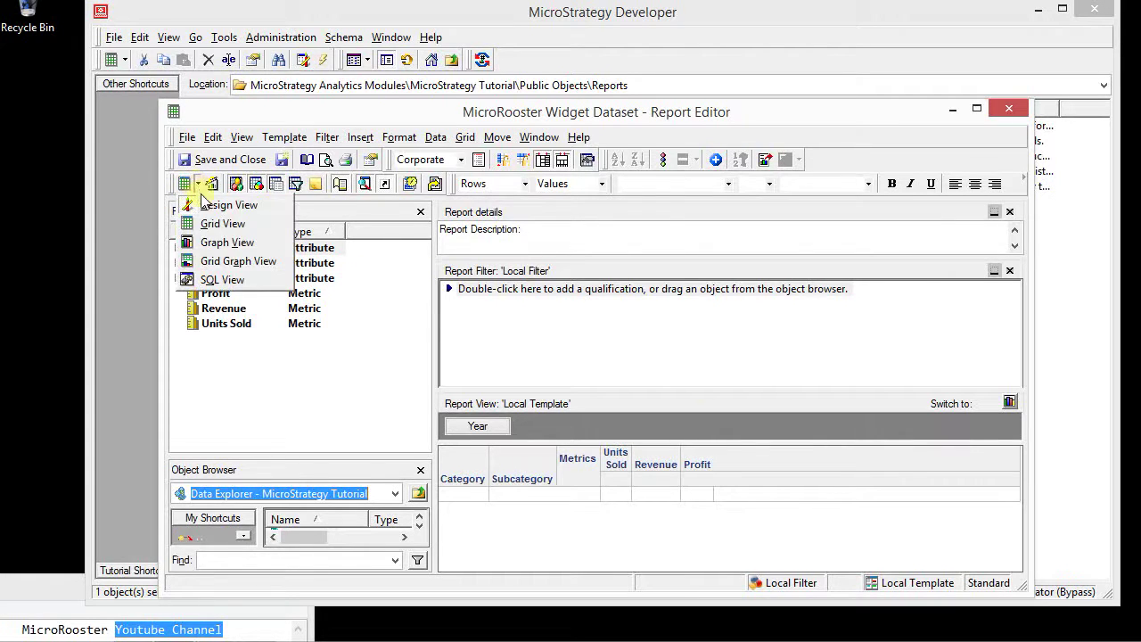
{"action": "left_click", "coordinate": [220, 242]}
{"action": "left_click", "coordinate": [451, 47]}
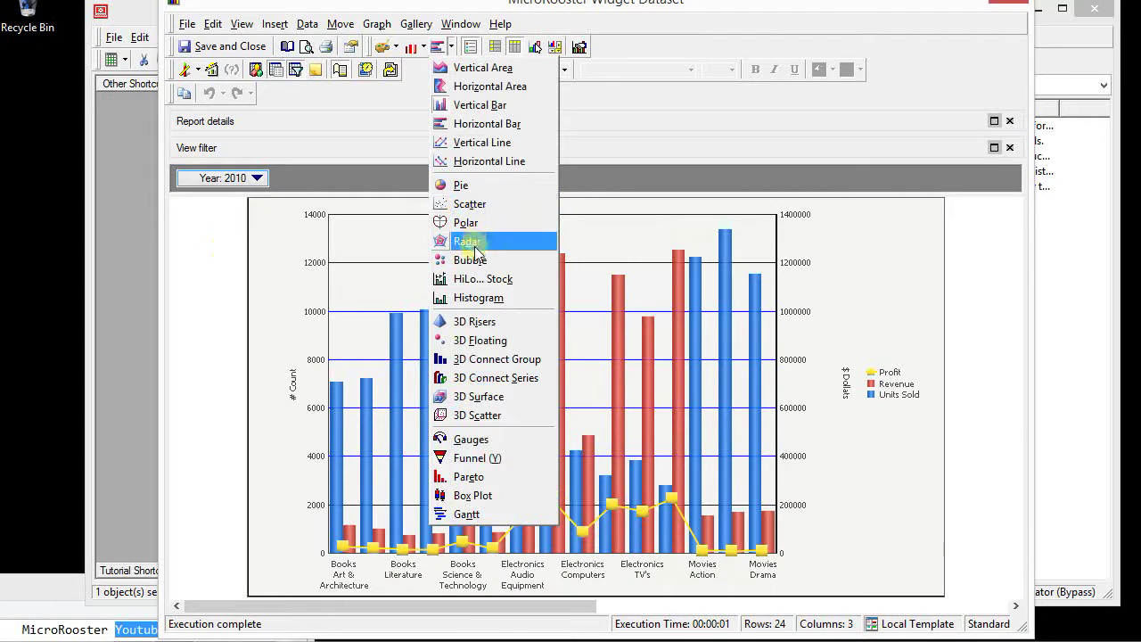
{"action": "left_click", "coordinate": [475, 259]}
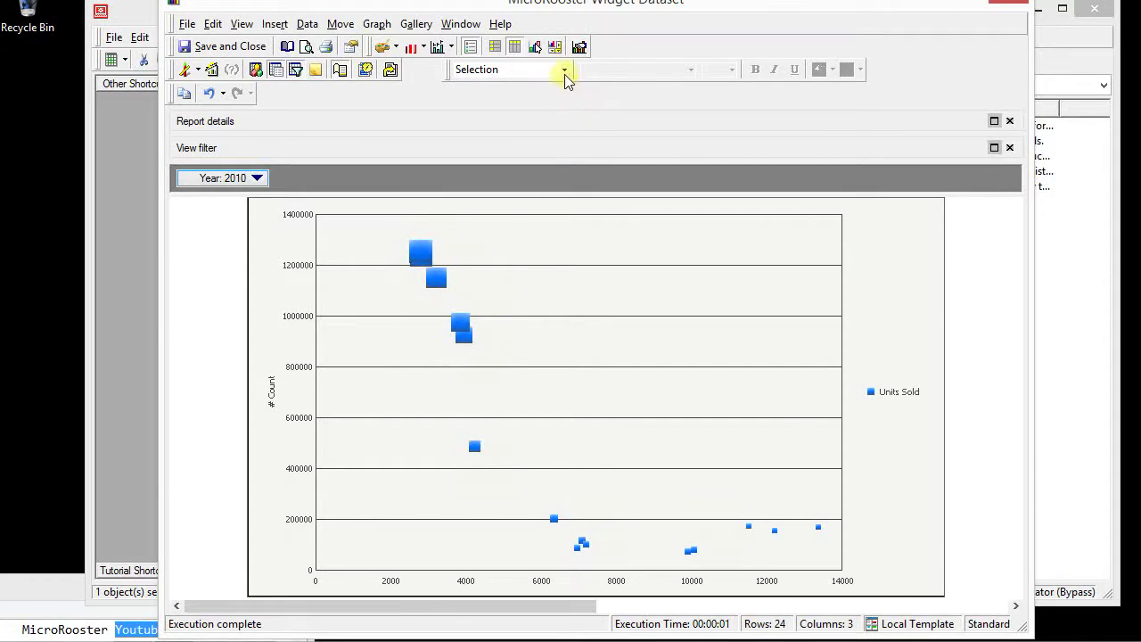
{"action": "left_click", "coordinate": [554, 47]}
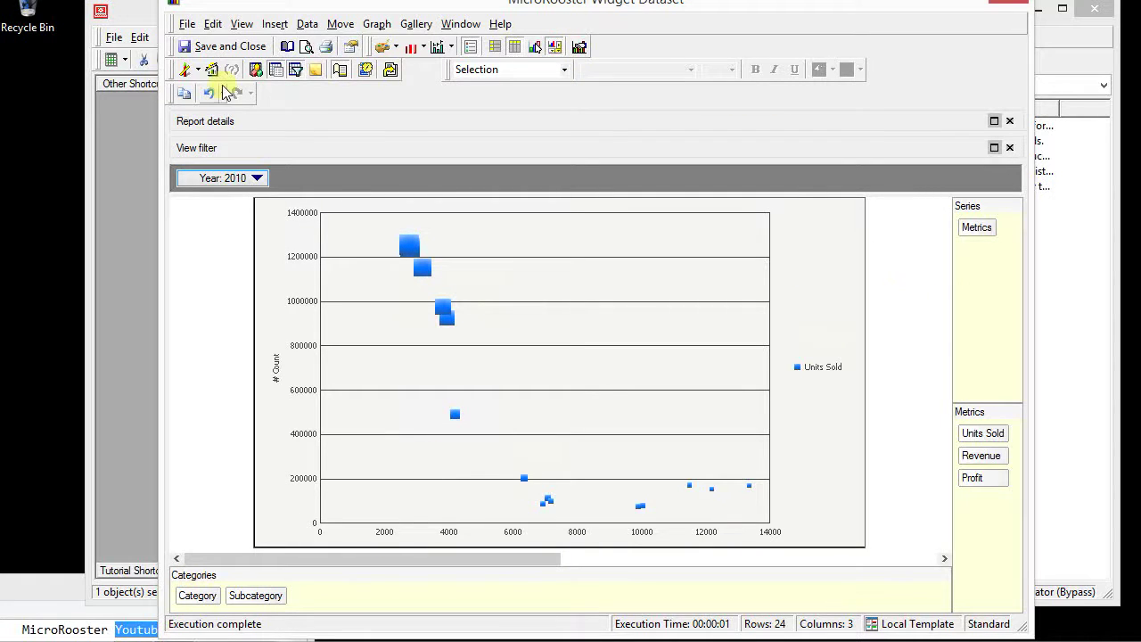
Step: In Grid View, remove Subcategory from the grid and move Year into the column headers
{"action": "left_click", "coordinate": [198, 70]}
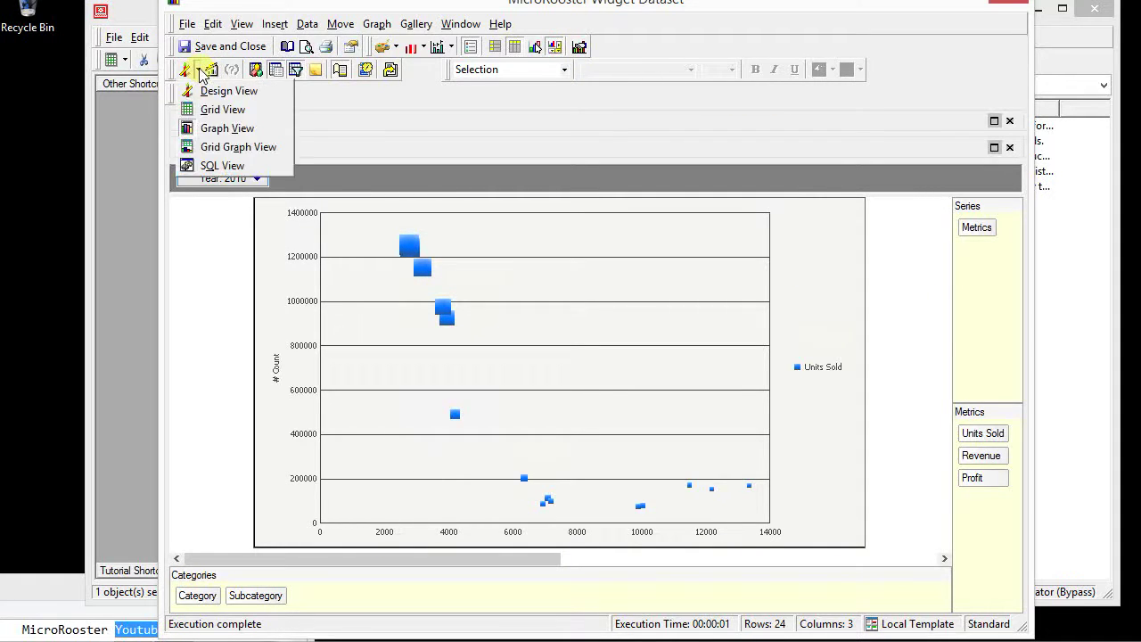
{"action": "left_click", "coordinate": [220, 110]}
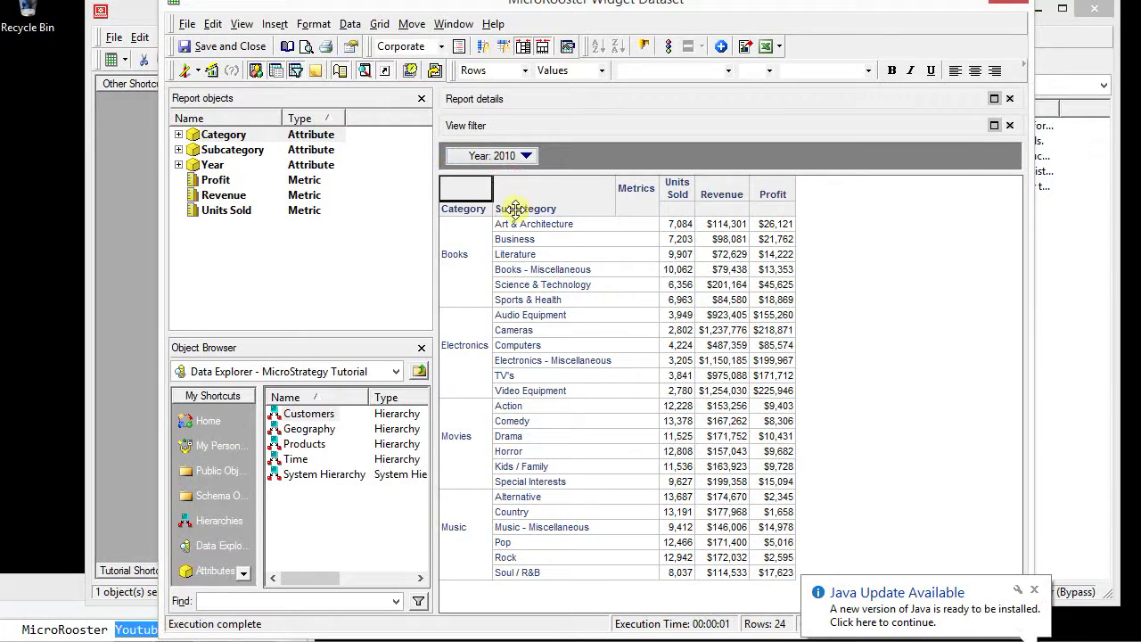
{"action": "right_click", "coordinate": [516, 208]}
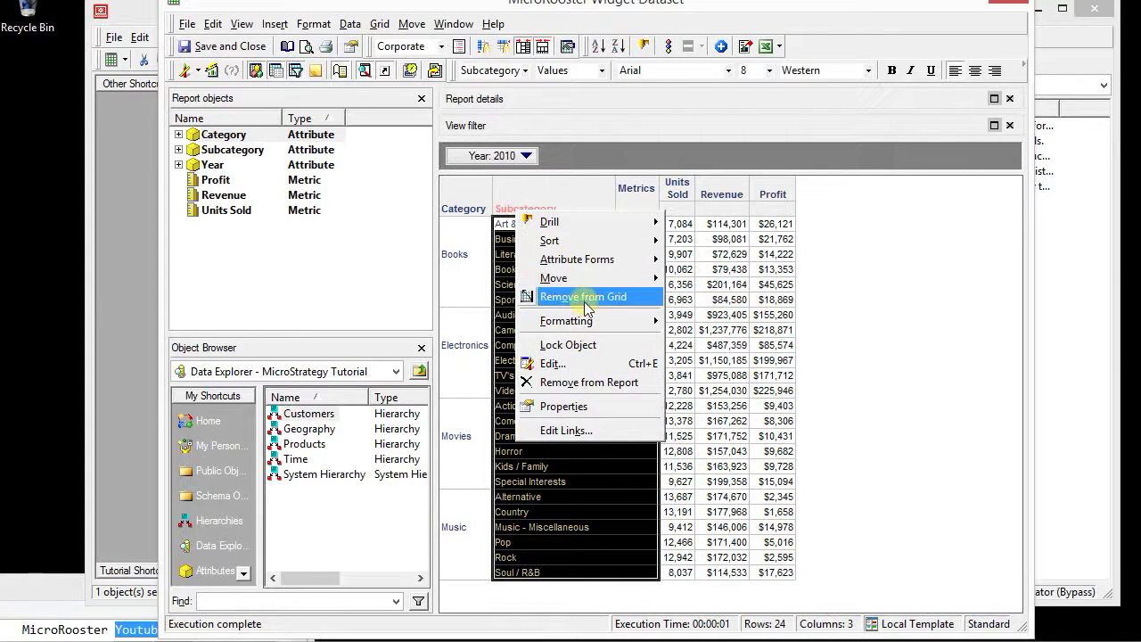
{"action": "left_click", "coordinate": [584, 298]}
{"action": "left_click", "coordinate": [640, 362]}
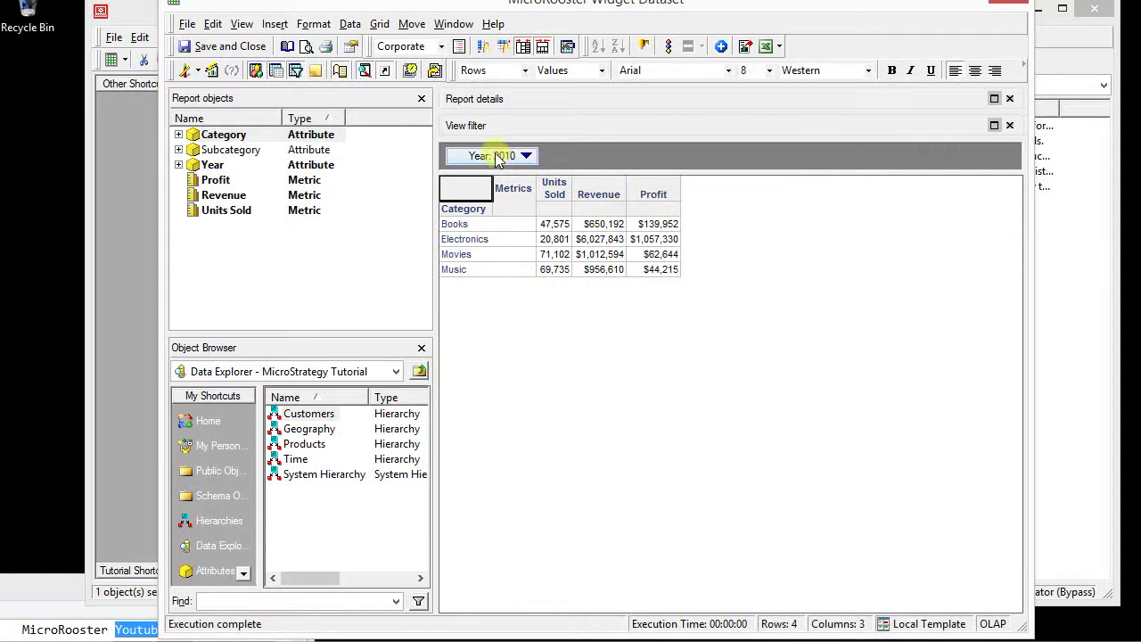
{"action": "left_click_drag", "start_coordinate": [498, 158], "coordinate": [580, 191]}
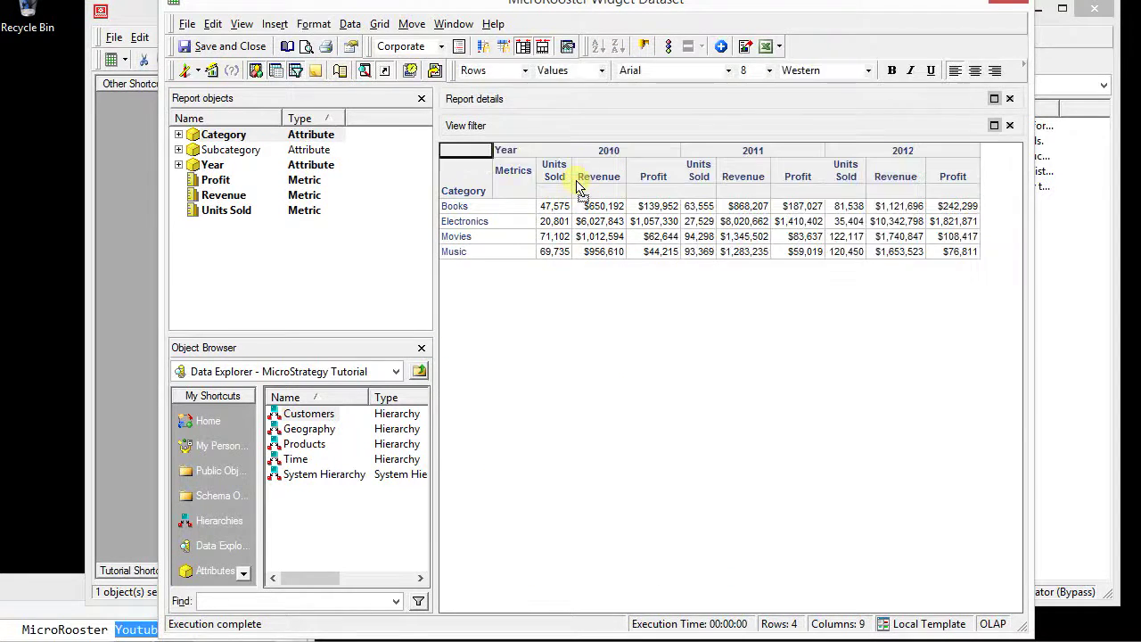
{"action": "left_click", "coordinate": [211, 71]}
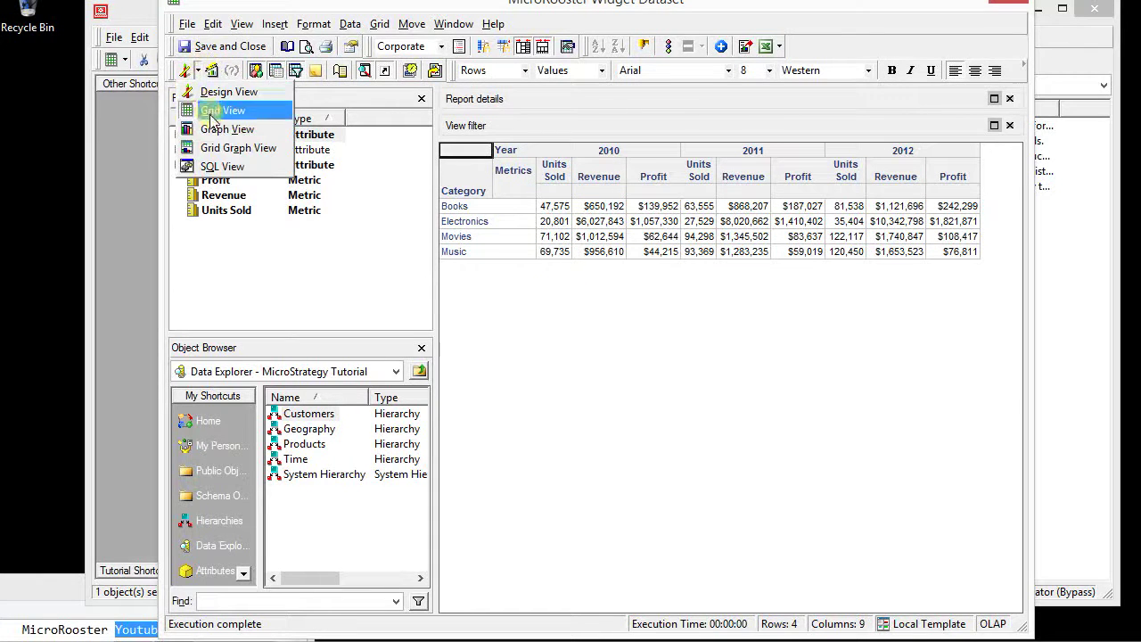
Step: Switch the reworked report back to Graph View, with bubbles for 2010, 2011 and 2012
{"action": "left_click", "coordinate": [219, 109]}
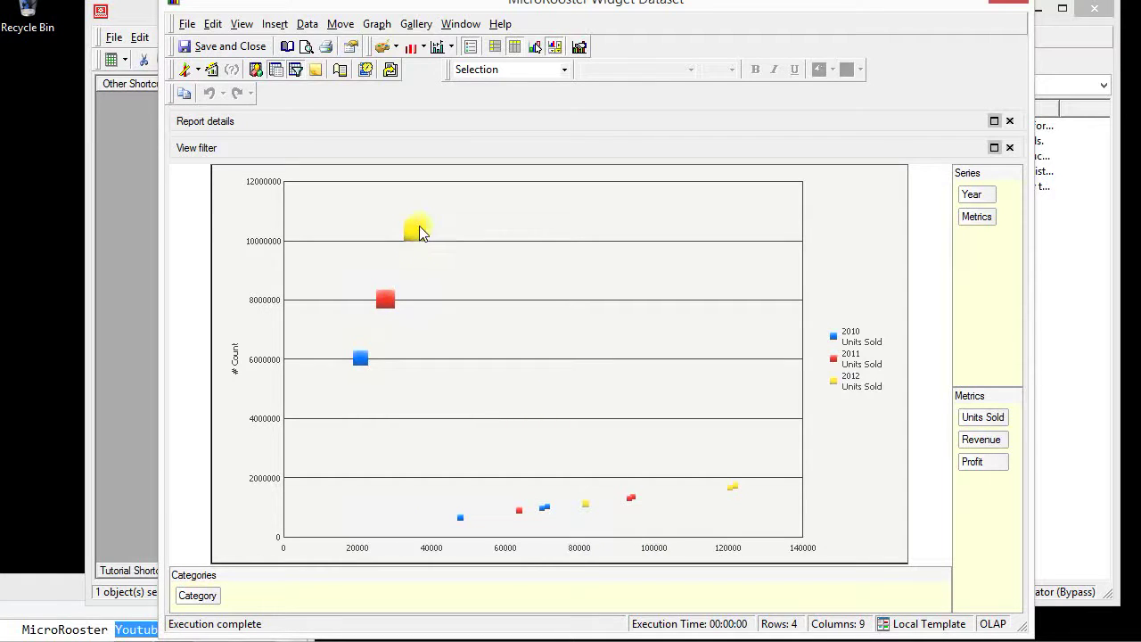
Step: In Graph Options, set the marker shape to Circle and the marker size to 43
{"action": "left_click", "coordinate": [383, 29]}
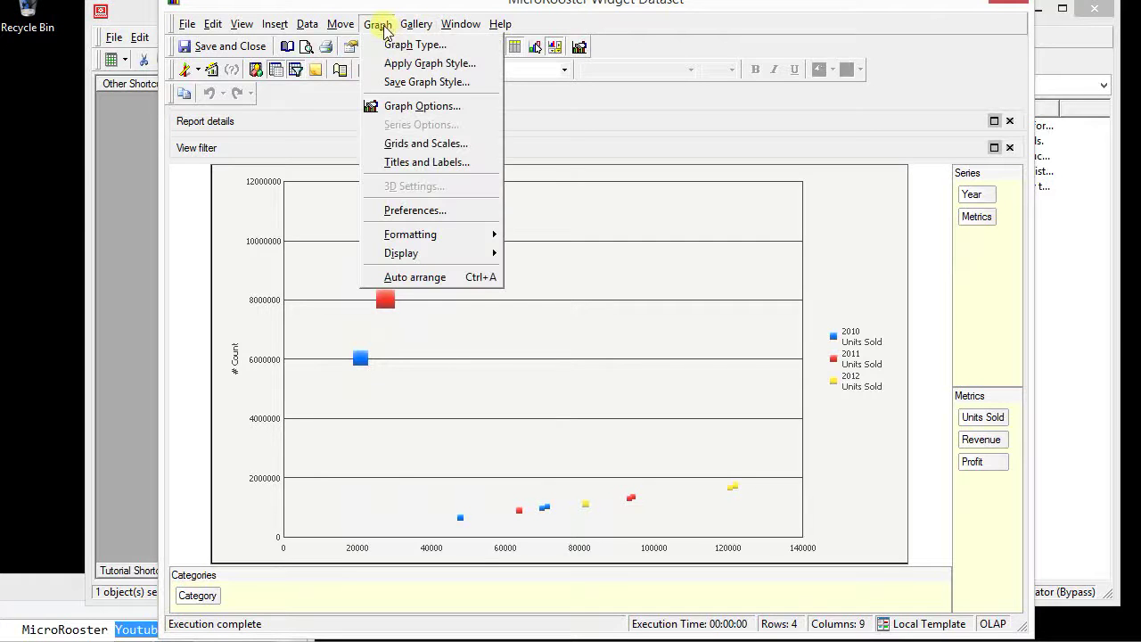
{"action": "left_click", "coordinate": [423, 104]}
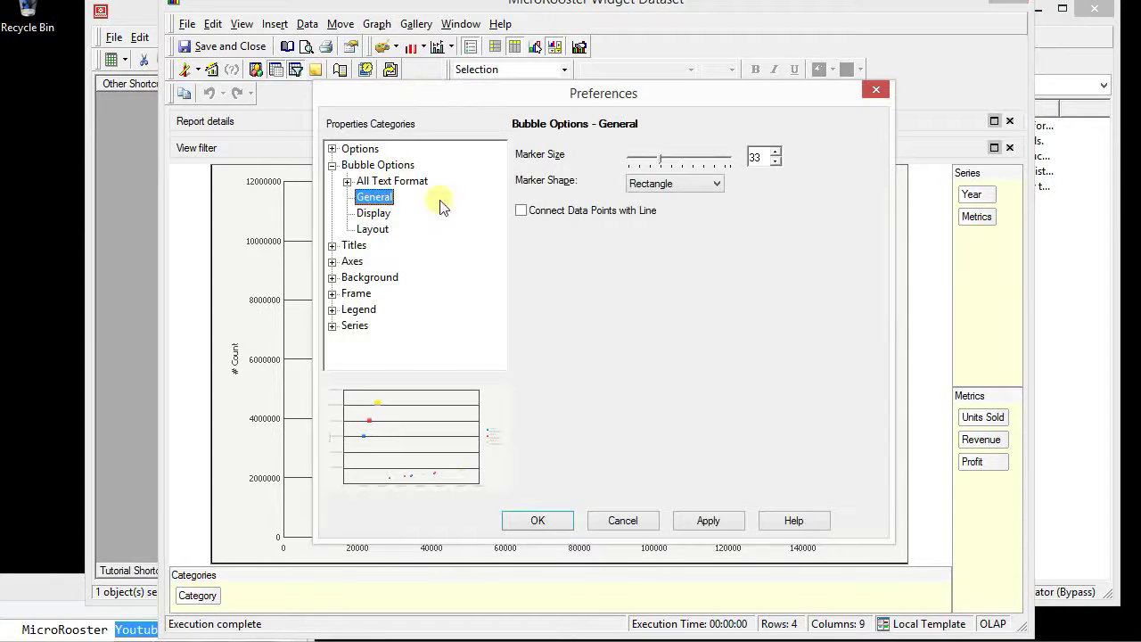
{"action": "left_click", "coordinate": [639, 186]}
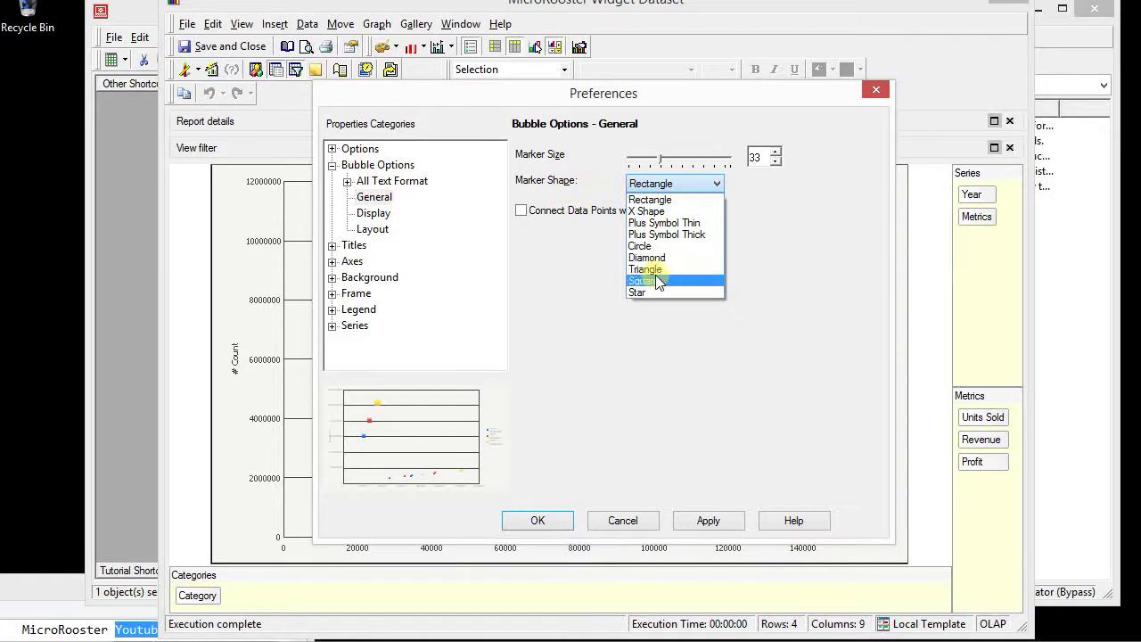
{"action": "left_click", "coordinate": [650, 247]}
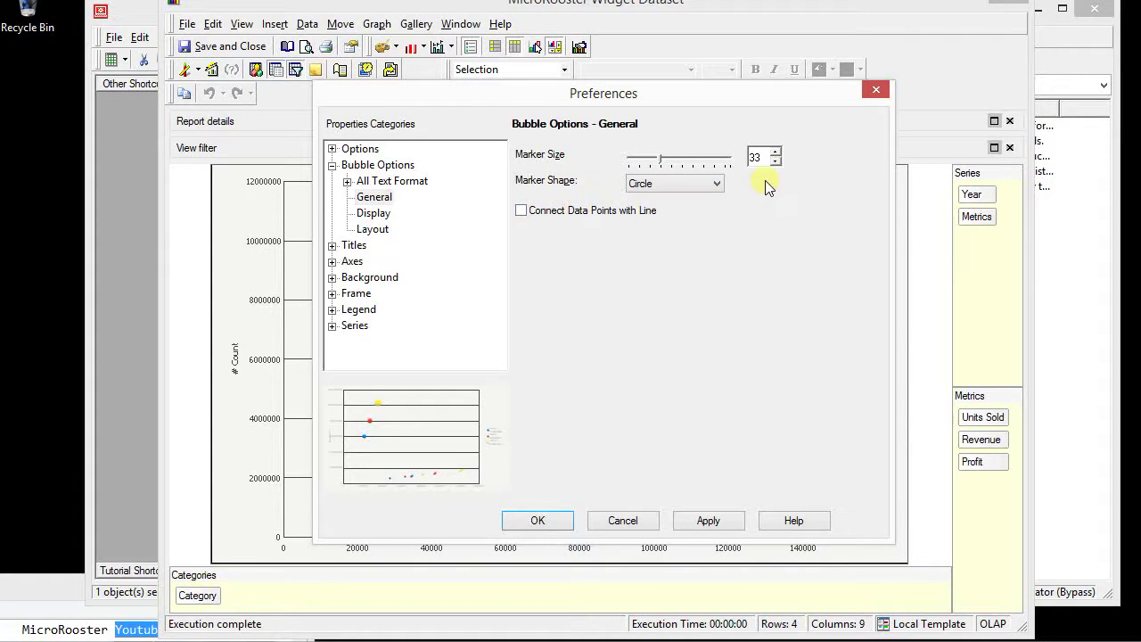
{"action": "left_click", "coordinate": [680, 162]}
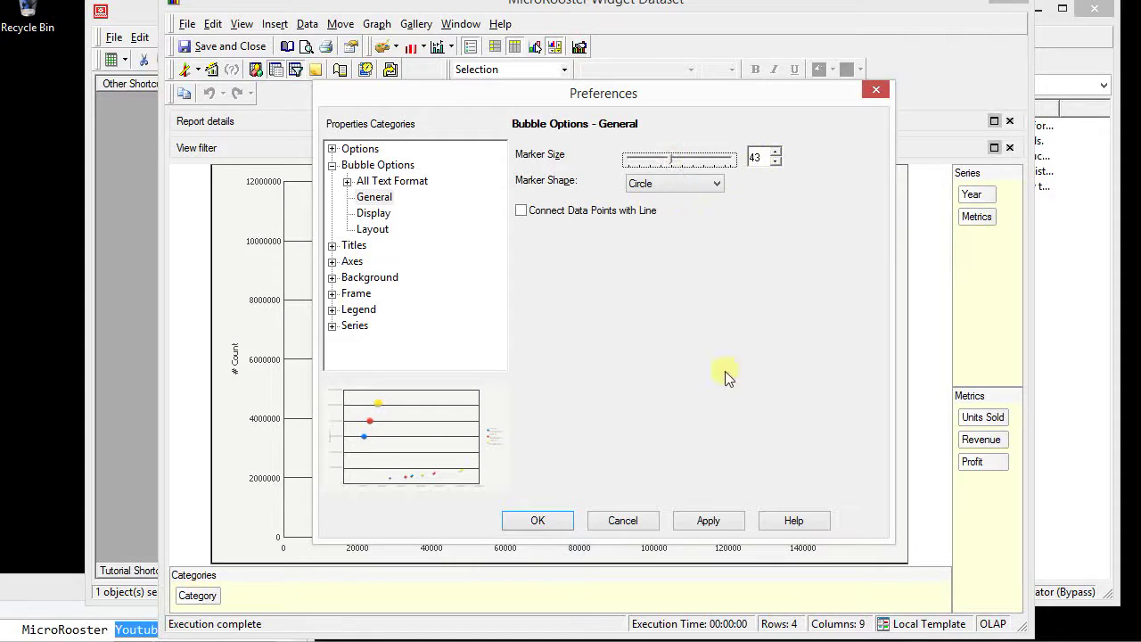
{"action": "left_click", "coordinate": [708, 520]}
{"action": "left_click", "coordinate": [537, 520]}
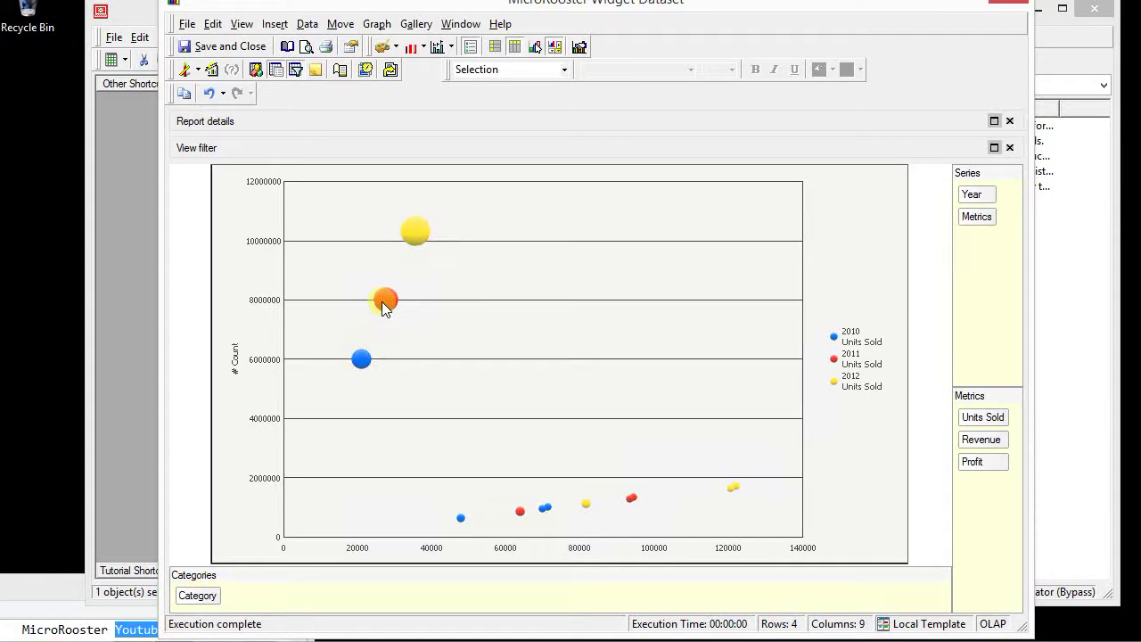
Step: Save the report as 'MicroRooster Widget Dataset Bubble' and close the Report Editor
{"action": "left_click", "coordinate": [189, 24]}
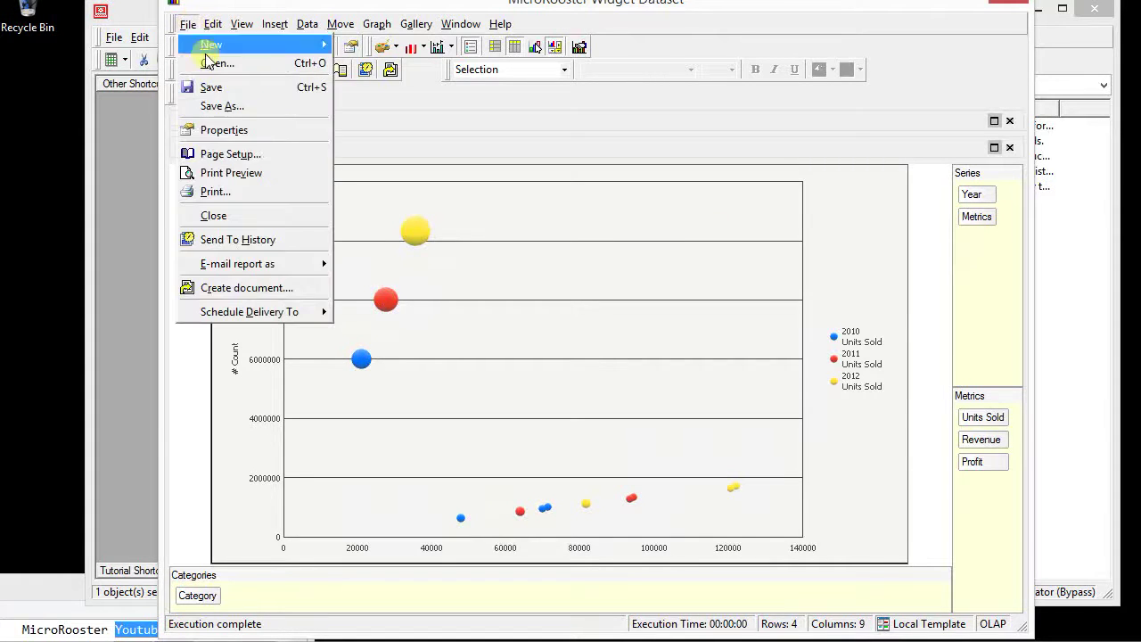
{"action": "left_click", "coordinate": [230, 105]}
{"action": "left_click", "coordinate": [674, 395]}
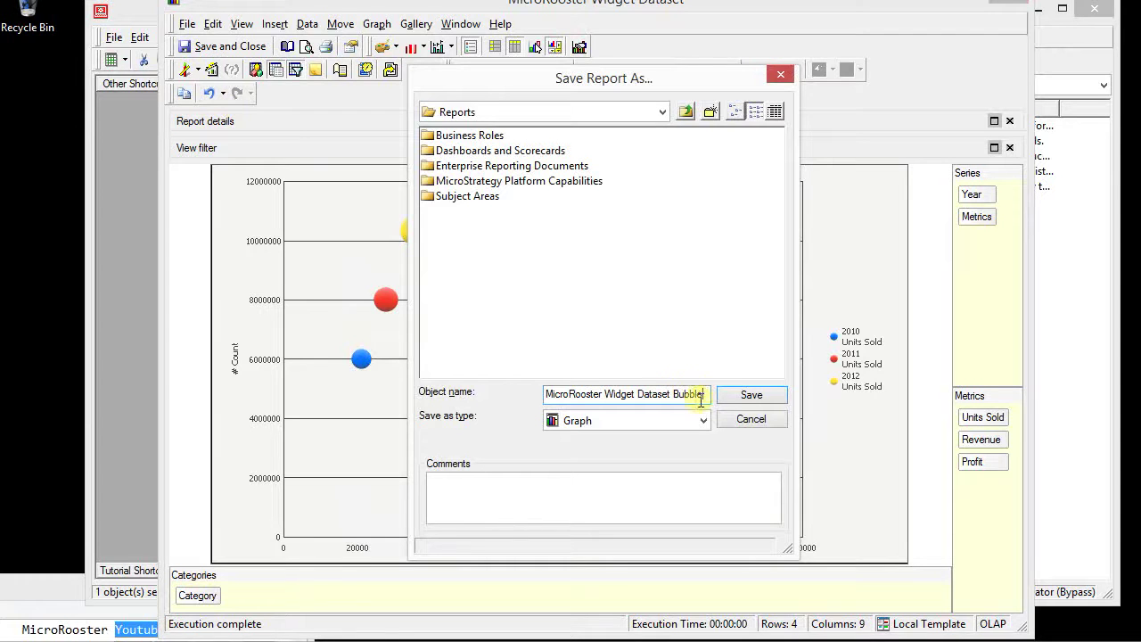
{"action": "left_click", "coordinate": [751, 399]}
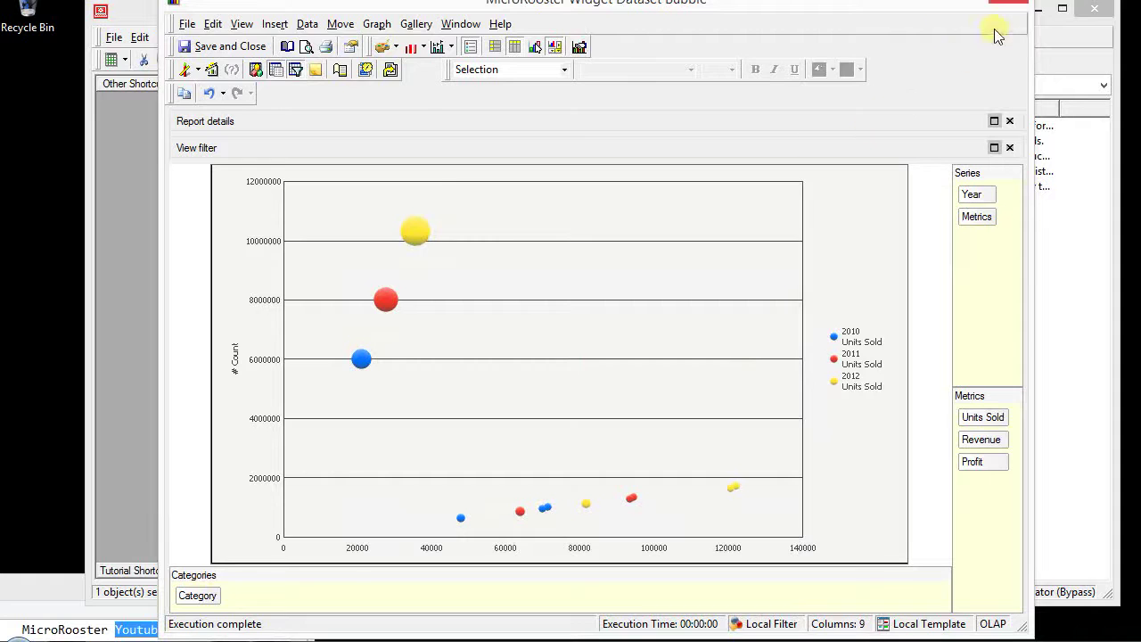
{"action": "left_click", "coordinate": [1008, 3]}
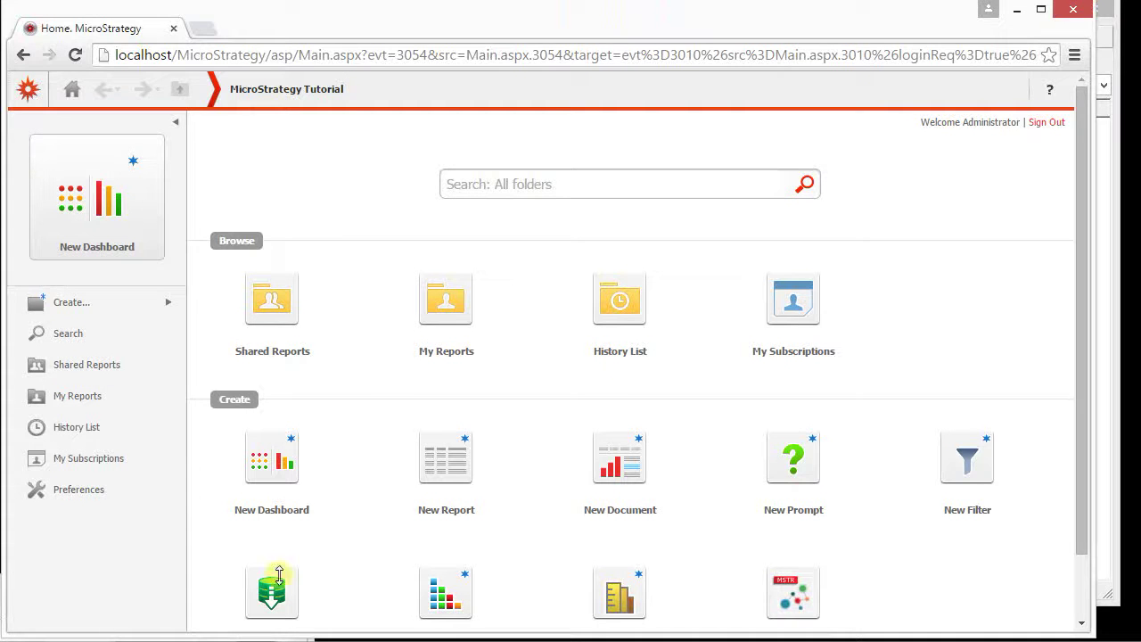
Step: In MicroStrategy Web, open MicroRooster Widget Dataset Bubble from Shared Reports
{"action": "left_click", "coordinate": [276, 334]}
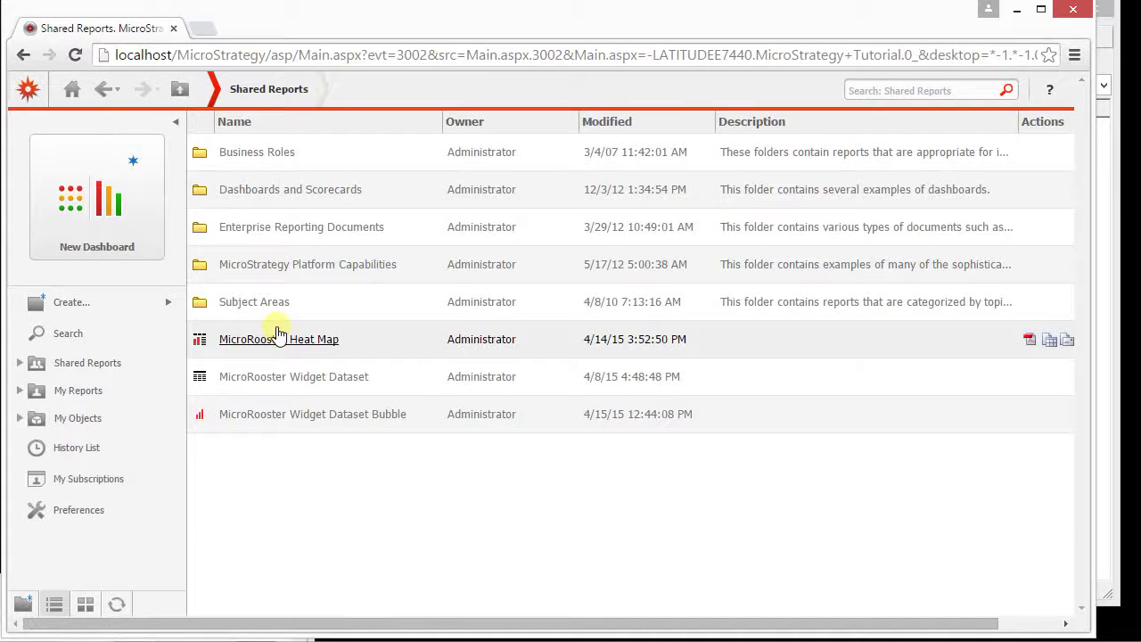
{"action": "left_click", "coordinate": [341, 417]}
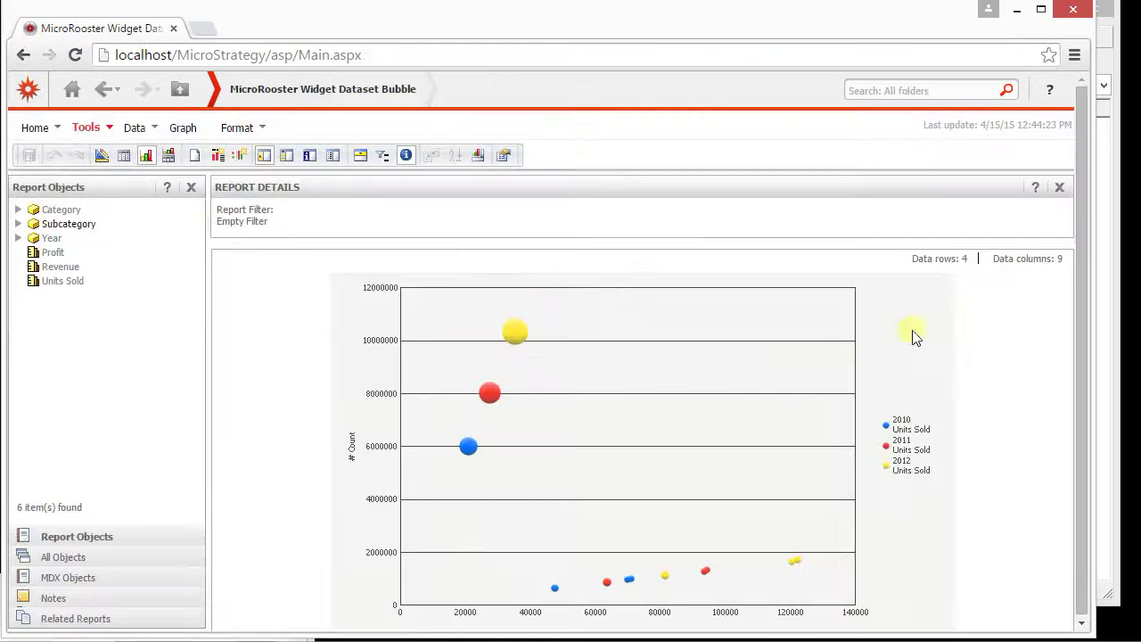
{"action": "left_click_drag", "start_coordinate": [1075, 305], "coordinate": [1078, 380]}
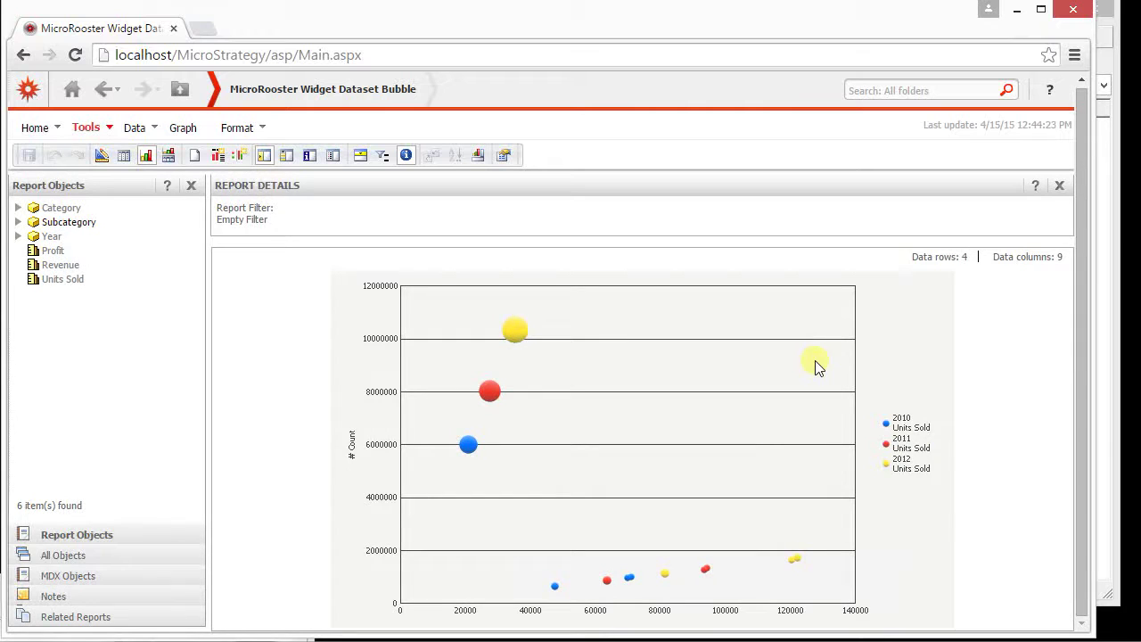
{"action": "left_click", "coordinate": [111, 129]}
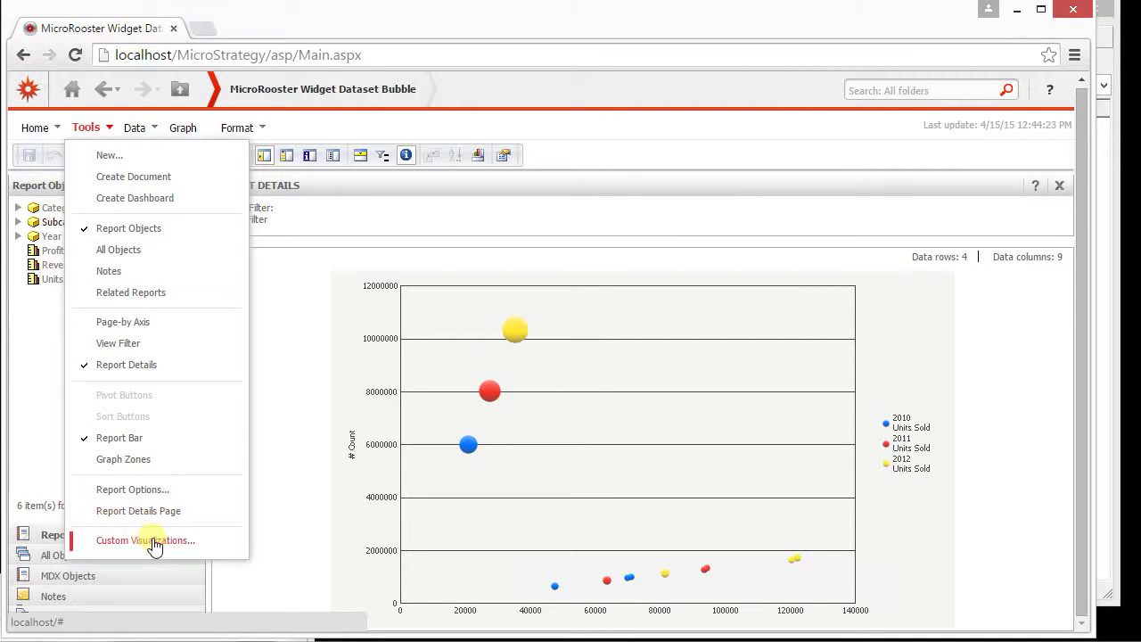
{"action": "left_click", "coordinate": [300, 407]}
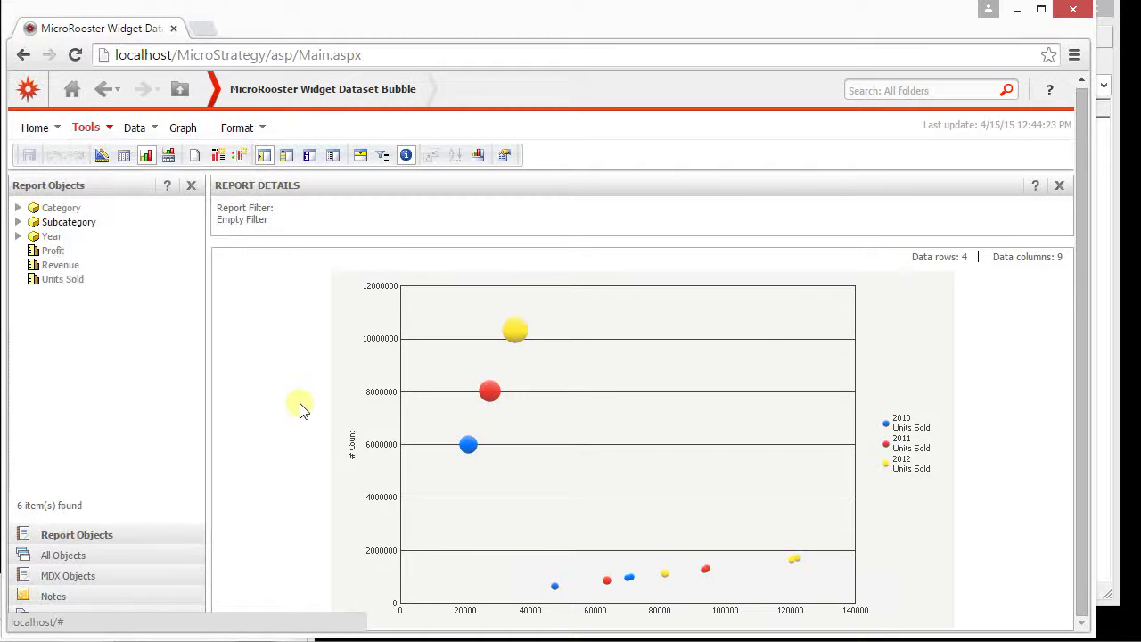
{"action": "left_click", "coordinate": [30, 91]}
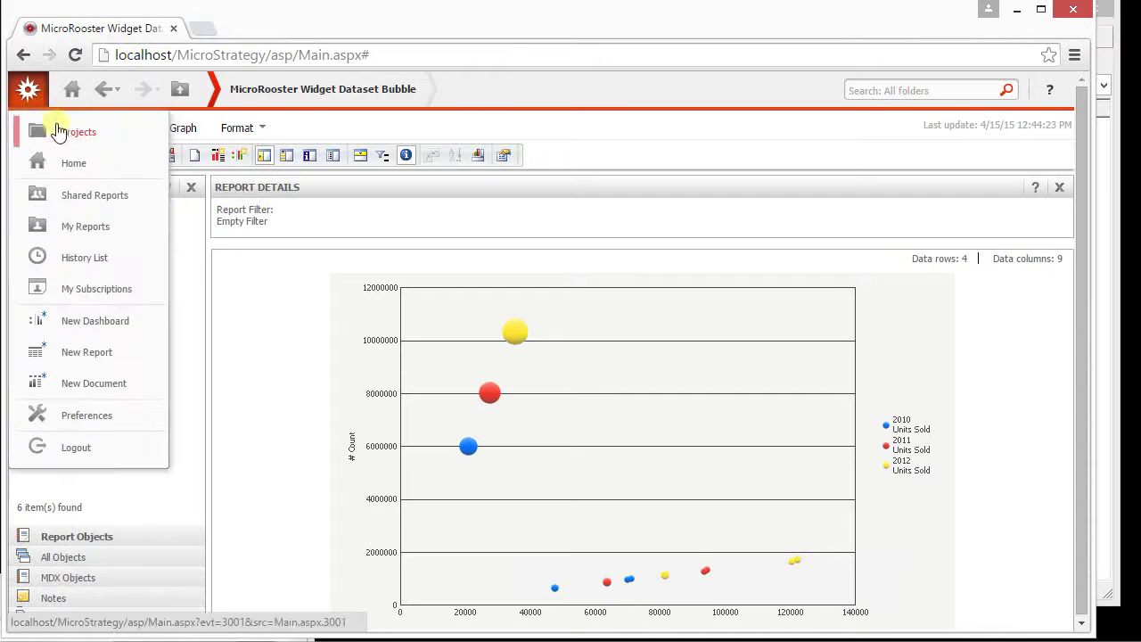
{"action": "left_click", "coordinate": [90, 414]}
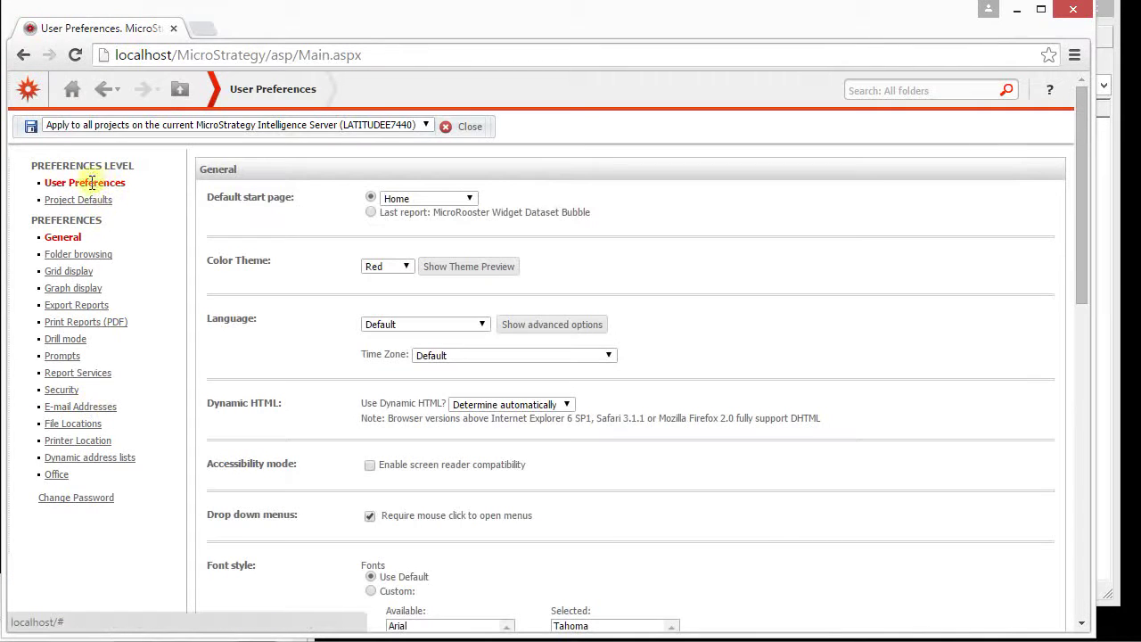
{"action": "left_click", "coordinate": [79, 198]}
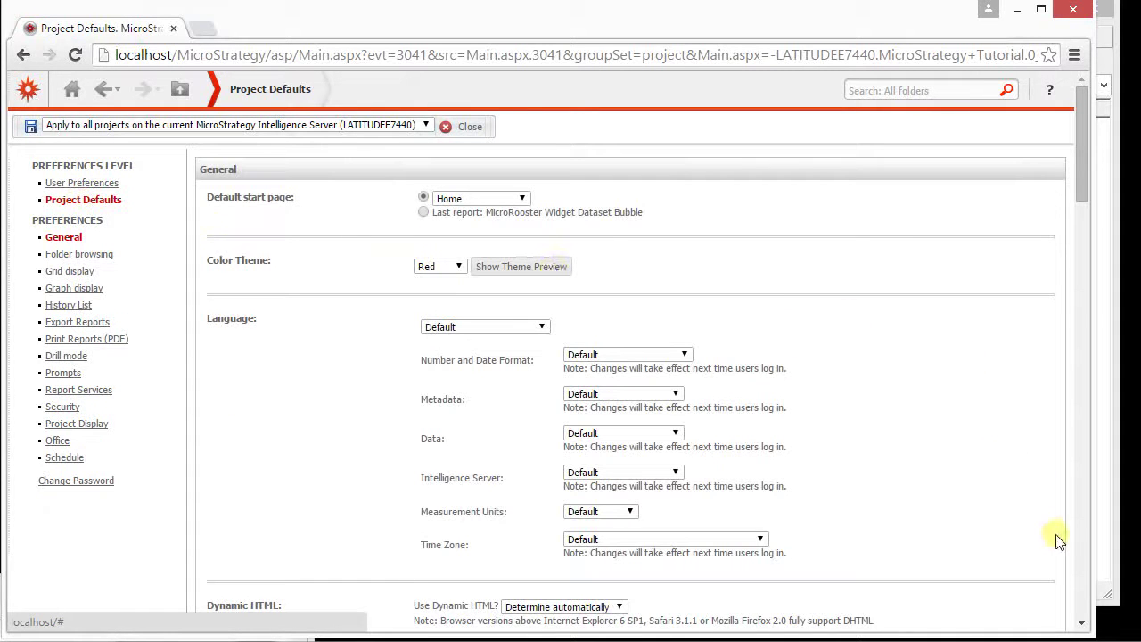
{"action": "scroll", "coordinate": [1076, 556], "scroll_direction": "down", "scroll_amount": 5}
{"action": "scroll", "coordinate": [1076, 557], "scroll_direction": "down", "scroll_amount": 5}
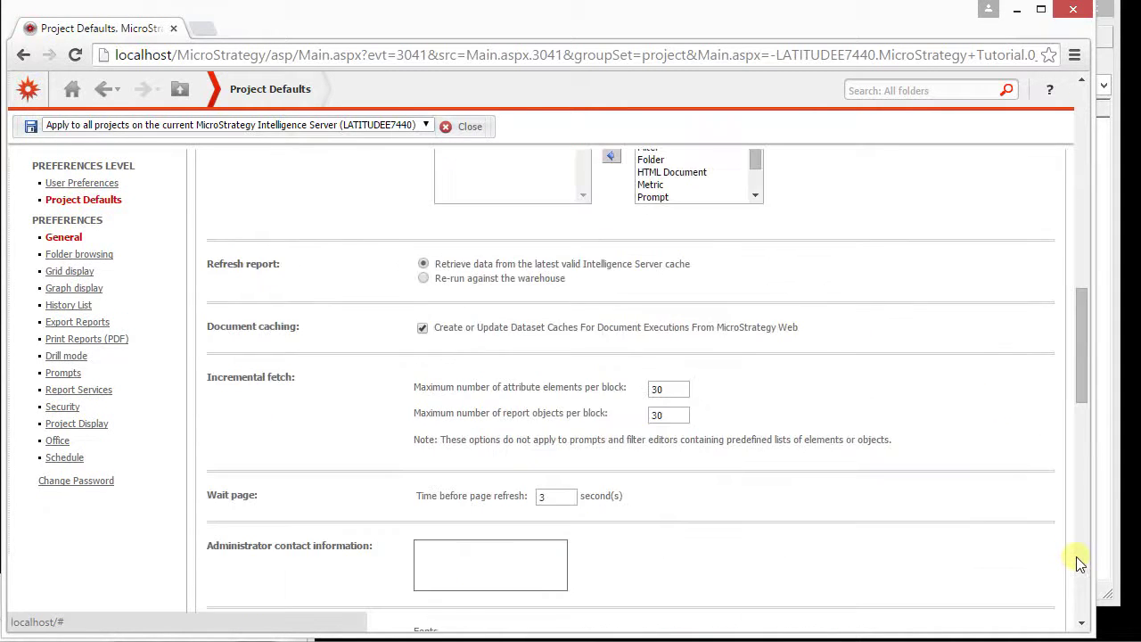
{"action": "scroll", "coordinate": [1076, 556], "scroll_direction": "down", "scroll_amount": 3}
{"action": "scroll", "coordinate": [1076, 557], "scroll_direction": "down", "scroll_amount": 5}
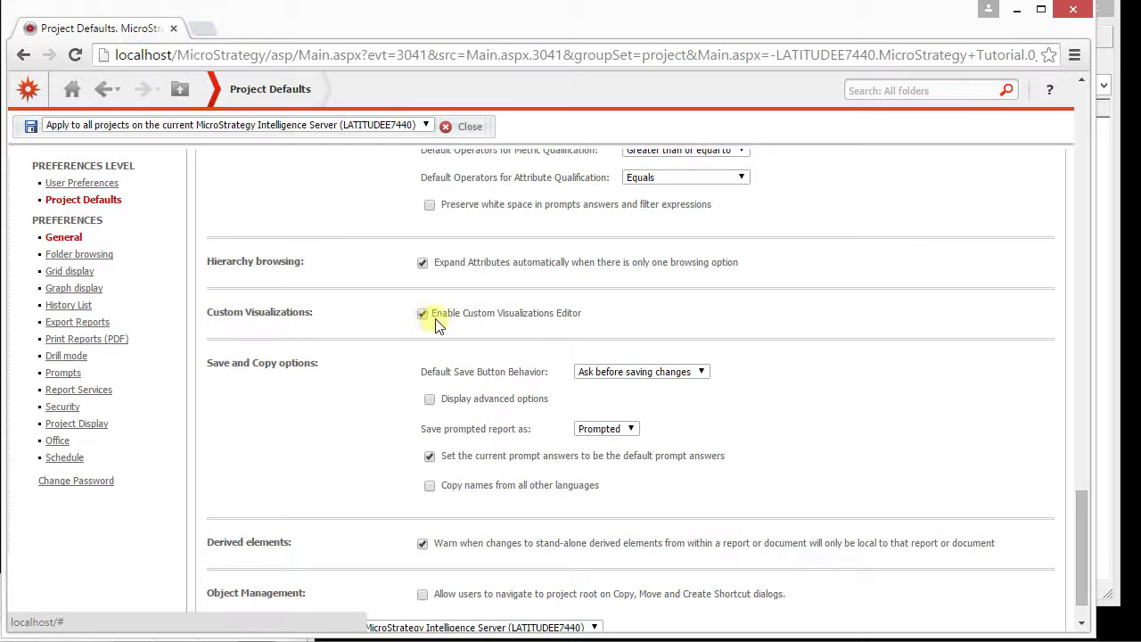
{"action": "left_click", "coordinate": [452, 125]}
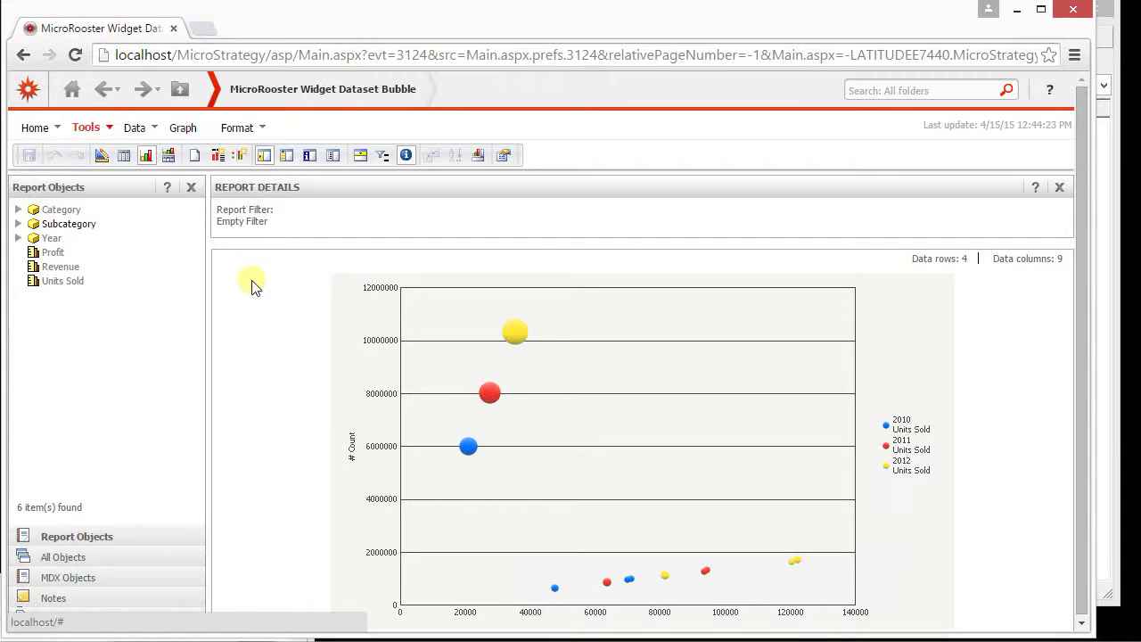
Step: Enable custom visualizations for the report and apply Bubble Grid as the selected visualization
{"action": "left_click", "coordinate": [109, 132]}
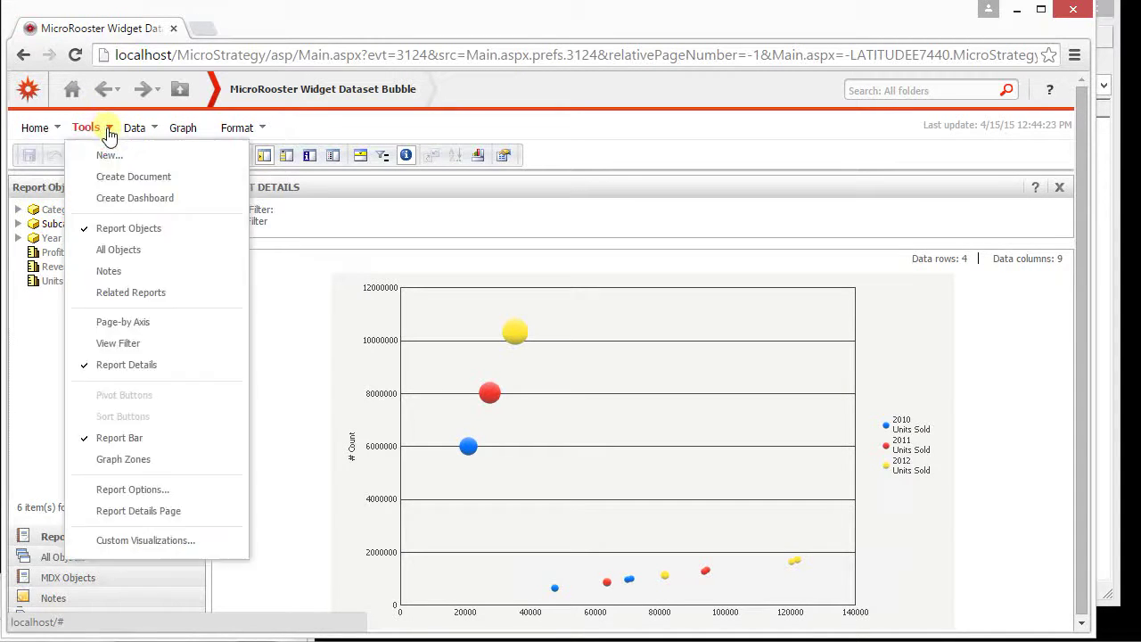
{"action": "left_click", "coordinate": [196, 540]}
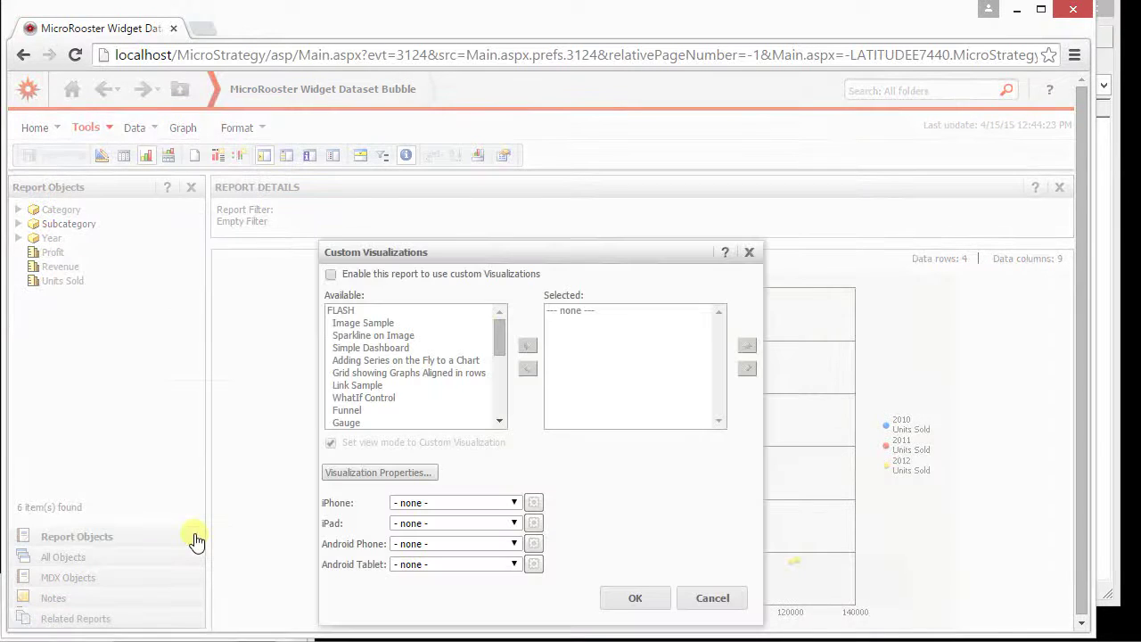
{"action": "left_click", "coordinate": [331, 276]}
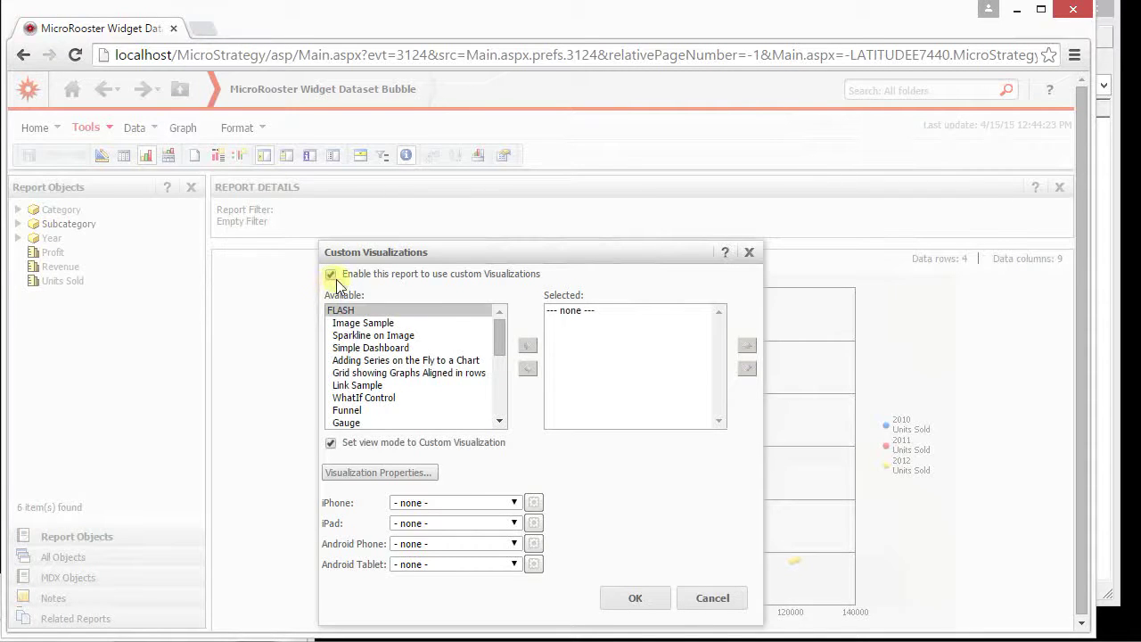
{"action": "left_click", "coordinate": [500, 381]}
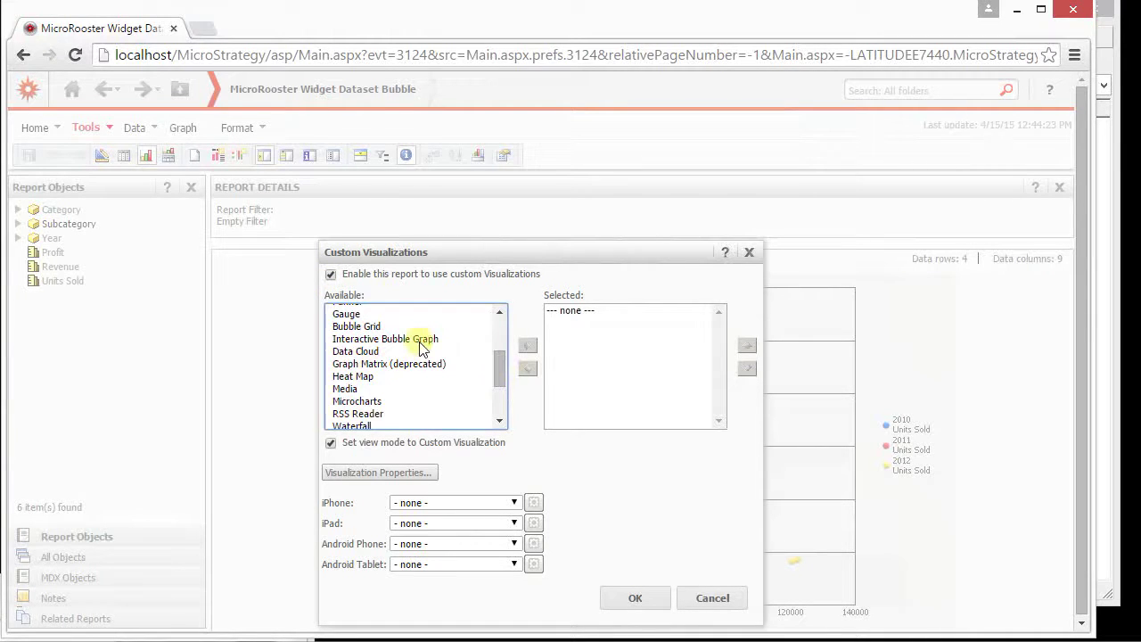
{"action": "left_click", "coordinate": [380, 328]}
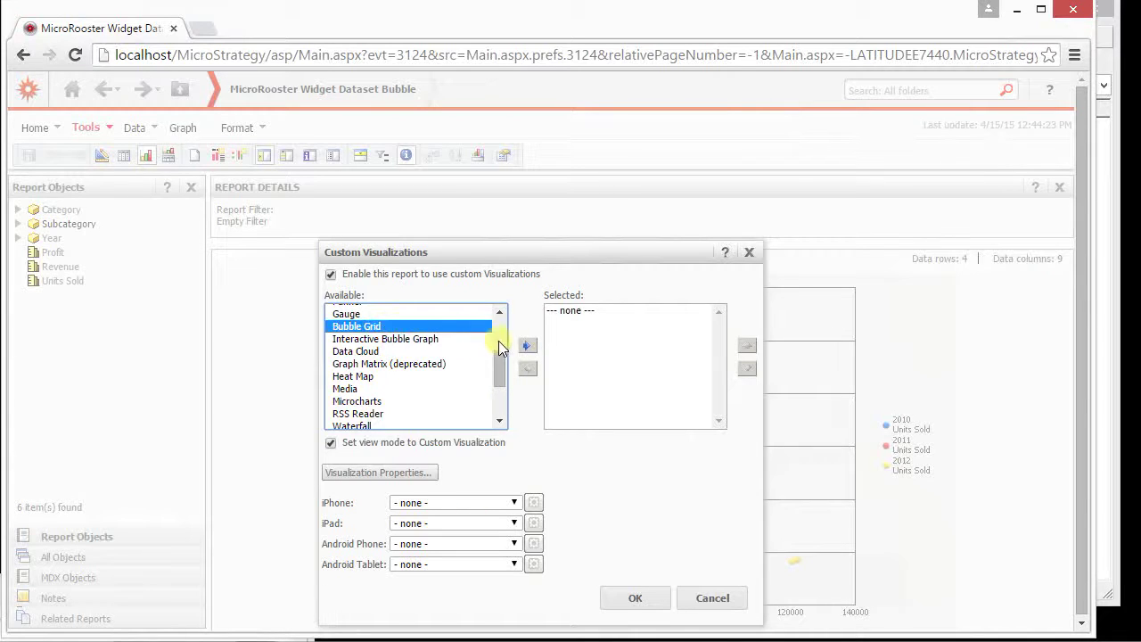
{"action": "left_click", "coordinate": [527, 348]}
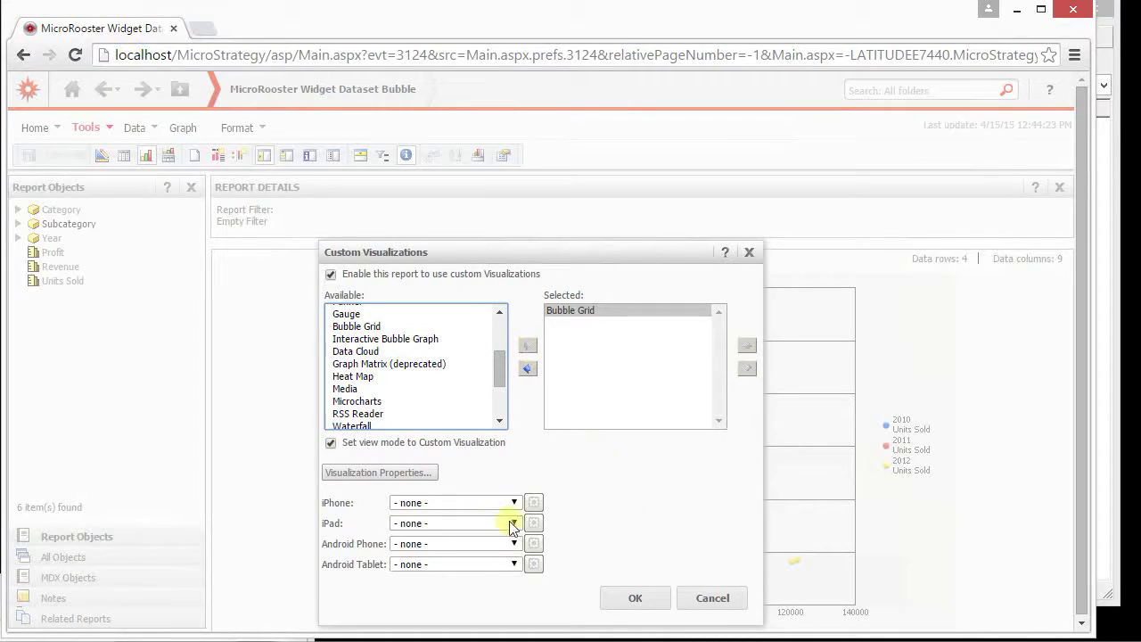
{"action": "left_click", "coordinate": [642, 596]}
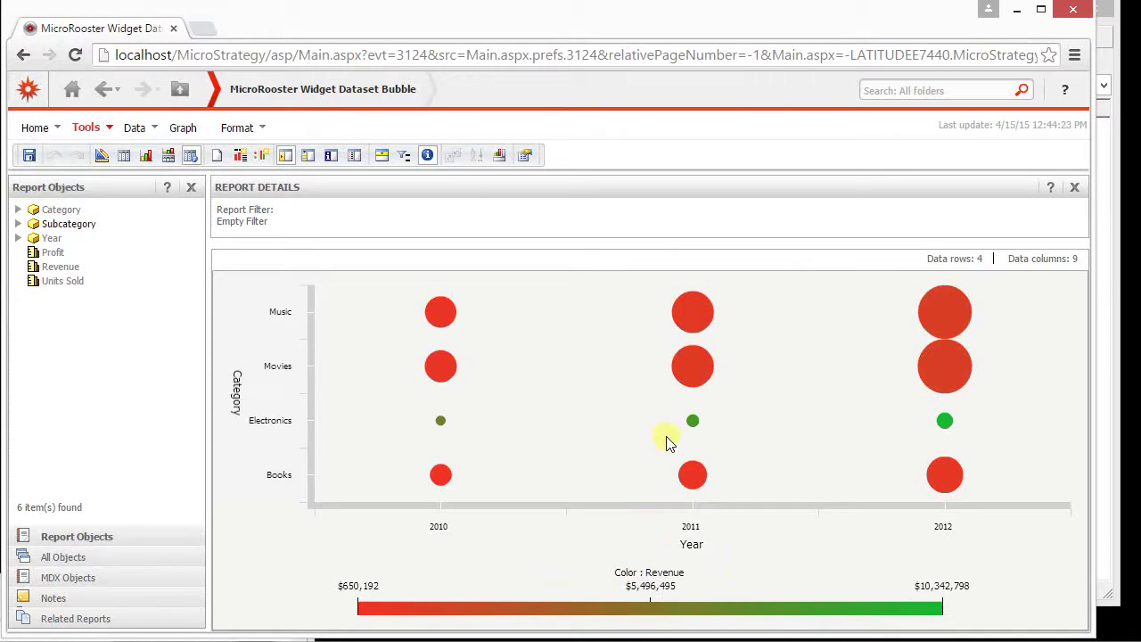
{"action": "mouse_move", "coordinate": [688, 424]}
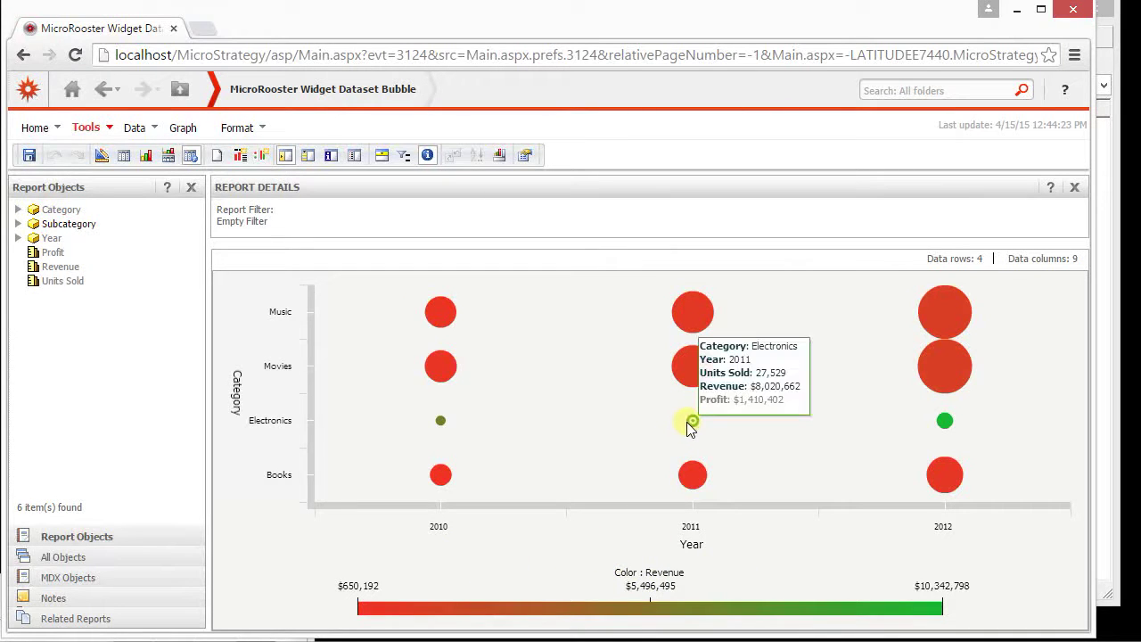
Step: Pivot Year to rows and Category to columns, move Units Sold after Profit, then return to the bubble grid
{"action": "left_click", "coordinate": [125, 159]}
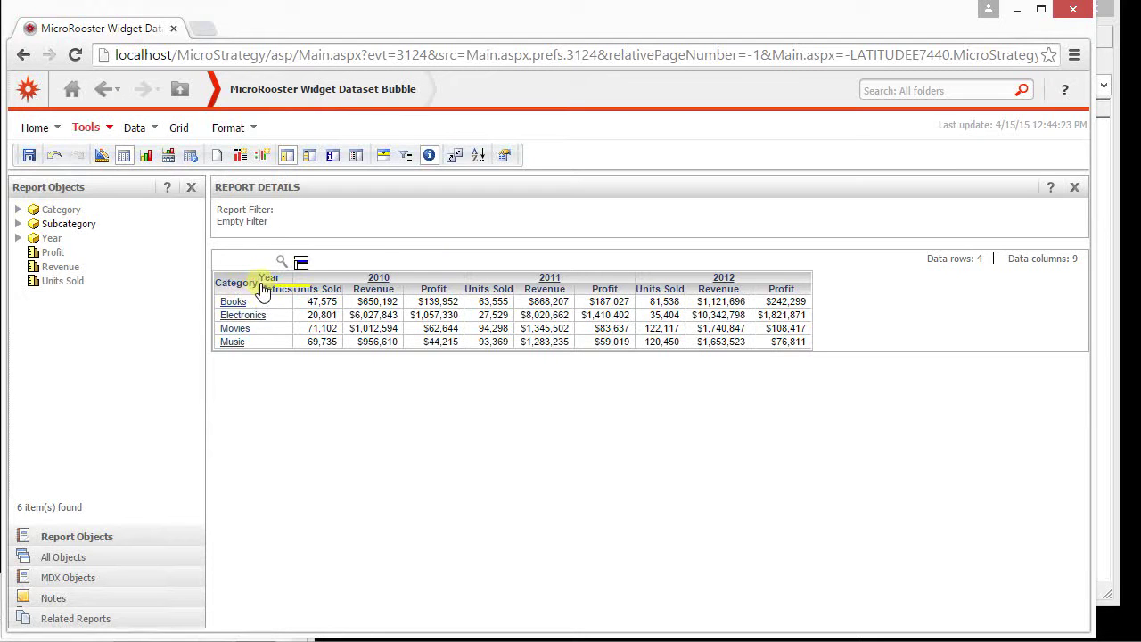
{"action": "left_click_drag", "start_coordinate": [267, 280], "coordinate": [232, 299]}
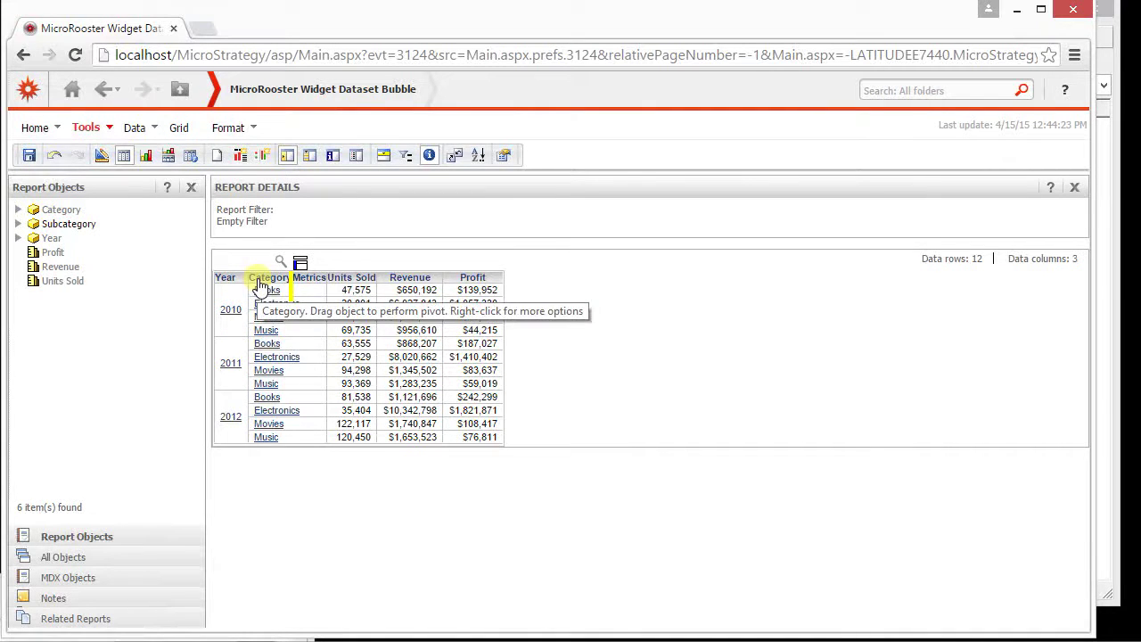
{"action": "left_click_drag", "start_coordinate": [259, 283], "coordinate": [330, 279]}
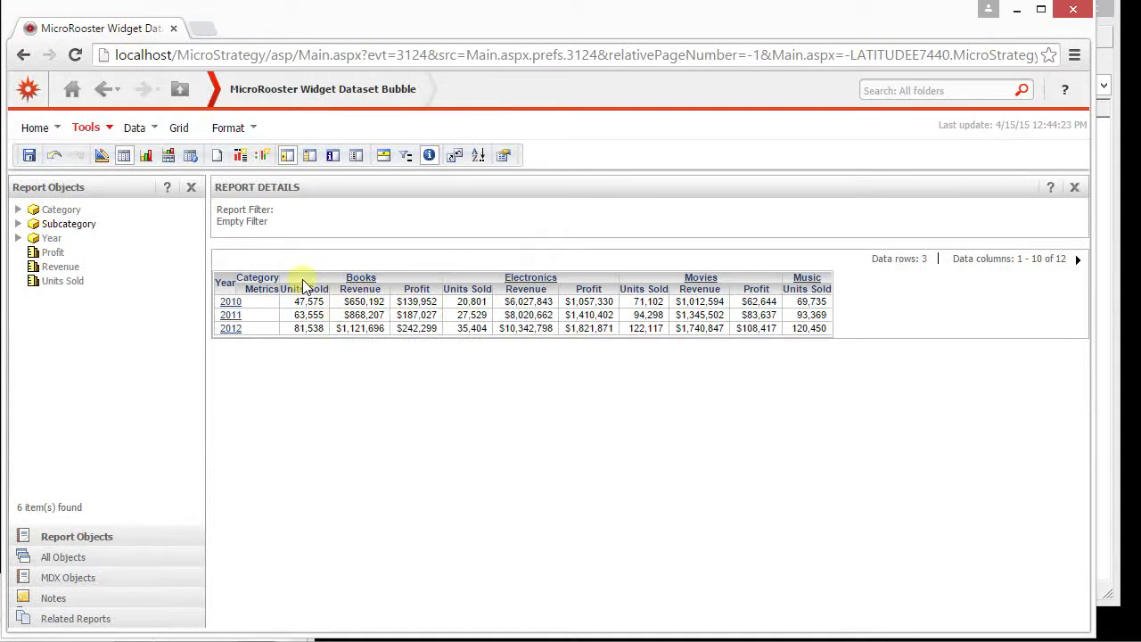
{"action": "left_click_drag", "start_coordinate": [303, 286], "coordinate": [441, 294]}
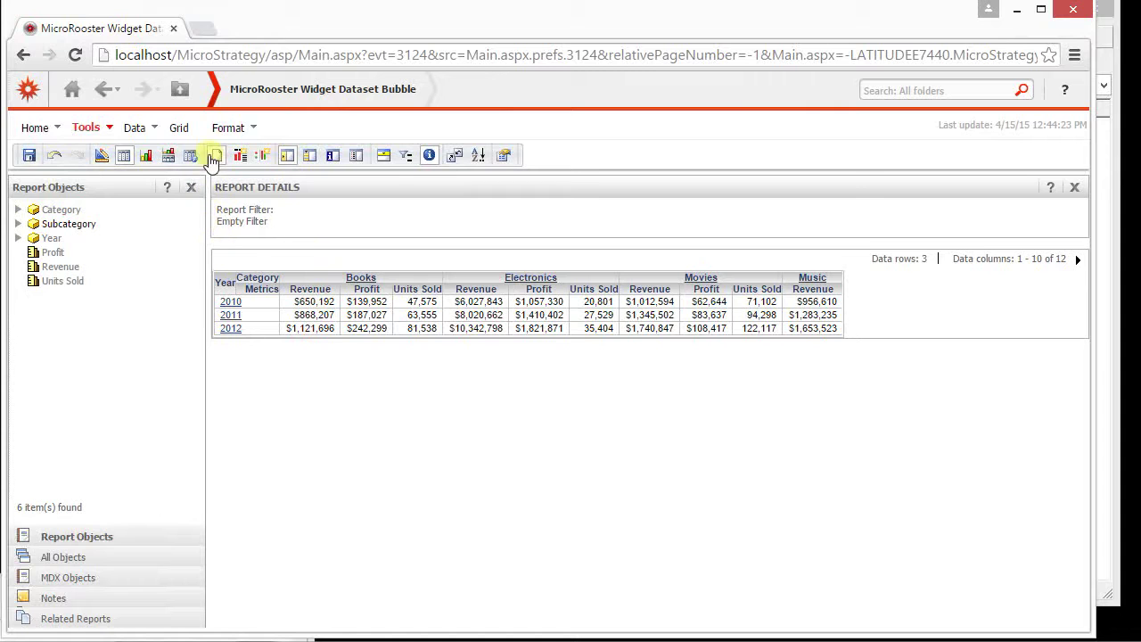
{"action": "left_click", "coordinate": [193, 156]}
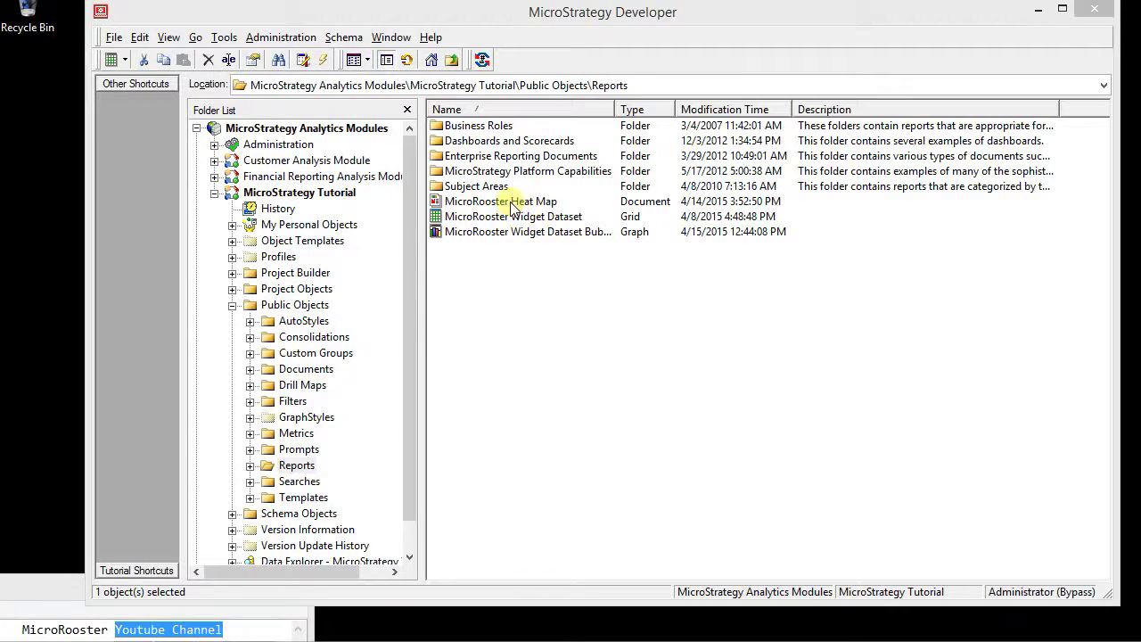
Step: Rename MicroRooster Heat Map to 'MicroRooster Widget Dash' and open it in the Document Editor
{"action": "left_click", "coordinate": [513, 202]}
{"action": "left_click", "coordinate": [512, 202]}
{"action": "left_click_drag", "start_coordinate": [507, 203], "coordinate": [528, 203]}
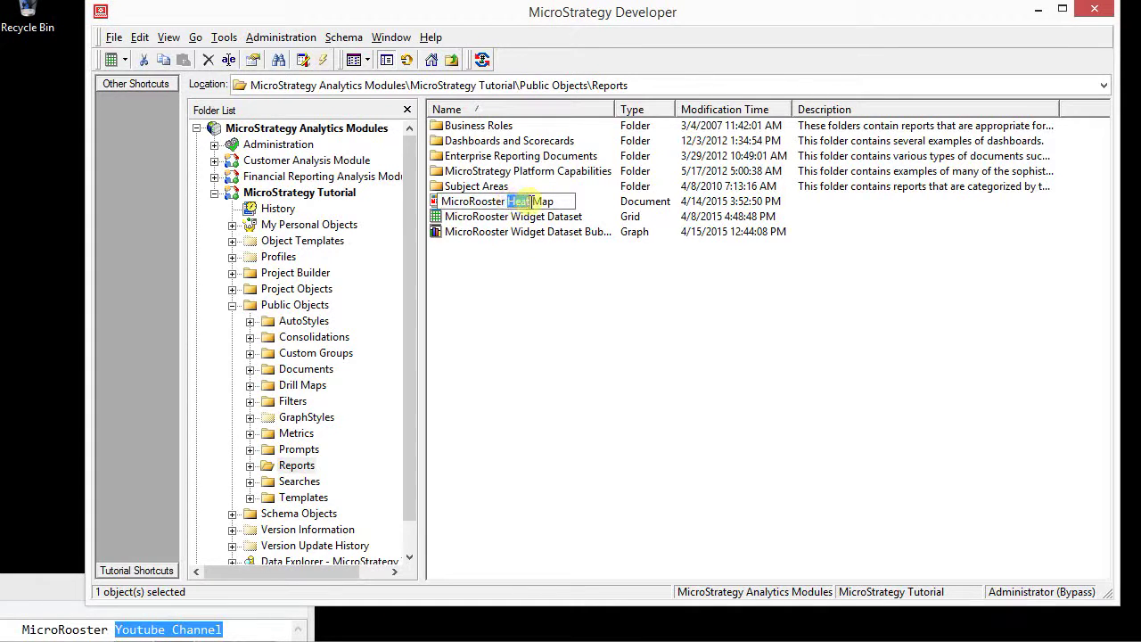
{"action": "type", "text": "Widget"}
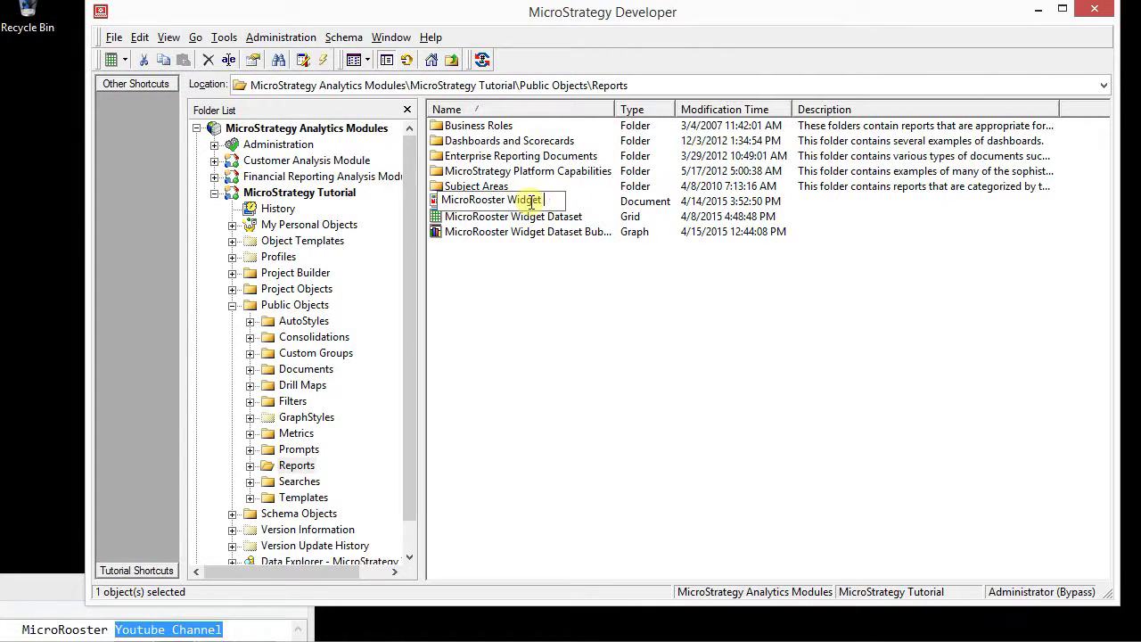
{"action": "type", "text": " Dash"}
{"action": "key", "text": "Return"}
{"action": "right_click", "coordinate": [509, 201]}
{"action": "left_click", "coordinate": [544, 272]}
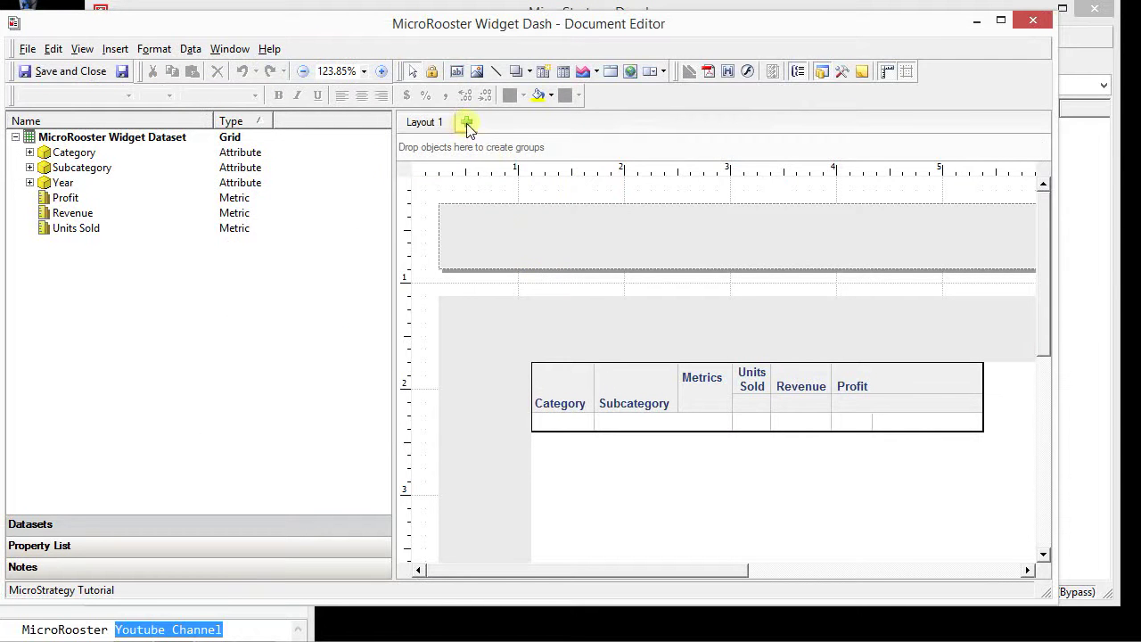
Step: Add Layout 2 from the 01 Blank Dashboard template and drop the MicroRooster Widget Dataset on it as a grid
{"action": "left_click", "coordinate": [466, 122]}
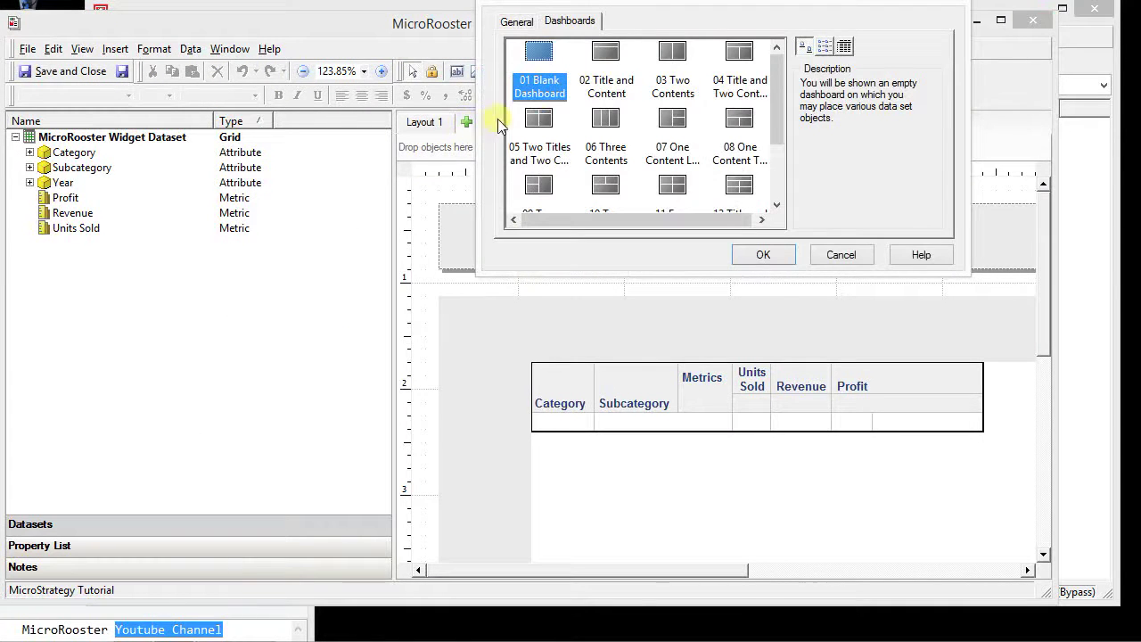
{"action": "left_click", "coordinate": [756, 253]}
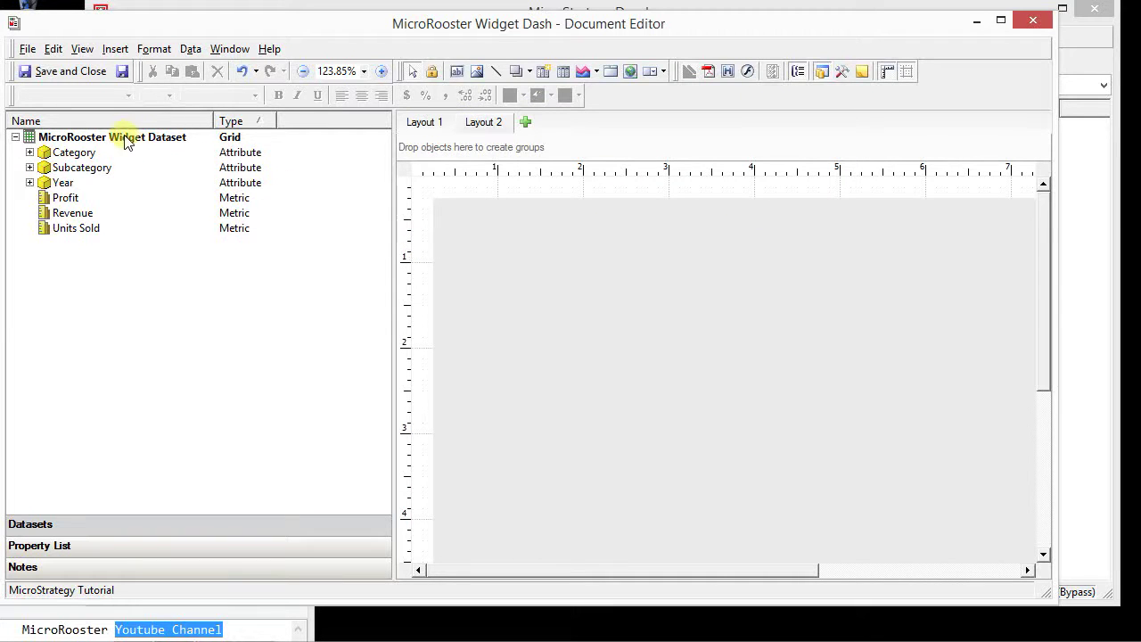
{"action": "left_click_drag", "start_coordinate": [122, 138], "coordinate": [535, 313]}
{"action": "right_click", "coordinate": [536, 314]}
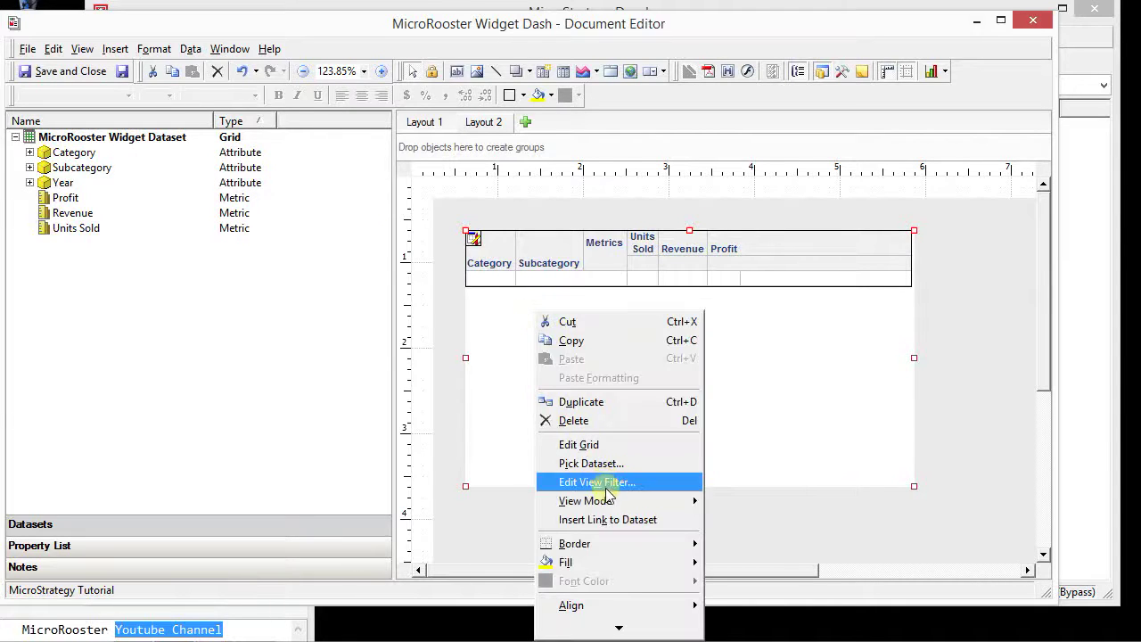
Step: Set the Layout 2 grid's DHTML widget type to Interactive Bubble Graph in its Properties
{"action": "mouse_move", "coordinate": [620, 626]}
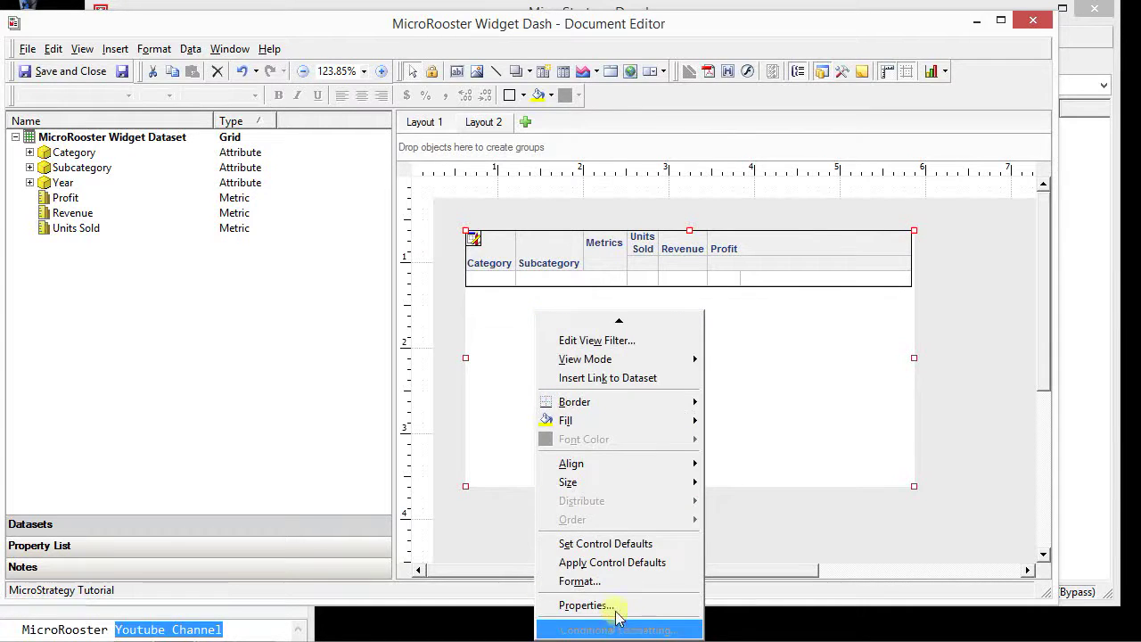
{"action": "left_click", "coordinate": [552, 604]}
{"action": "left_click", "coordinate": [540, 67]}
{"action": "left_click", "coordinate": [565, 116]}
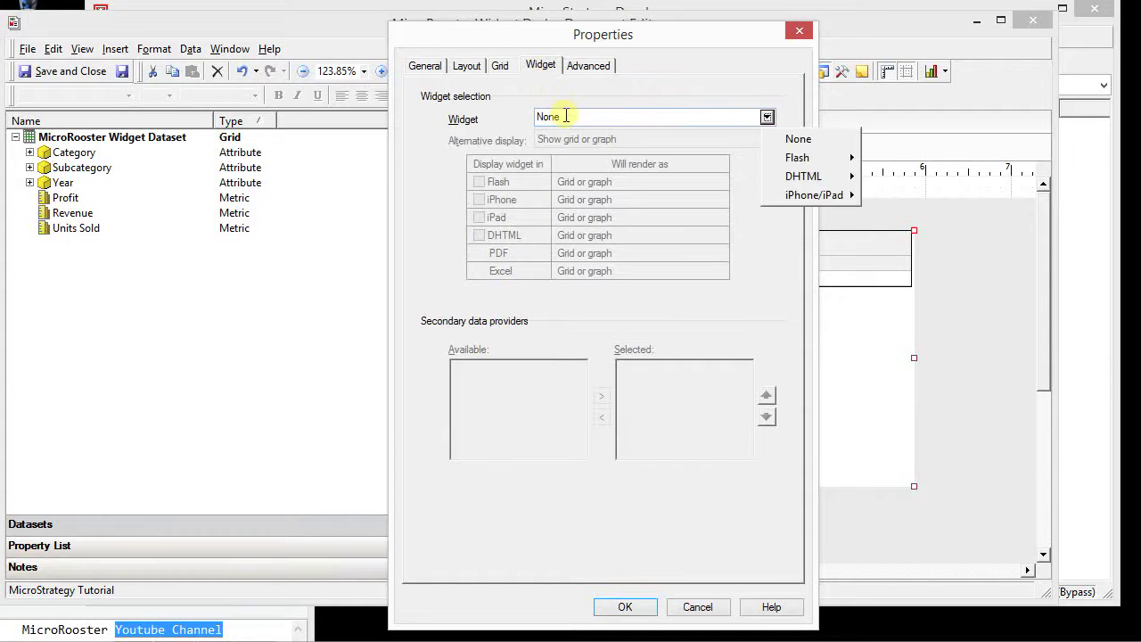
{"action": "mouse_move", "coordinate": [794, 175]}
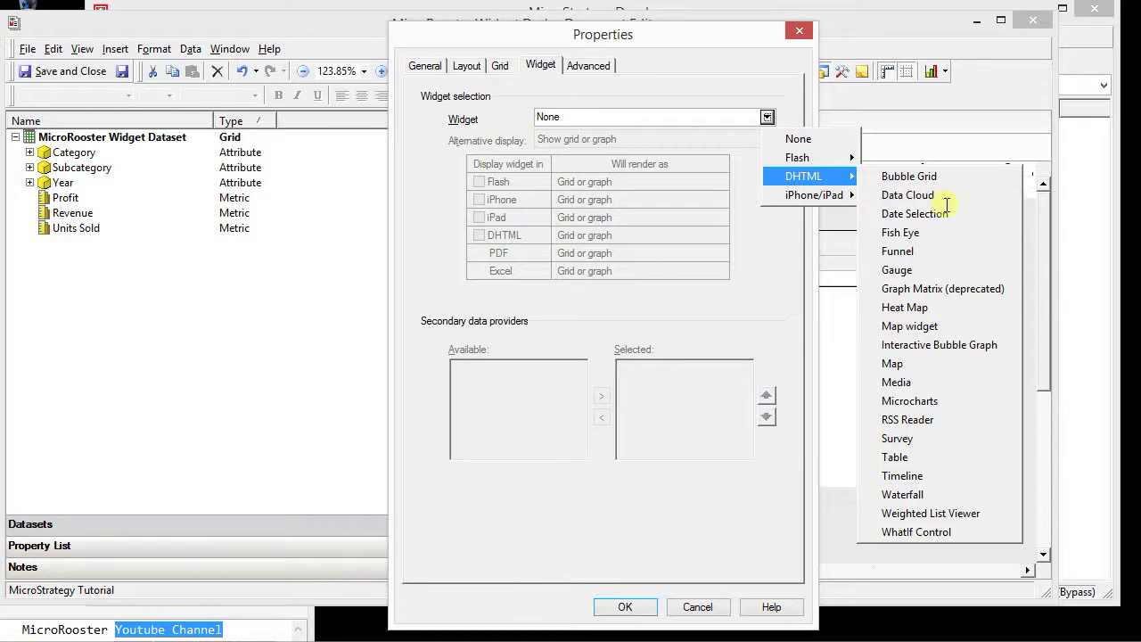
{"action": "left_click", "coordinate": [970, 344]}
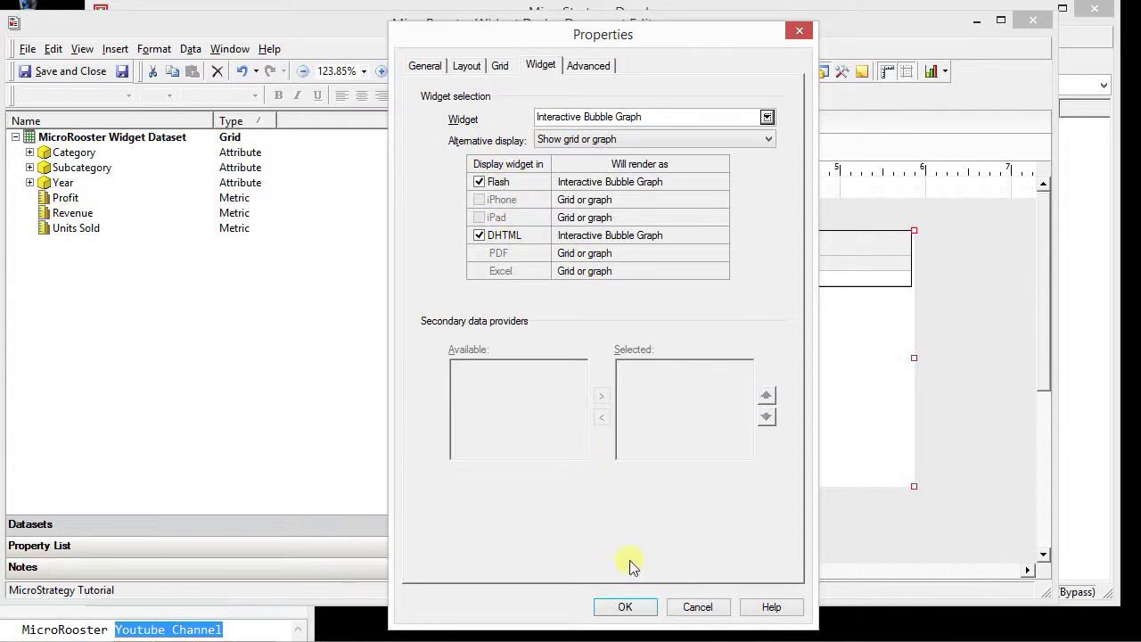
{"action": "left_click", "coordinate": [648, 610]}
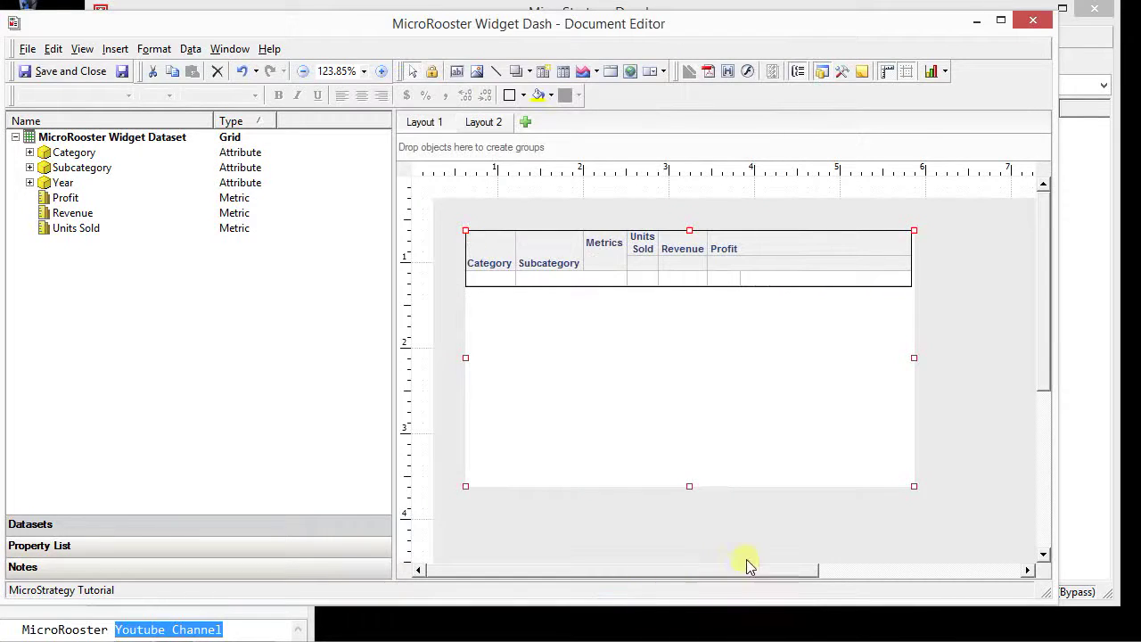
Step: Drop a second MicroRooster Widget Dataset grid lower on the layout, then save and close the document
{"action": "left_click_drag", "start_coordinate": [1042, 312], "coordinate": [1051, 425]}
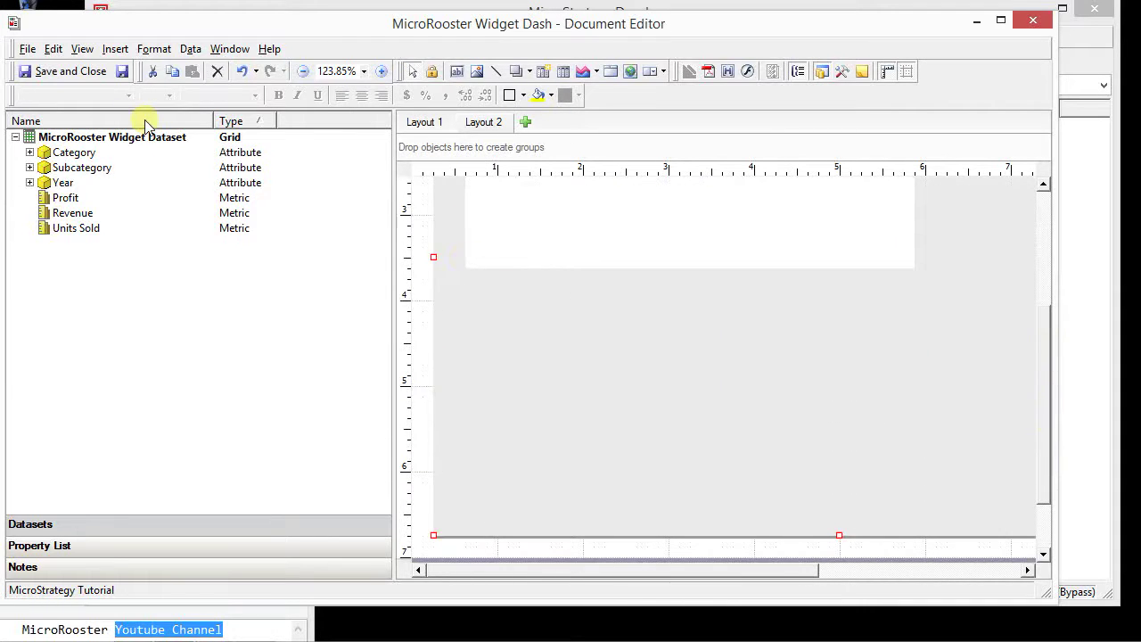
{"action": "left_click_drag", "start_coordinate": [103, 136], "coordinate": [989, 381]}
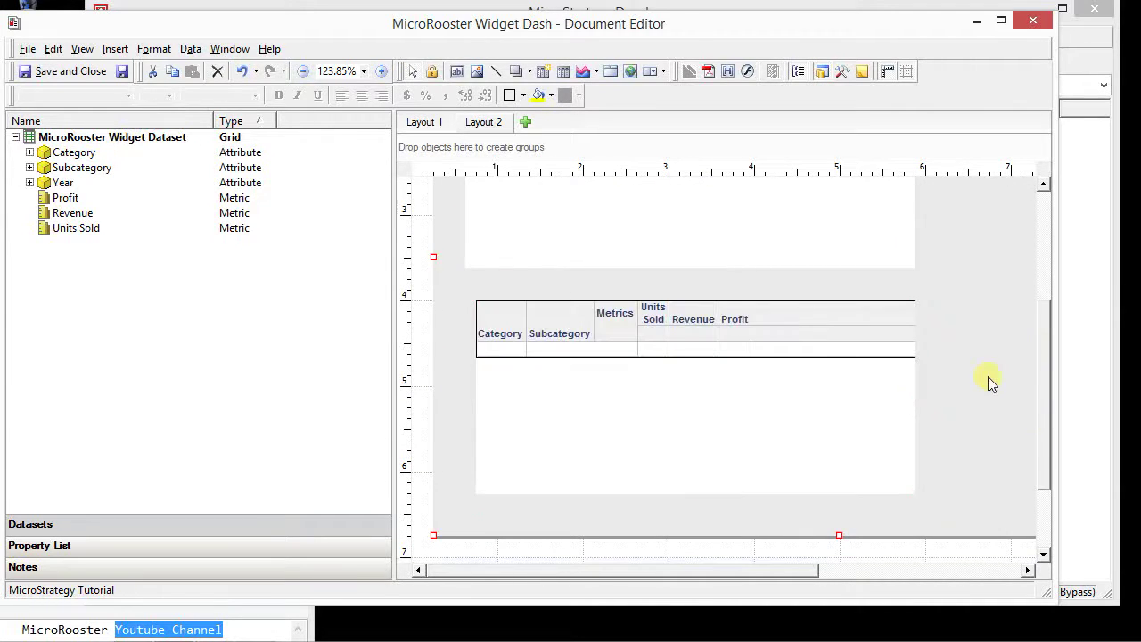
{"action": "left_click", "coordinate": [83, 72]}
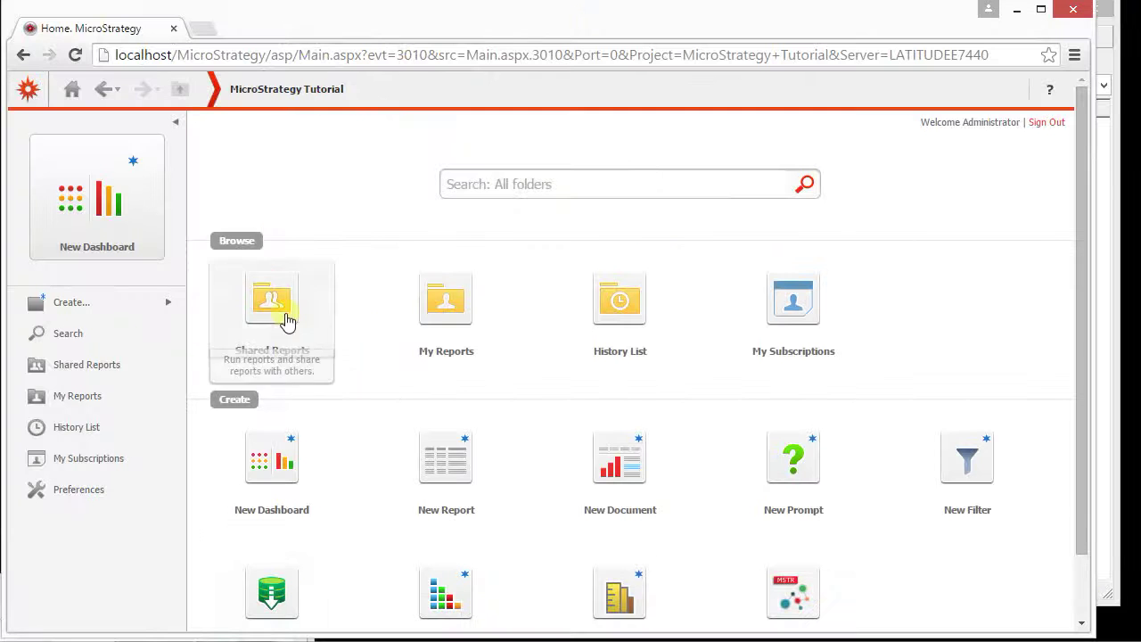
{"action": "left_click", "coordinate": [283, 319]}
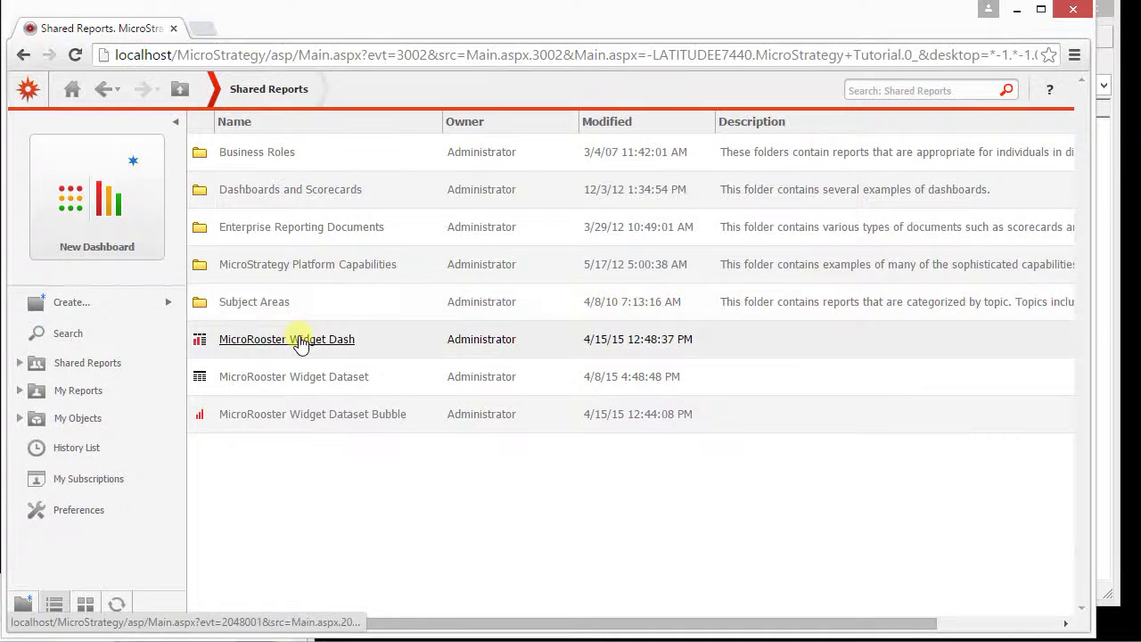
Step: Open MicroRooster Widget Dash from Shared Reports and view Layout 2's Books bubble chart above the grid
{"action": "left_click", "coordinate": [300, 341]}
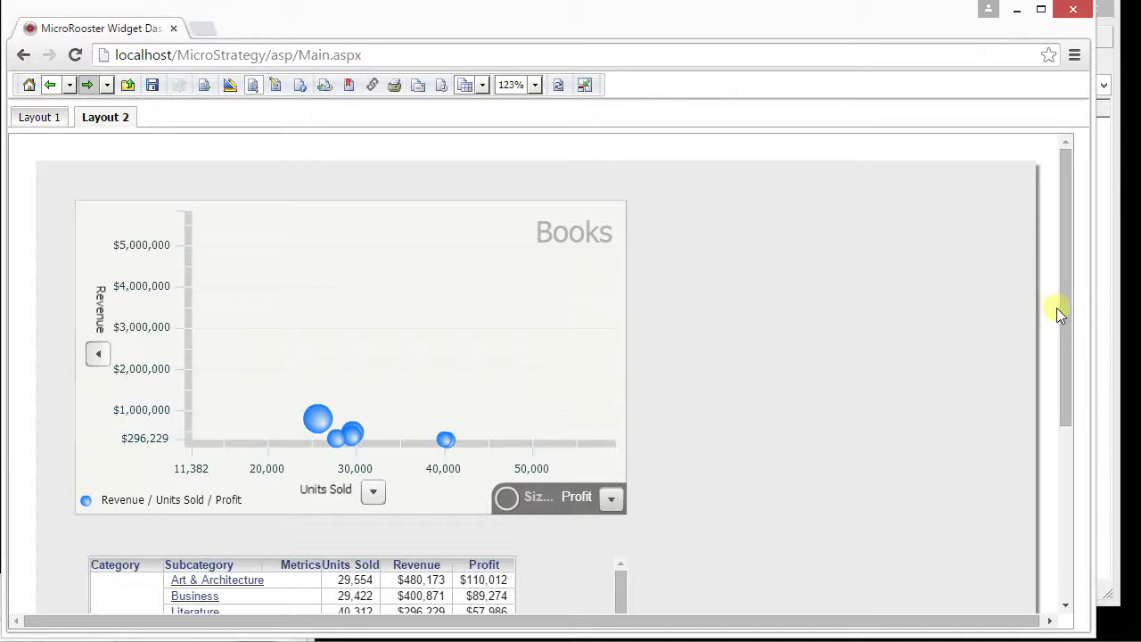
{"action": "left_click_drag", "start_coordinate": [1058, 307], "coordinate": [1070, 337]}
{"action": "mouse_move", "coordinate": [319, 419]}
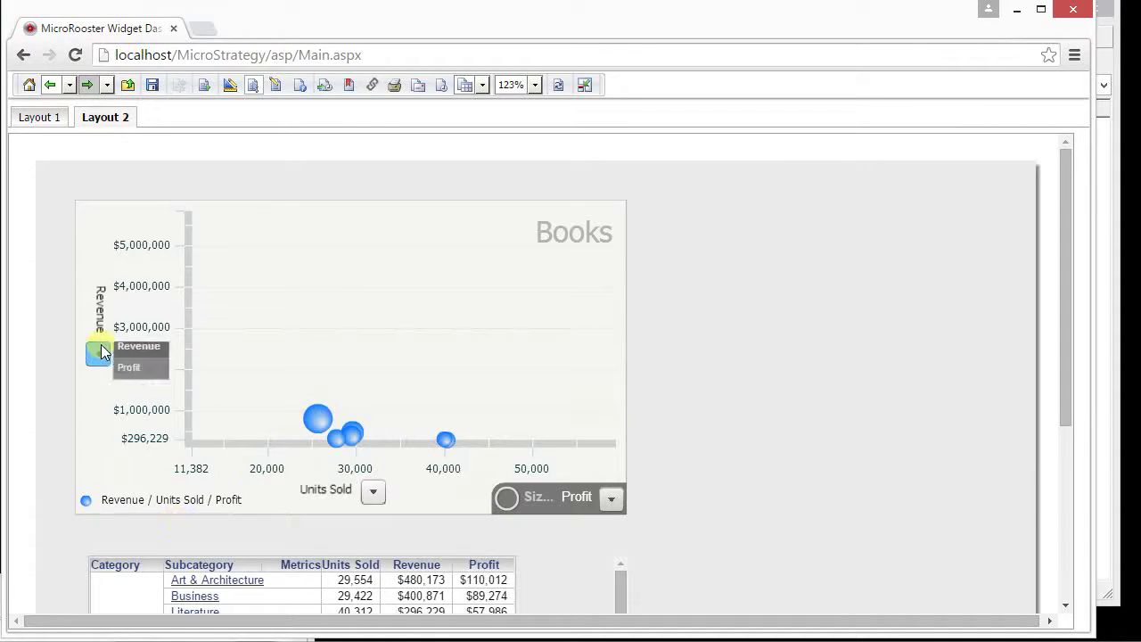
Step: Put Units Sold on the bubble chart's Y axis and Revenue on its X axis
{"action": "left_click", "coordinate": [132, 349]}
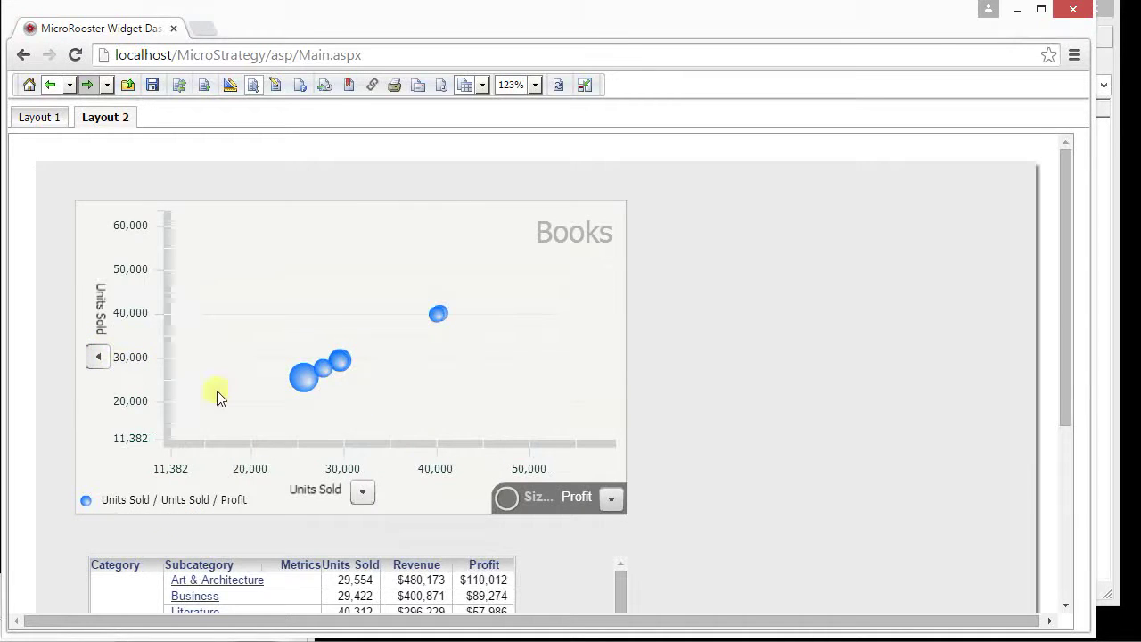
{"action": "left_click", "coordinate": [361, 493]}
{"action": "left_click", "coordinate": [370, 450]}
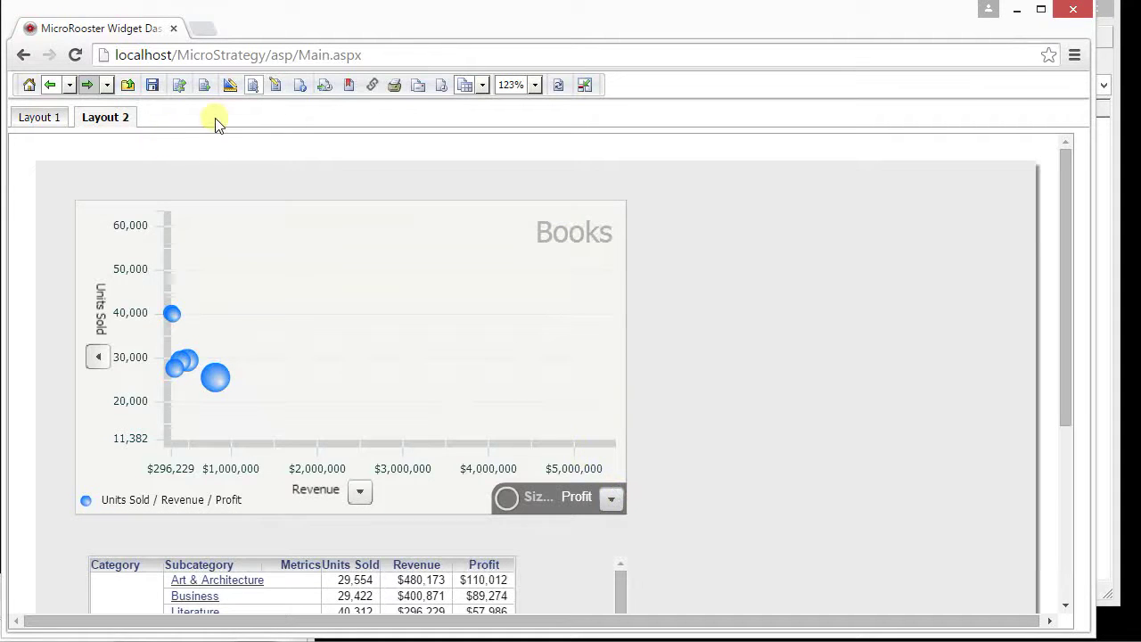
Step: In Design Mode, drag Year onto the grid ahead of Category, then return to Flash mode
{"action": "left_click", "coordinate": [231, 89]}
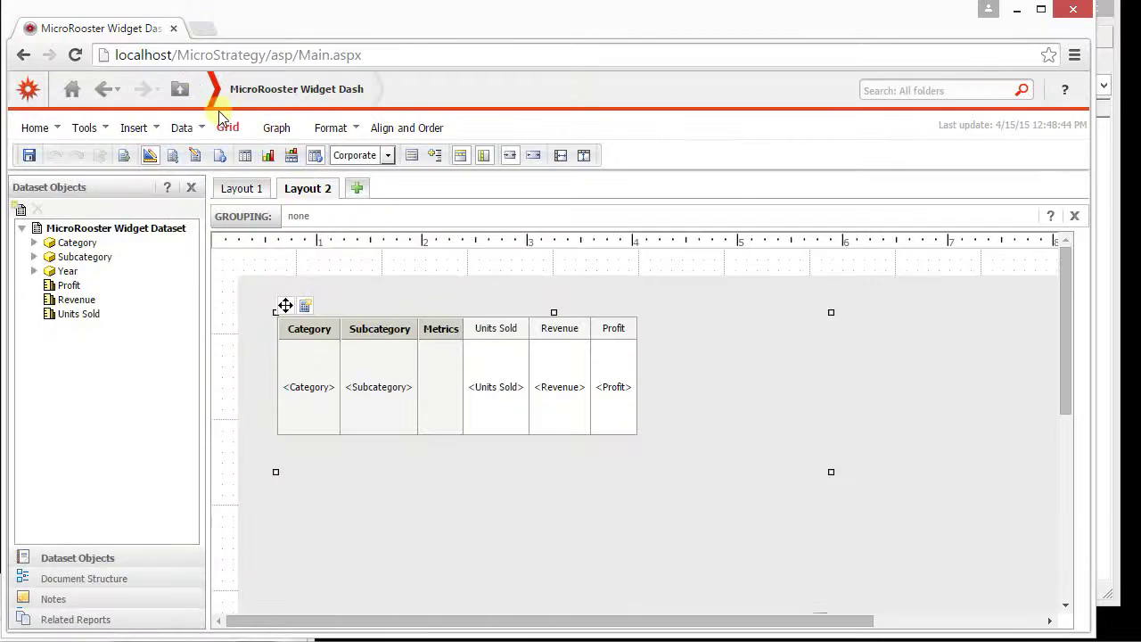
{"action": "left_click", "coordinate": [200, 156]}
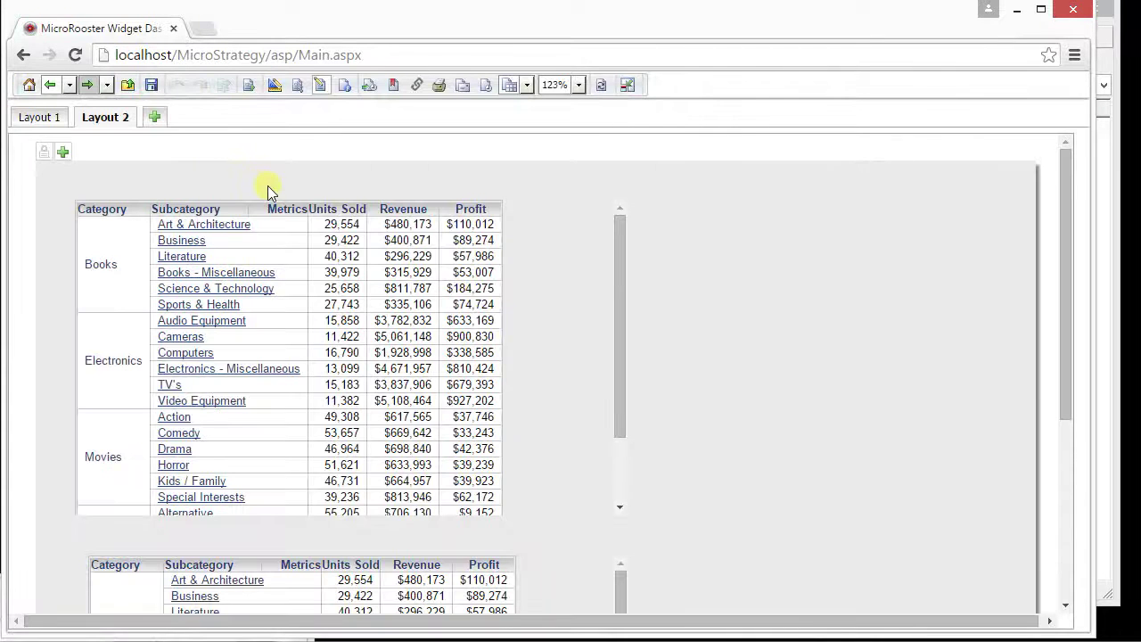
{"action": "mouse_move", "coordinate": [122, 219]}
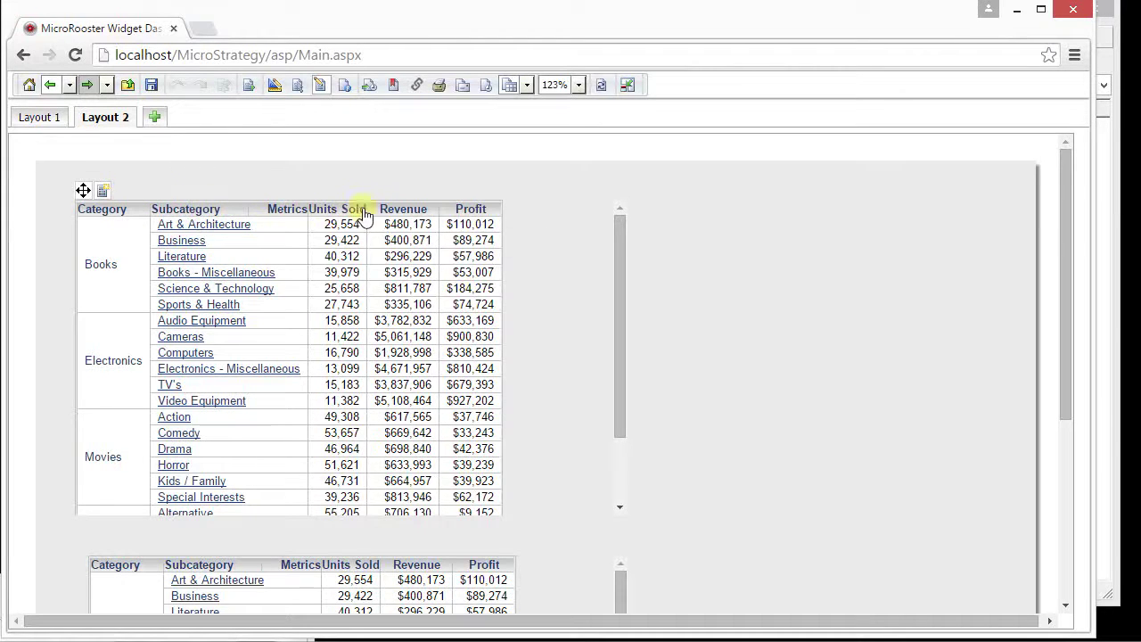
{"action": "mouse_move", "coordinate": [212, 209]}
{"action": "left_click", "coordinate": [626, 85]}
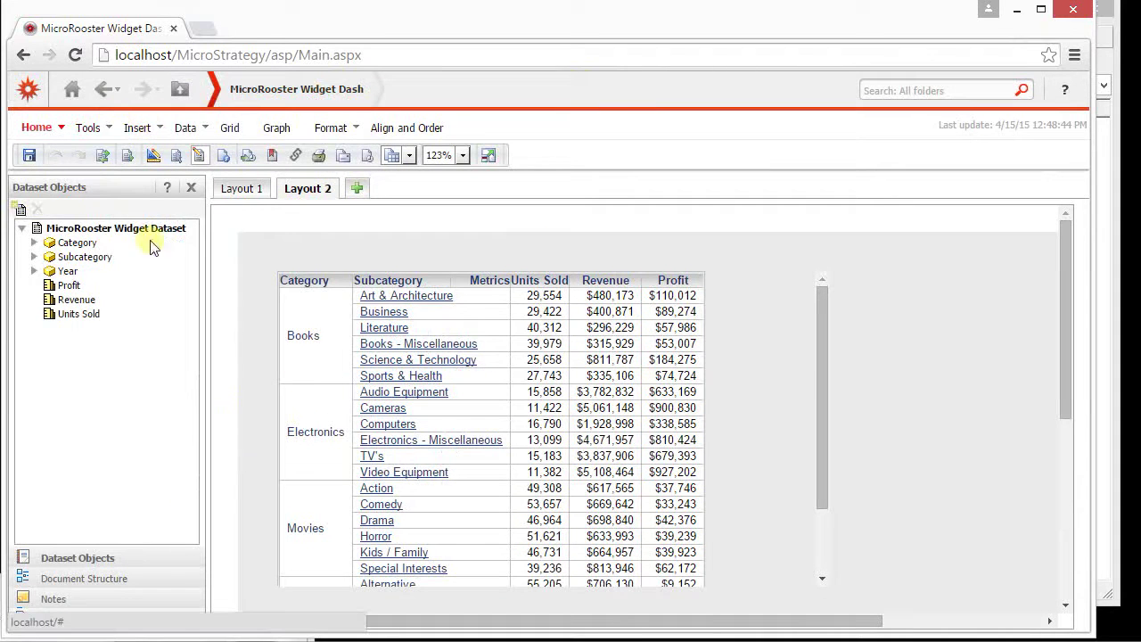
{"action": "left_click_drag", "start_coordinate": [68, 274], "coordinate": [288, 295]}
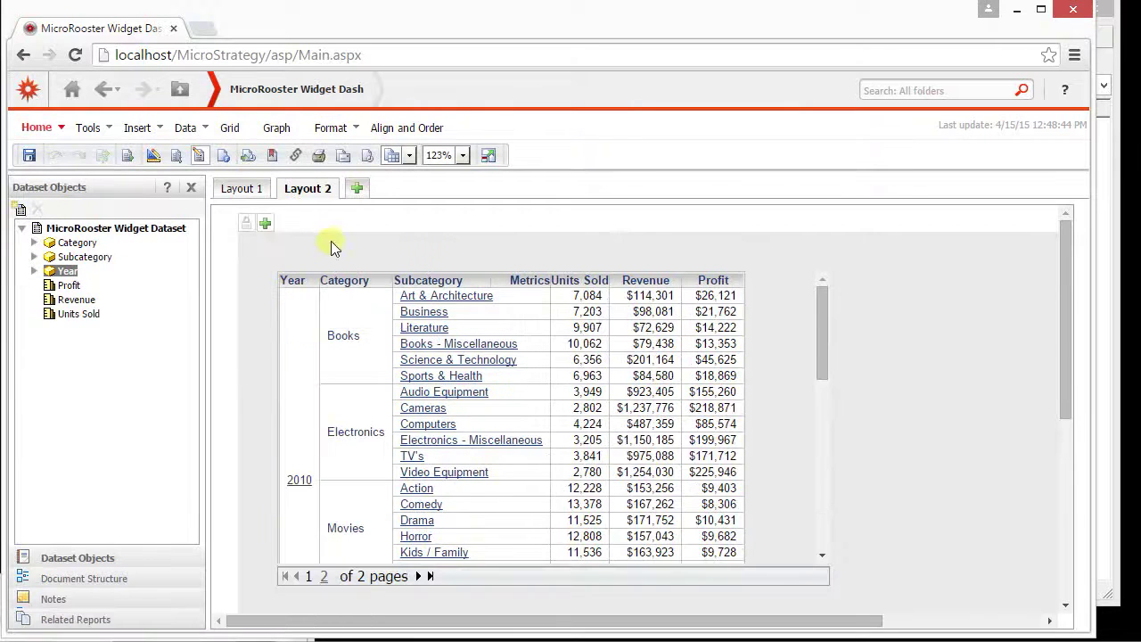
{"action": "left_click", "coordinate": [223, 158]}
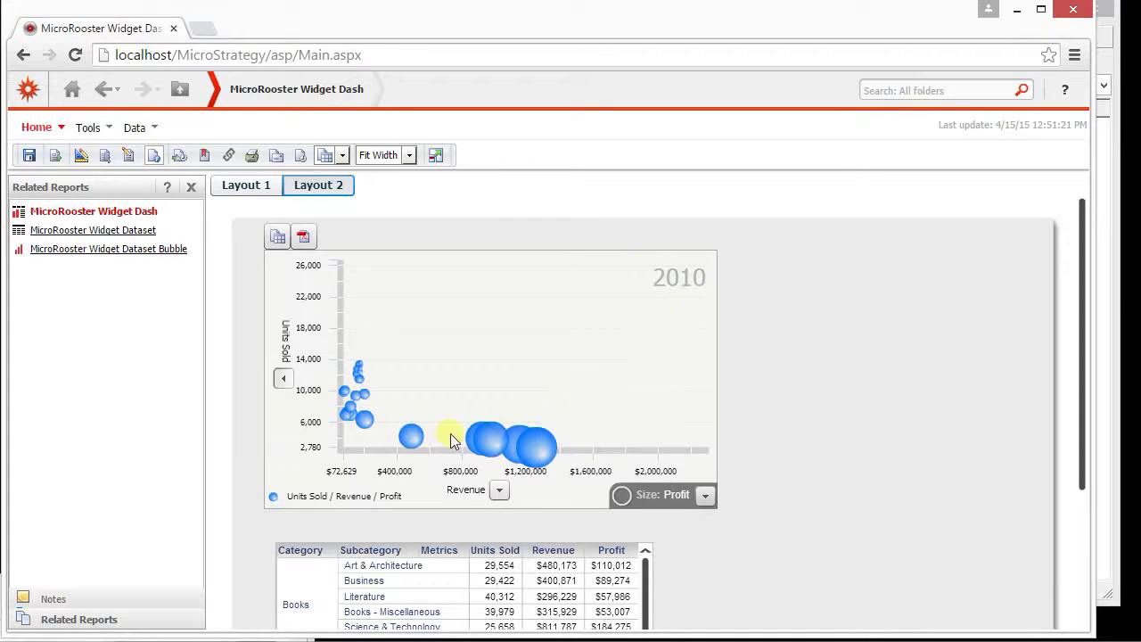
{"action": "mouse_move", "coordinate": [472, 436]}
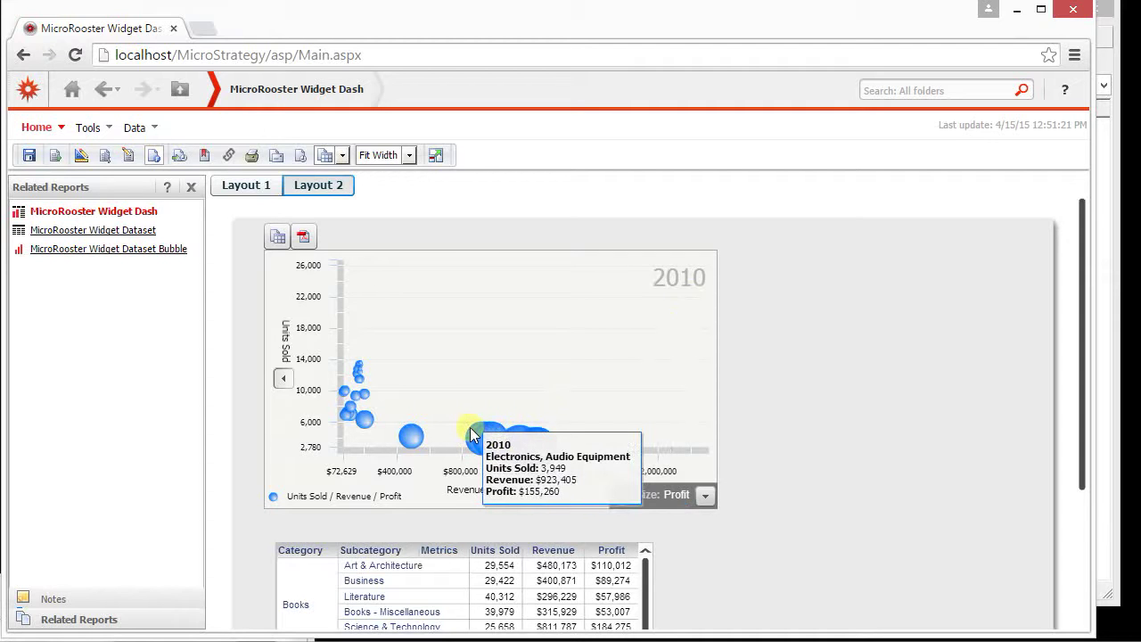
{"action": "mouse_move", "coordinate": [525, 438]}
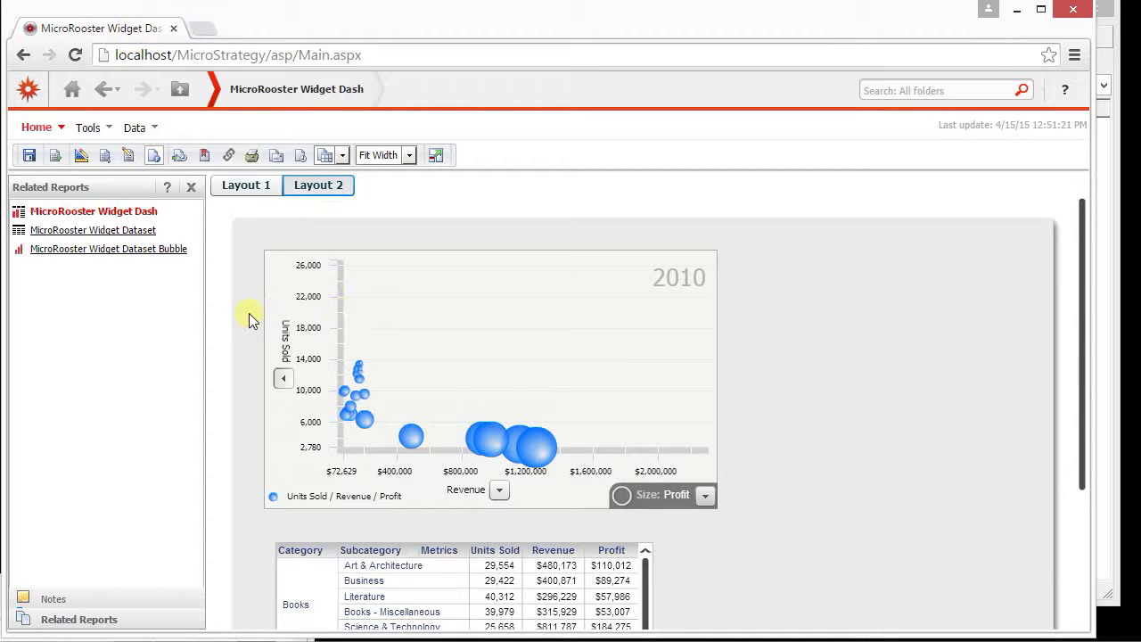
Step: In Design Mode, move the Category header into the grid's columns above the metrics, then return to Flash mode
{"action": "left_click", "coordinate": [130, 158]}
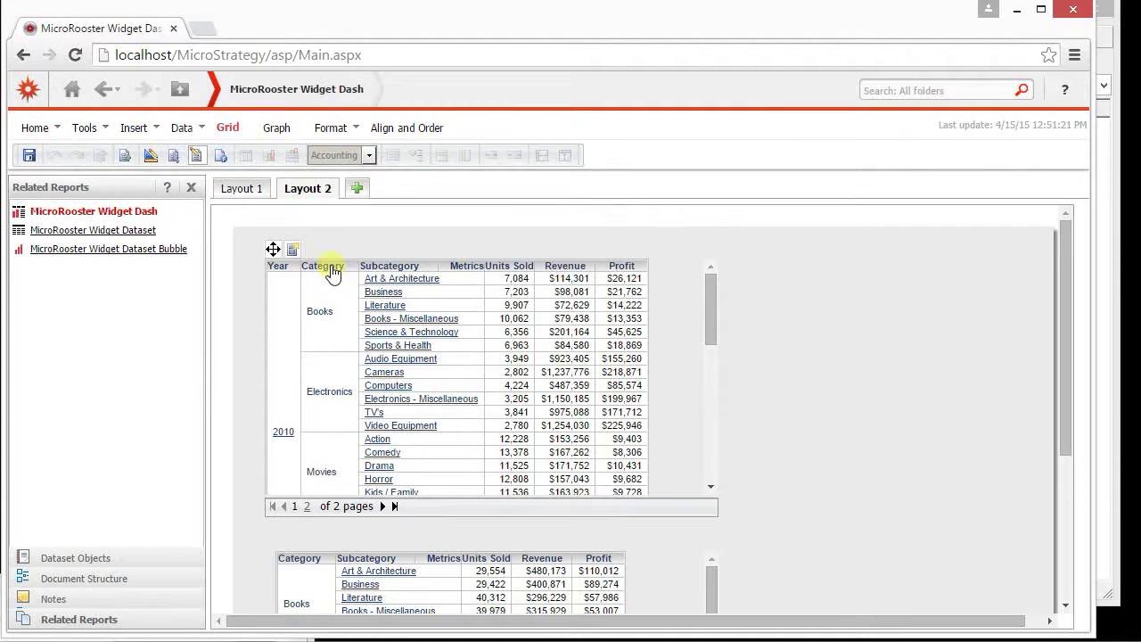
{"action": "left_click_drag", "start_coordinate": [332, 272], "coordinate": [415, 252]}
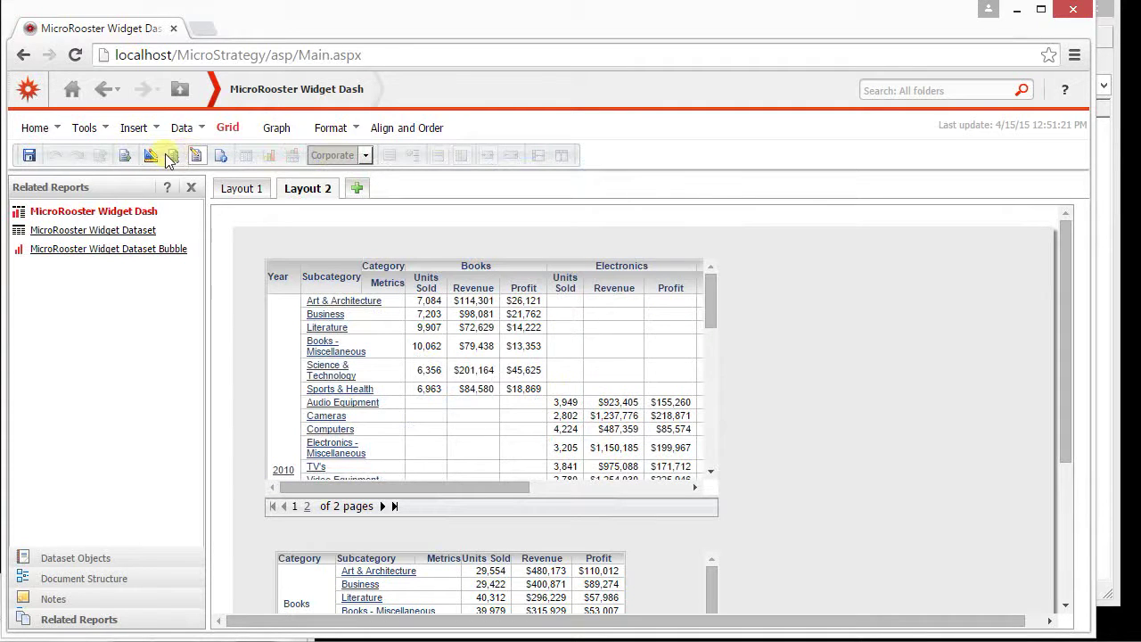
{"action": "left_click", "coordinate": [221, 156]}
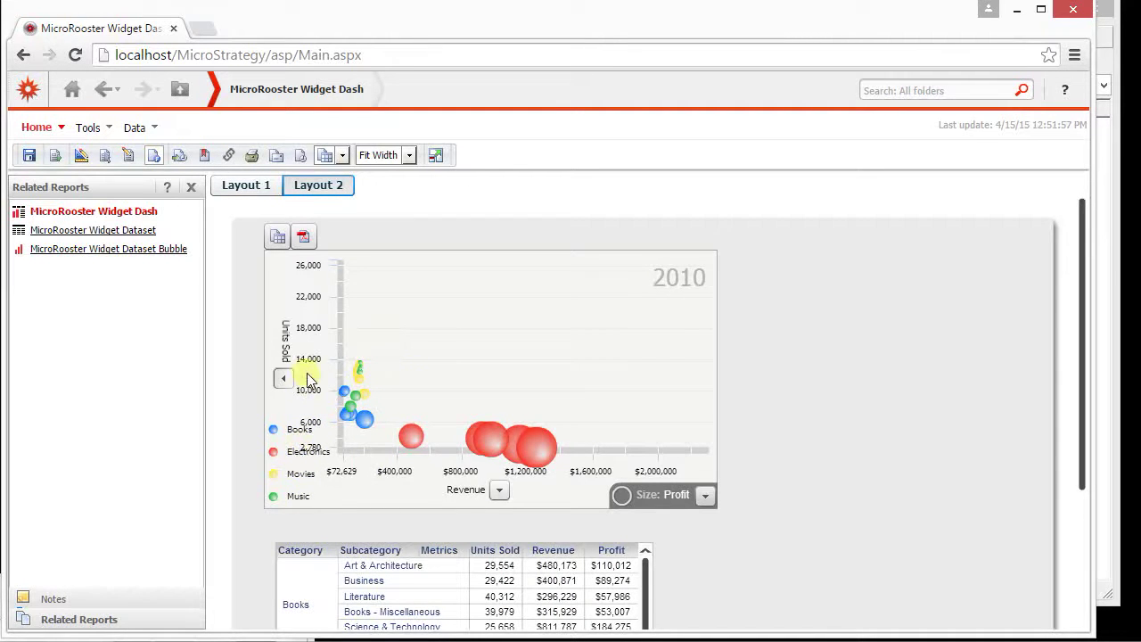
{"action": "mouse_move", "coordinate": [348, 428]}
Step: In the bubble widget's Time Analysis properties, set the button backgrounds to green and yellow with control size Large
{"action": "right_click", "coordinate": [506, 336]}
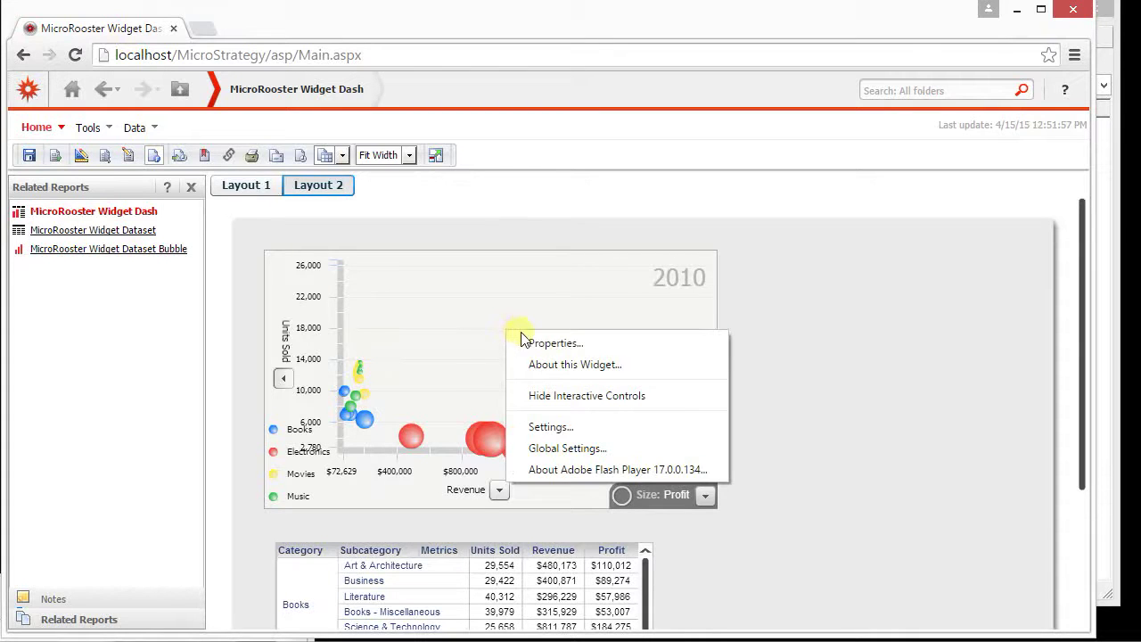
{"action": "left_click", "coordinate": [551, 346]}
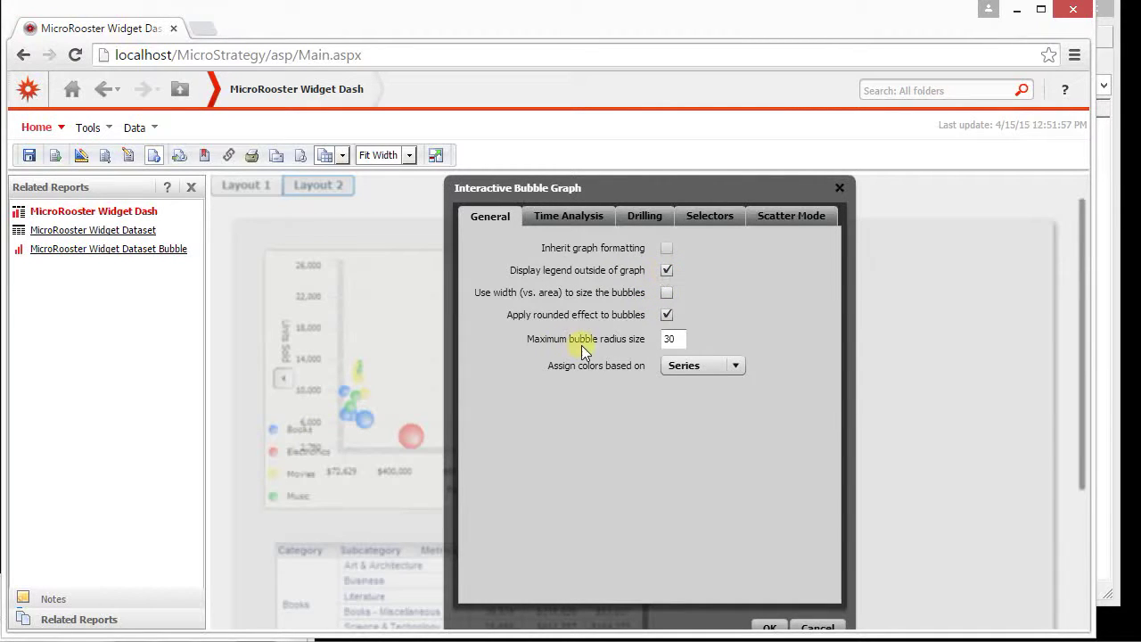
{"action": "left_click", "coordinate": [554, 217]}
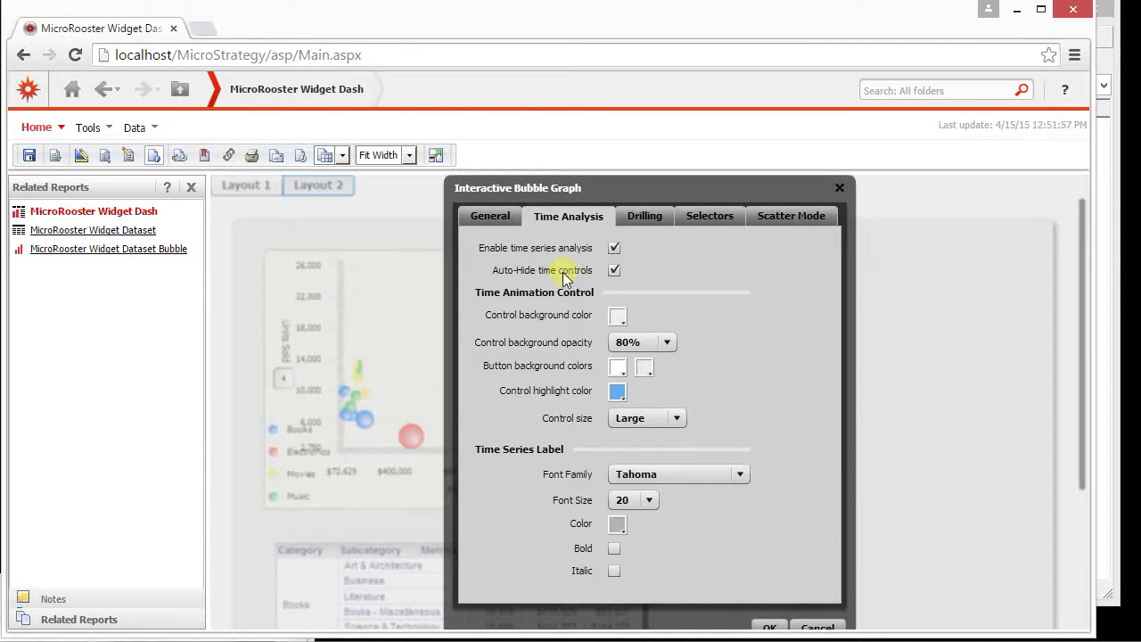
{"action": "left_click", "coordinate": [617, 366]}
{"action": "left_click", "coordinate": [617, 482]}
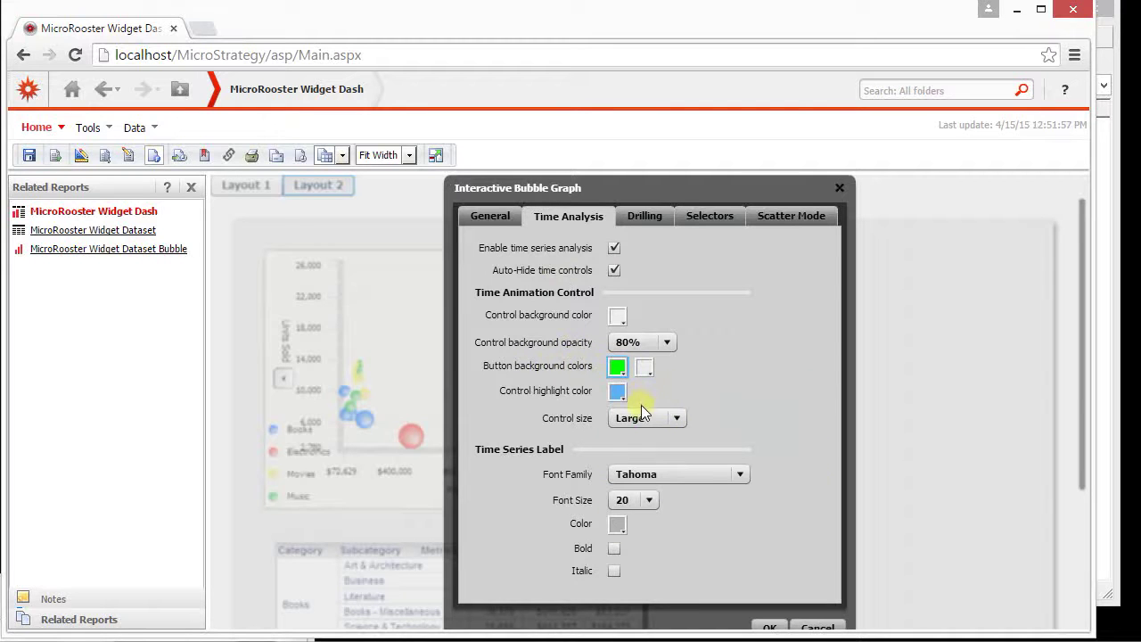
{"action": "left_click", "coordinate": [644, 366]}
{"action": "left_click", "coordinate": [817, 469]}
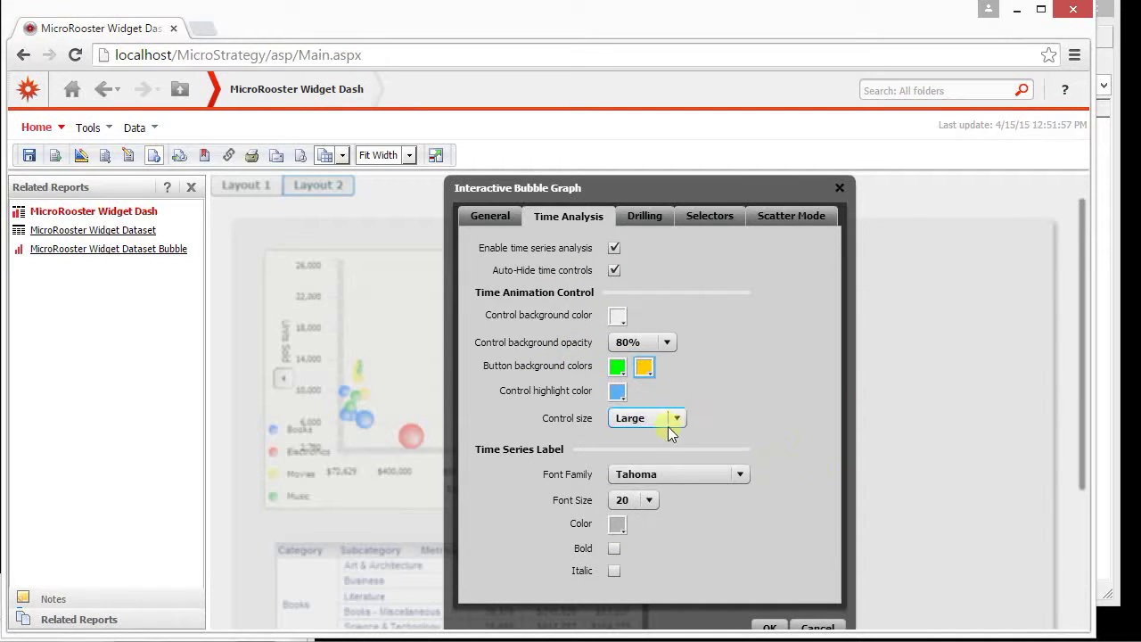
{"action": "left_click", "coordinate": [622, 422]}
{"action": "left_click", "coordinate": [553, 421]}
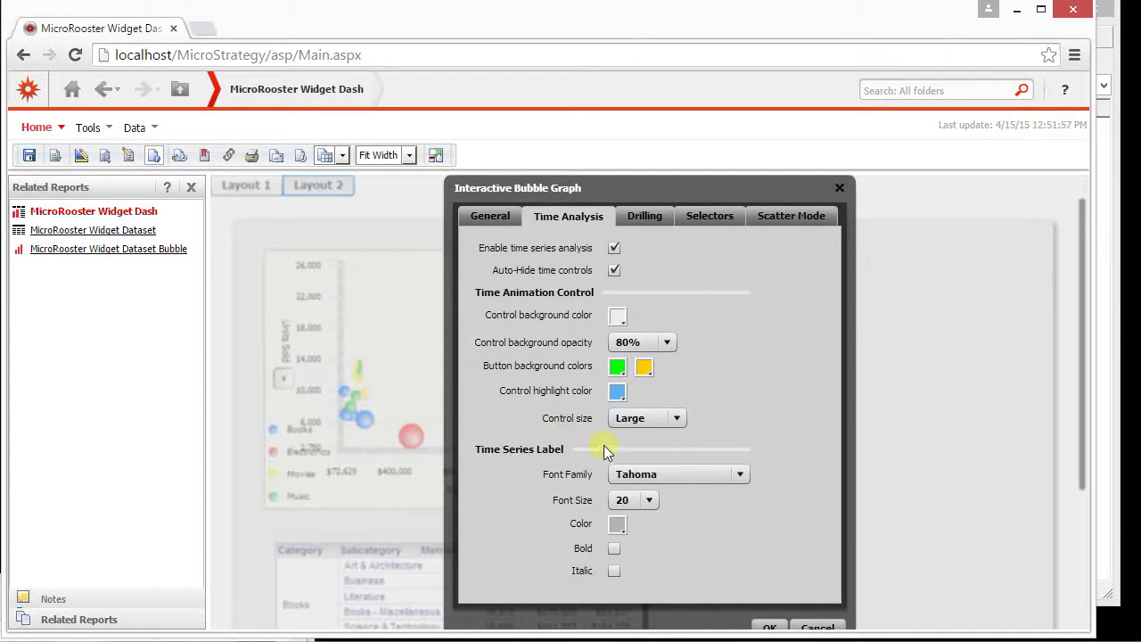
Step: Enable connected bubbles for drilling and apply the widget properties, which triggers the three-row-unit template error
{"action": "left_click", "coordinate": [667, 221]}
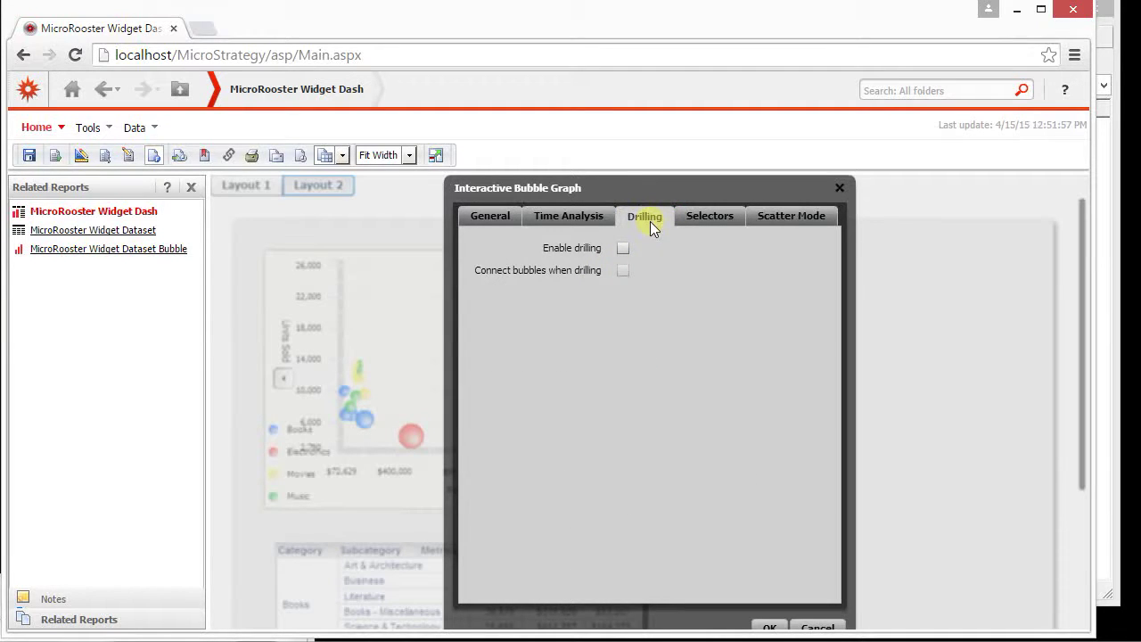
{"action": "left_click", "coordinate": [623, 271]}
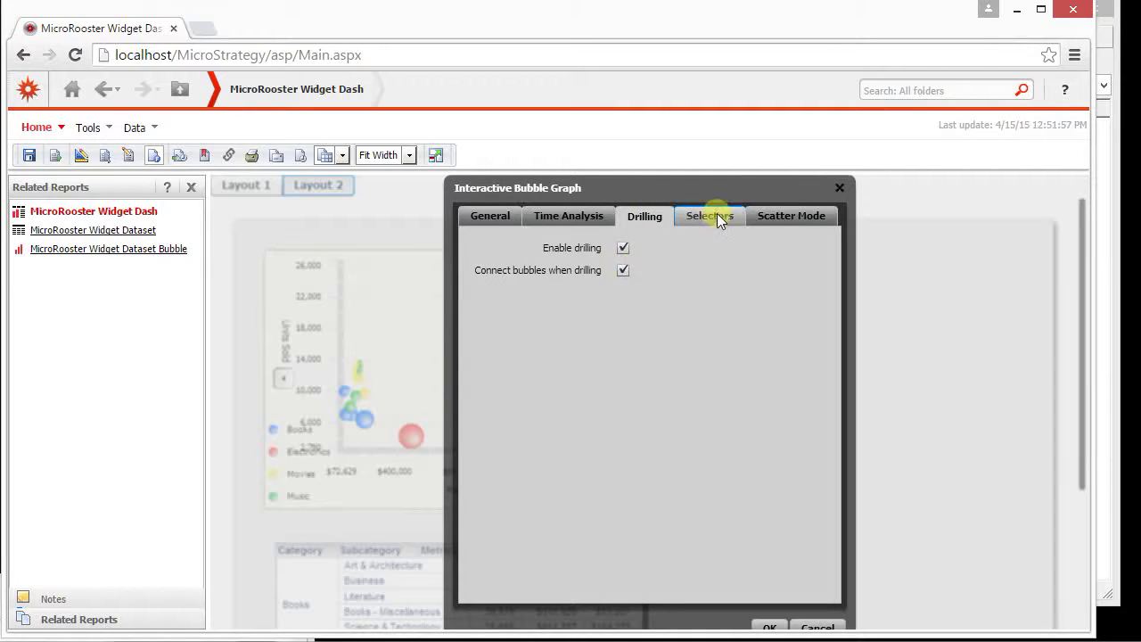
{"action": "left_click", "coordinate": [716, 215]}
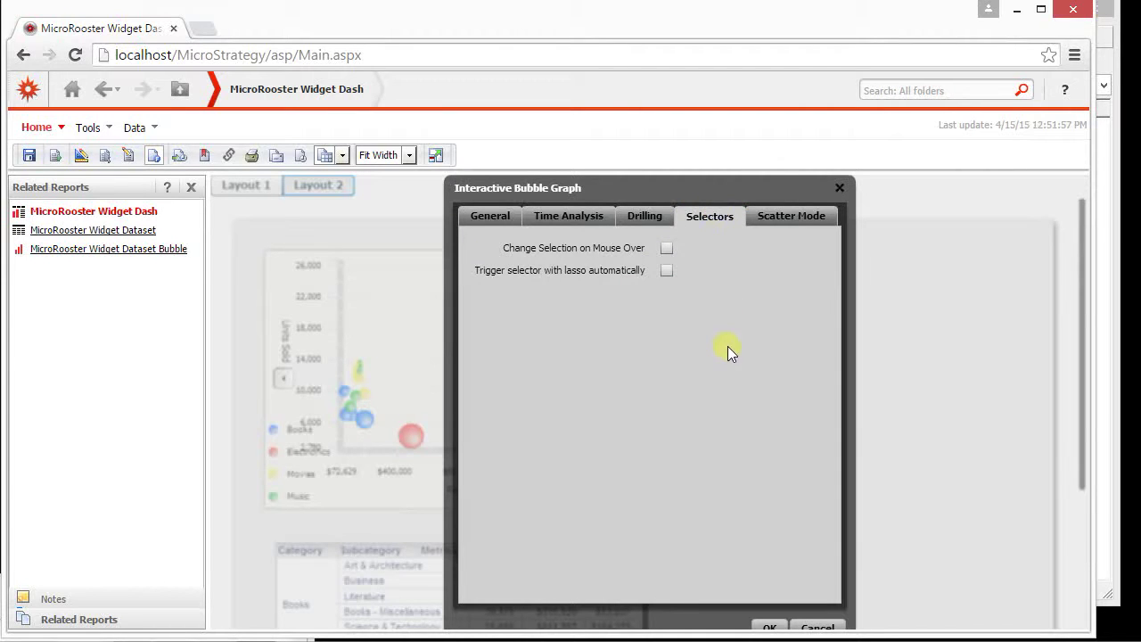
{"action": "left_click", "coordinate": [767, 623]}
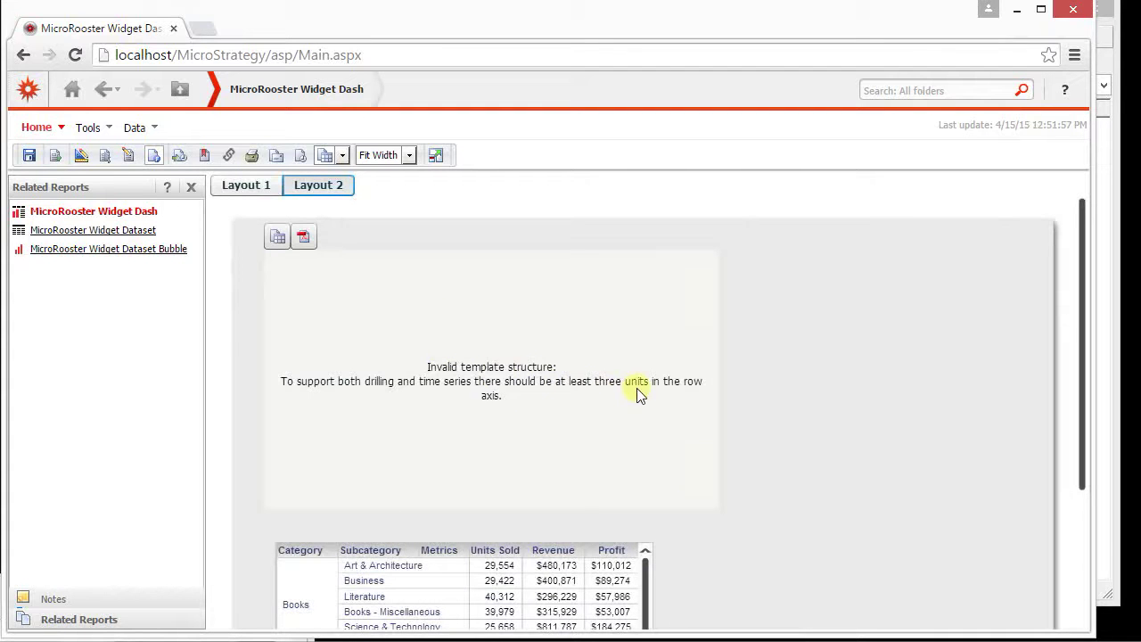
Step: In Editable Mode, drag Category into the rows after Year, then return to Interactive Mode
{"action": "left_click", "coordinate": [130, 156]}
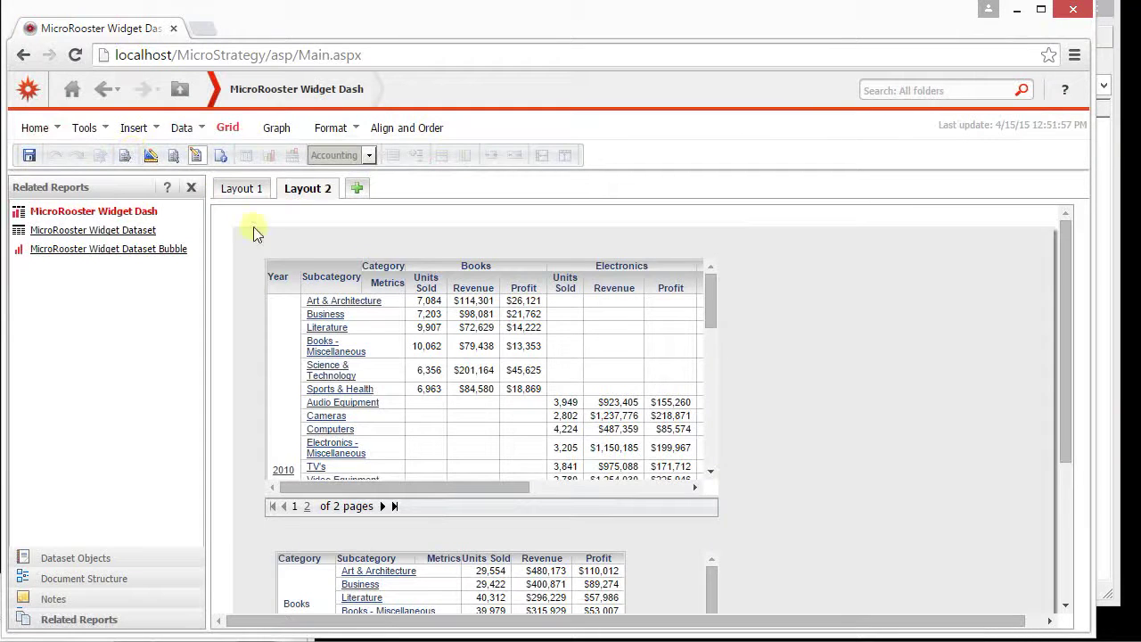
{"action": "left_click_drag", "start_coordinate": [381, 265], "coordinate": [316, 284]}
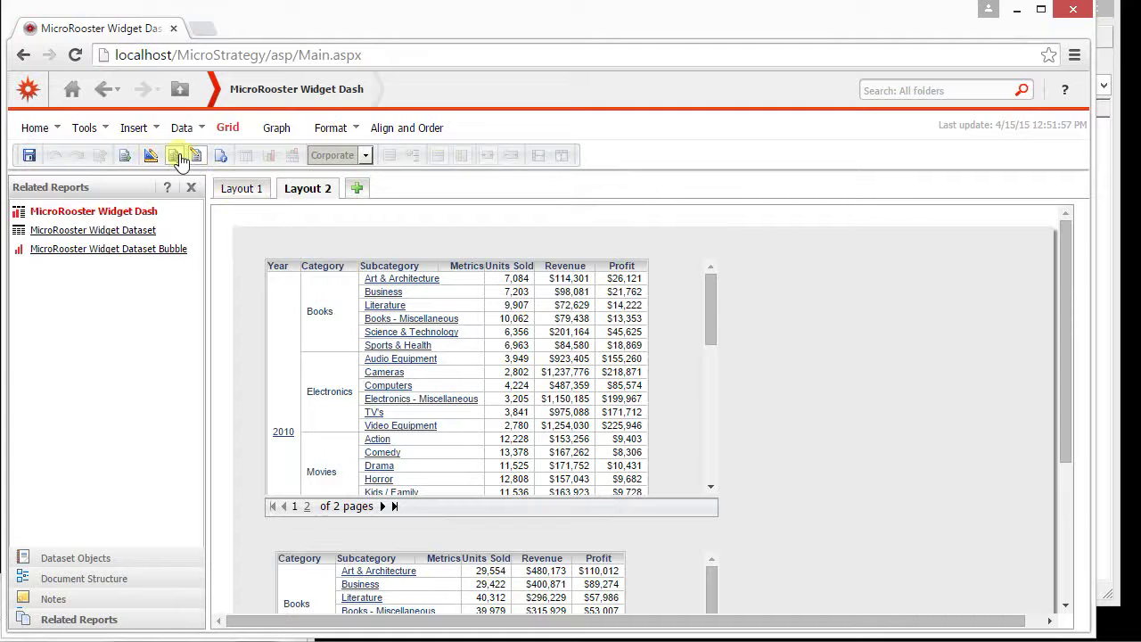
{"action": "left_click", "coordinate": [221, 157]}
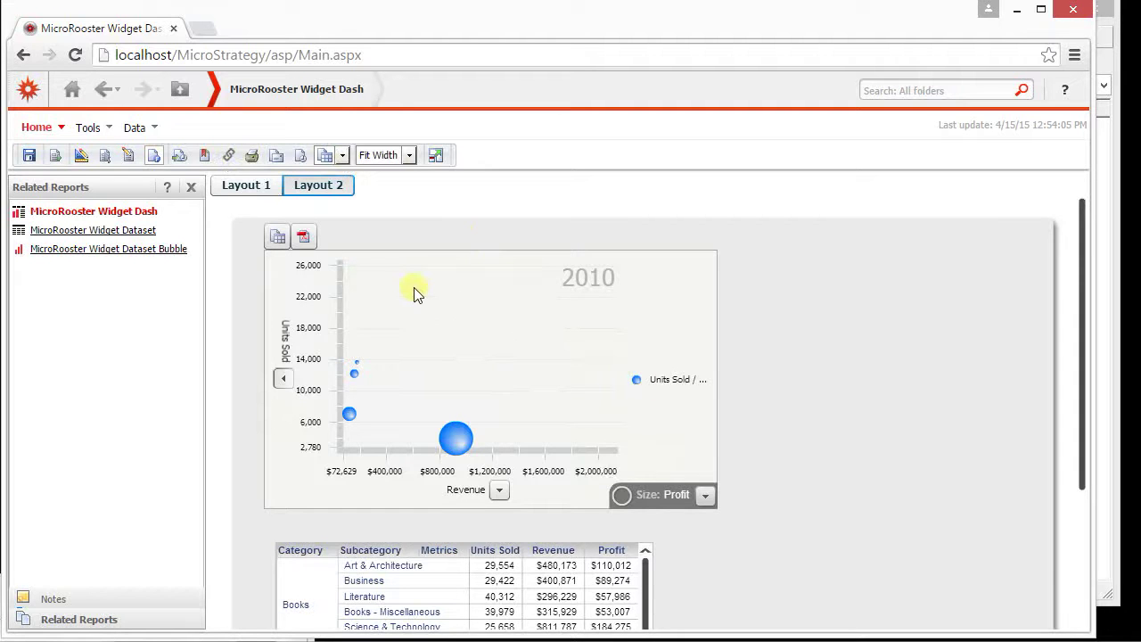
Step: Play the bubble chart's time animation through 2010, 2011 and 2012 repeatedly, ending on 2012
{"action": "left_click", "coordinate": [367, 278]}
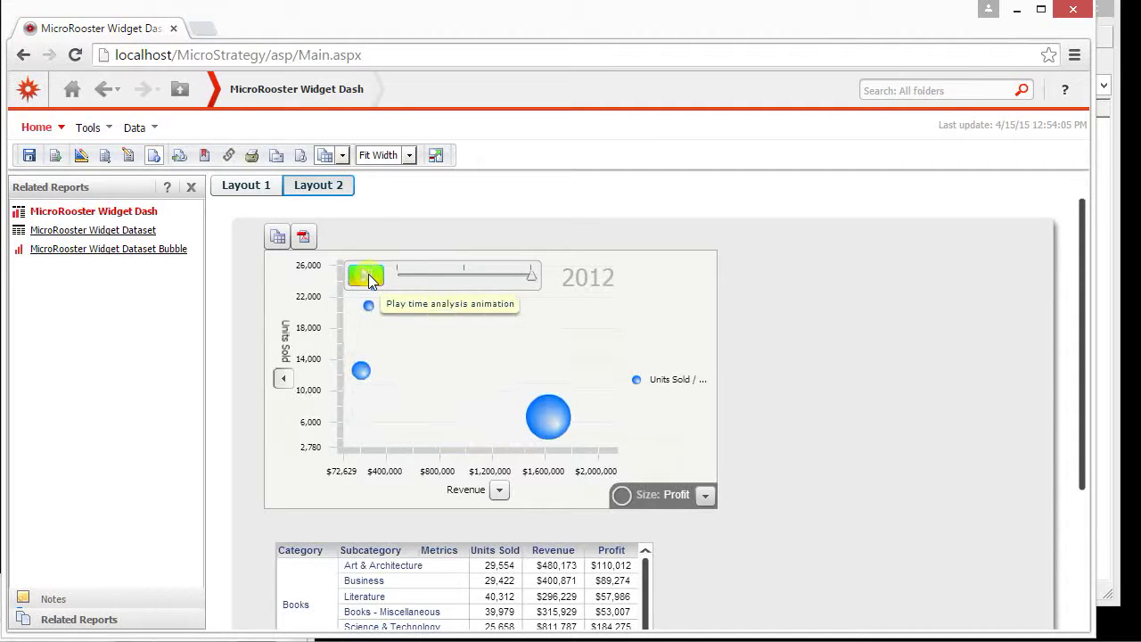
{"action": "left_click", "coordinate": [366, 279]}
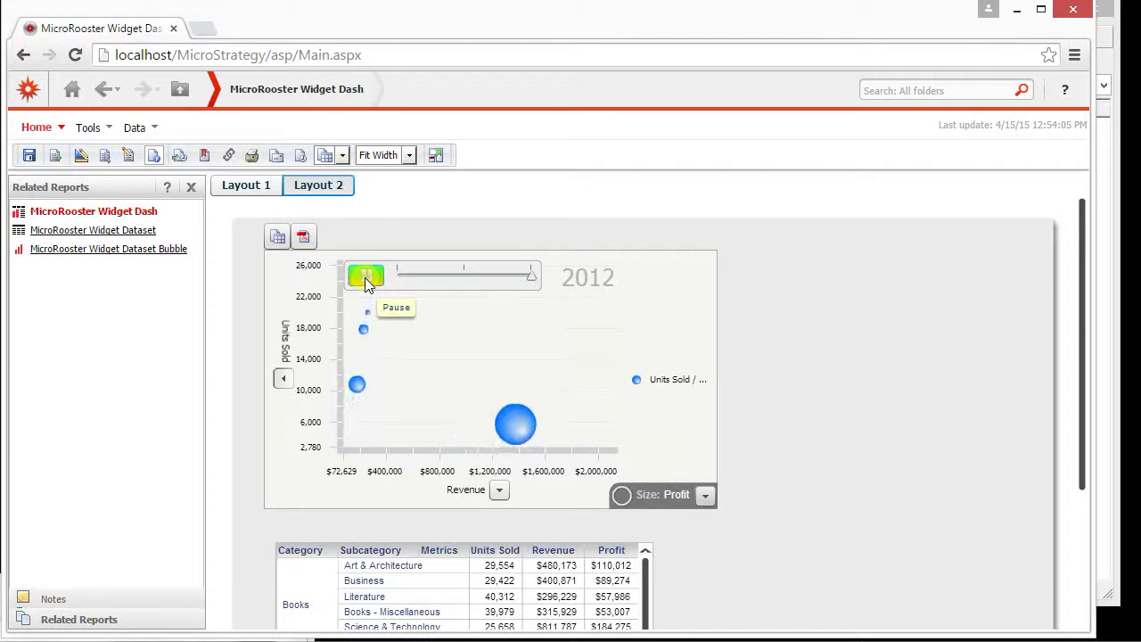
{"action": "left_click", "coordinate": [365, 277]}
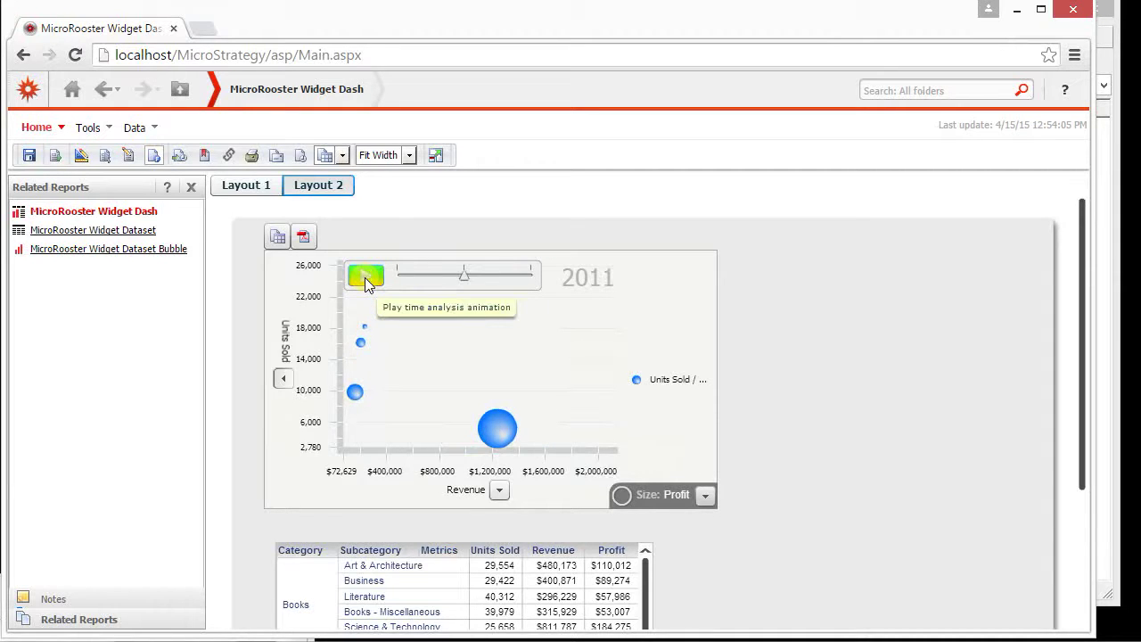
{"action": "left_click", "coordinate": [365, 278]}
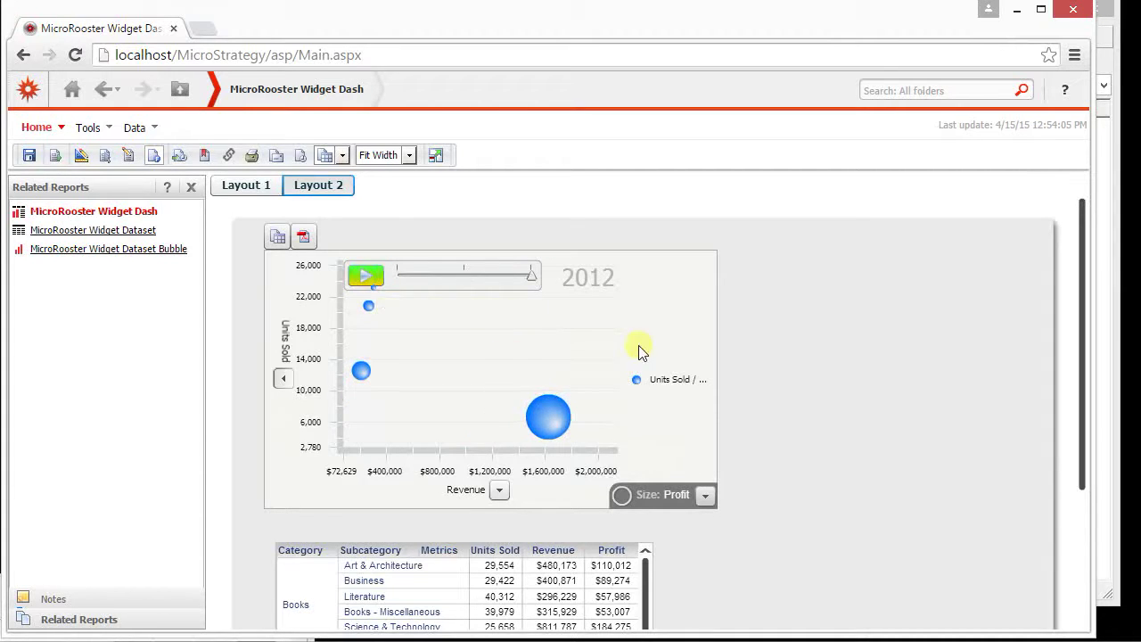
Step: In the widget properties, assign bubble colours by Category so the legend shows Books, Electronics, Movies, Music
{"action": "right_click", "coordinate": [522, 347]}
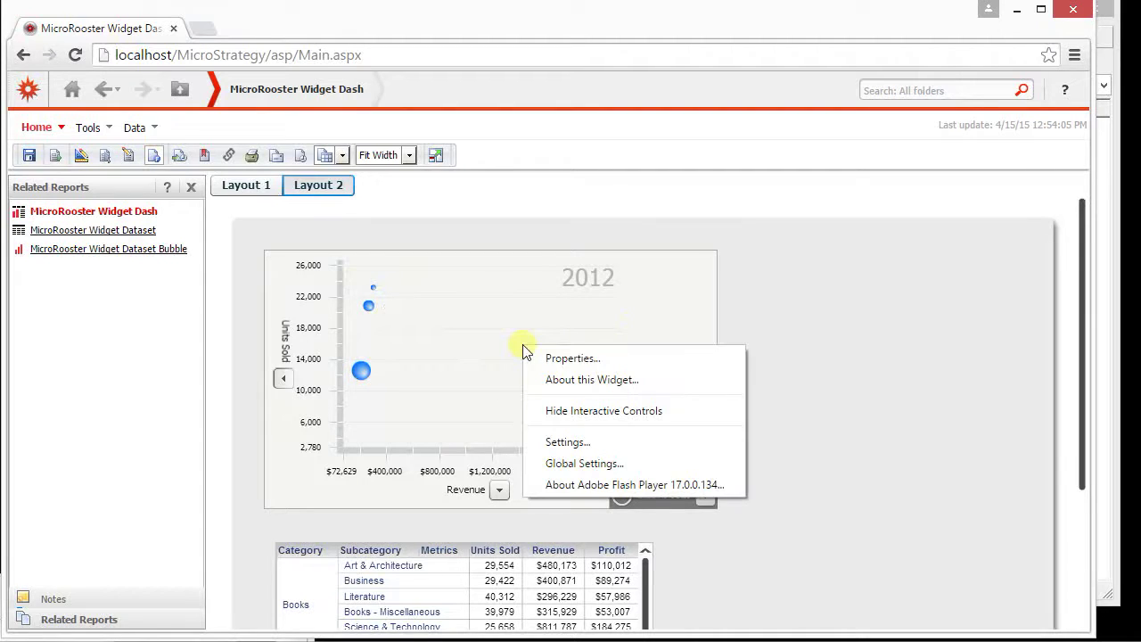
{"action": "left_click", "coordinate": [567, 360]}
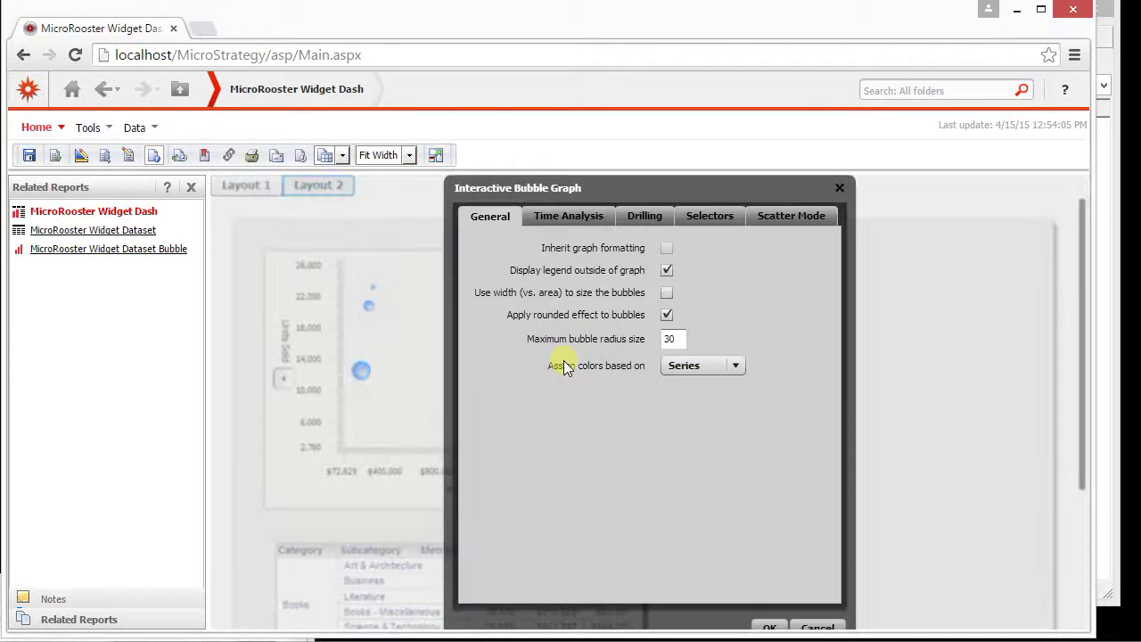
{"action": "left_click", "coordinate": [692, 369]}
{"action": "left_click", "coordinate": [689, 401]}
{"action": "left_click", "coordinate": [771, 627]}
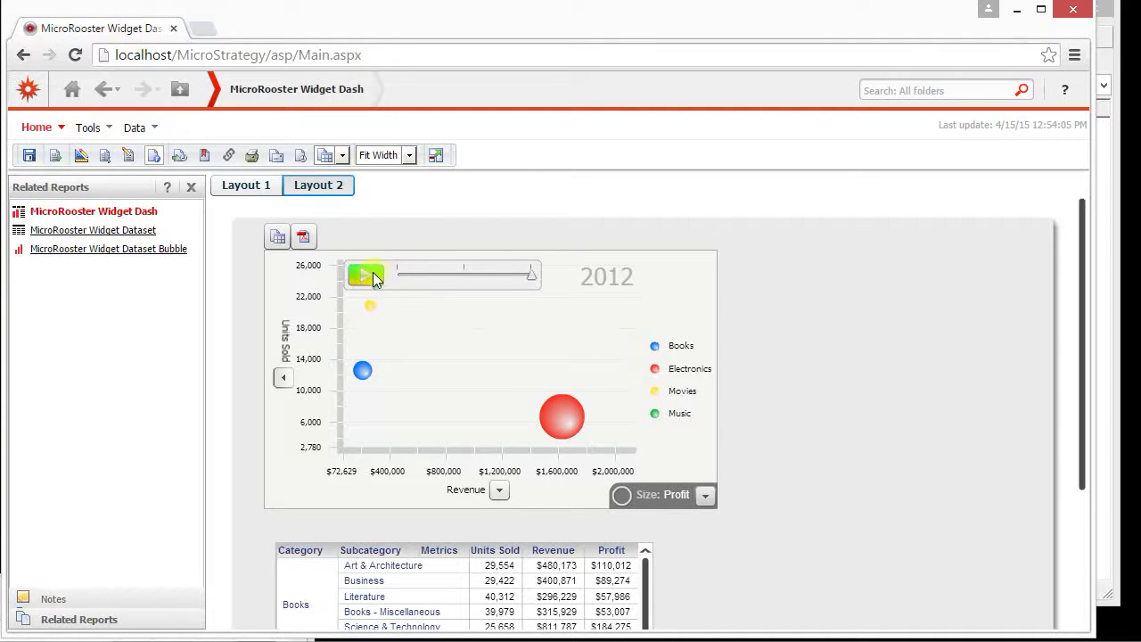
{"action": "left_click", "coordinate": [367, 273]}
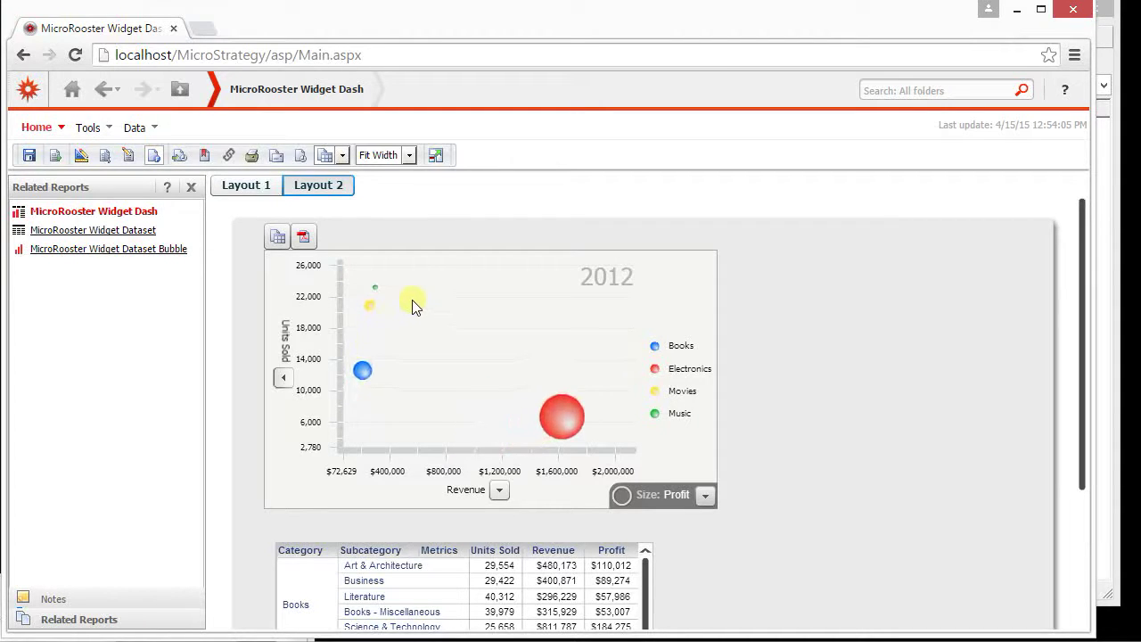
{"action": "mouse_move", "coordinate": [381, 269]}
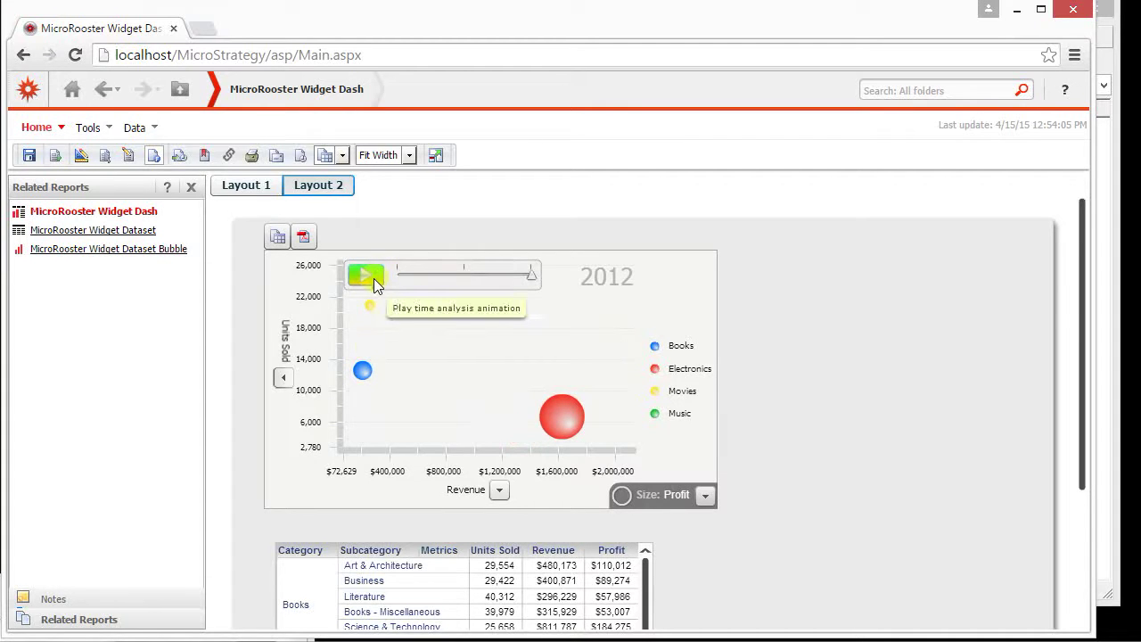
{"action": "left_click", "coordinate": [375, 280]}
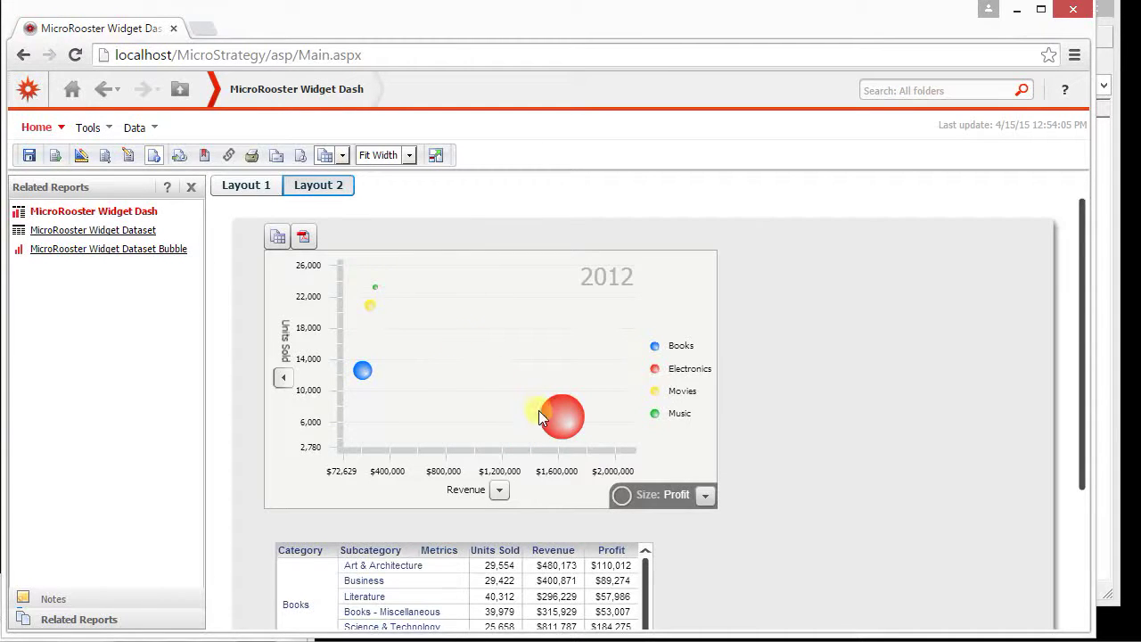
{"action": "left_click", "coordinate": [550, 414]}
{"action": "mouse_move", "coordinate": [461, 412]}
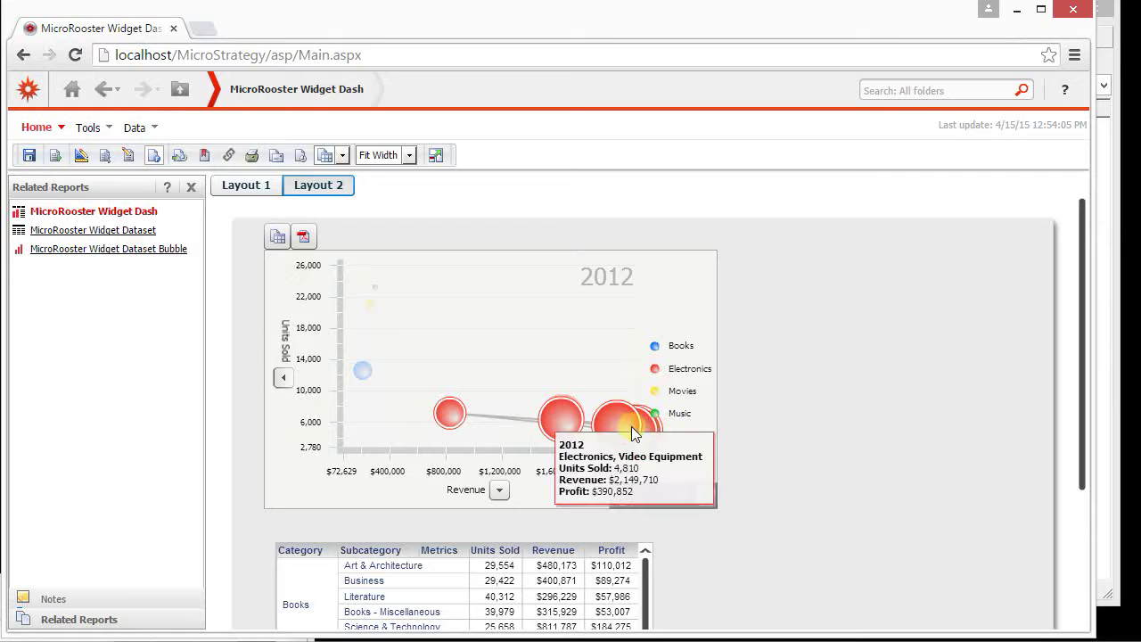
{"action": "mouse_move", "coordinate": [574, 421]}
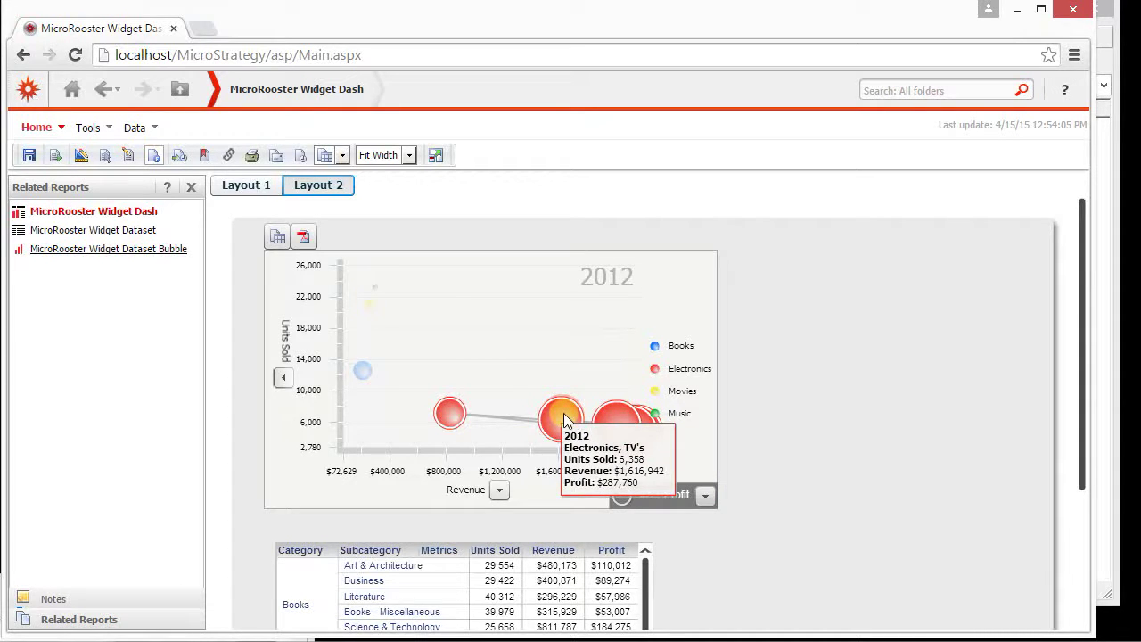
{"action": "left_click", "coordinate": [563, 413]}
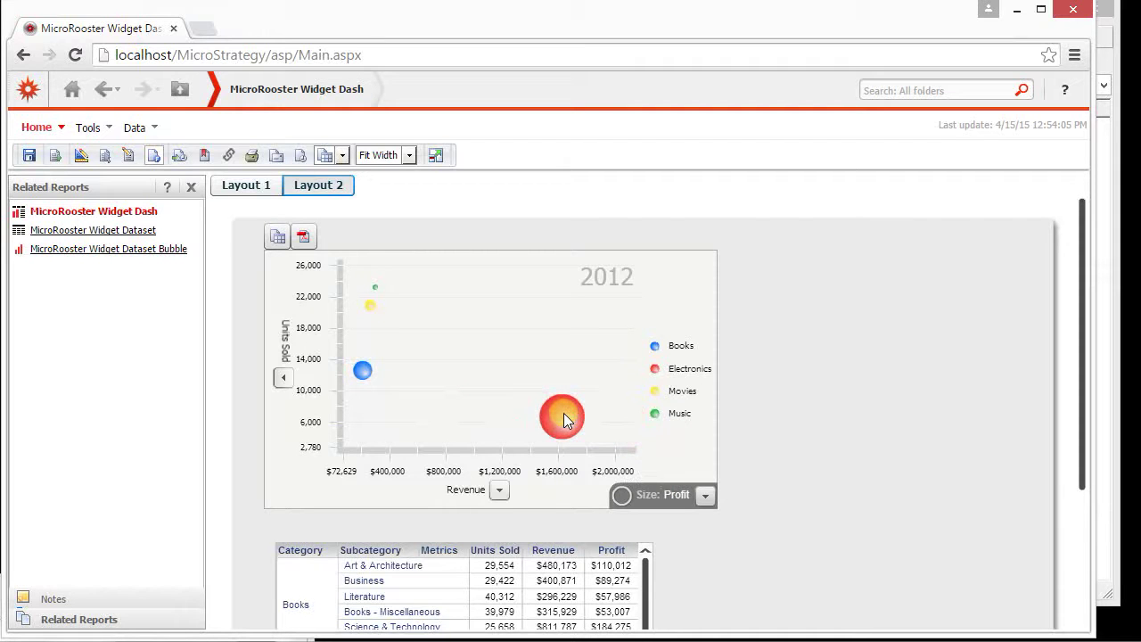
{"action": "left_click", "coordinate": [564, 420]}
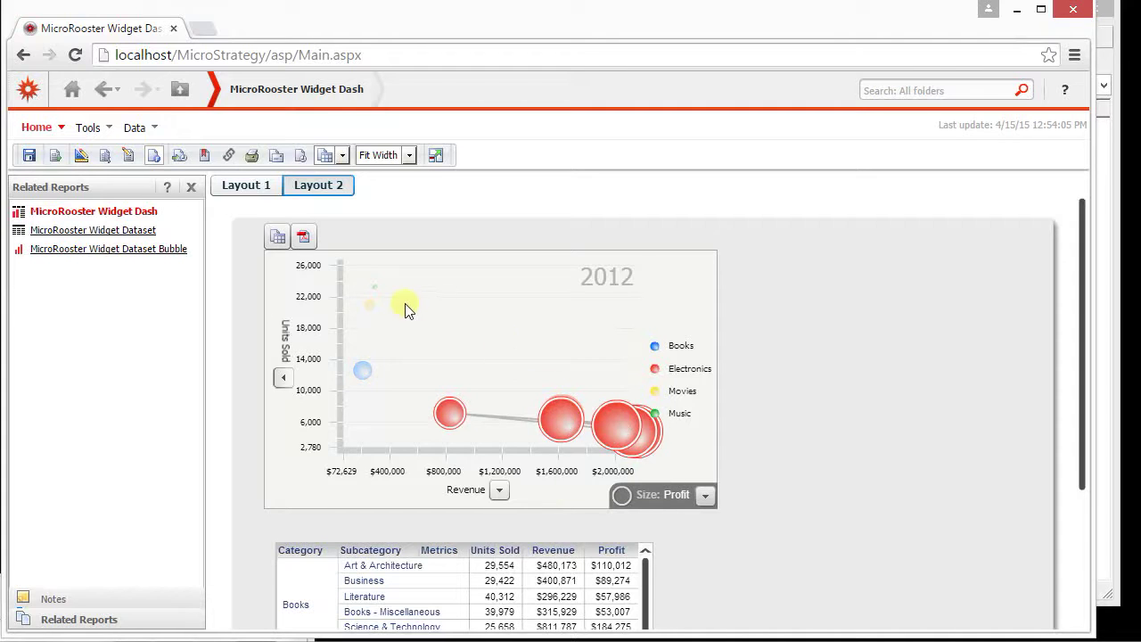
{"action": "left_click", "coordinate": [366, 275]}
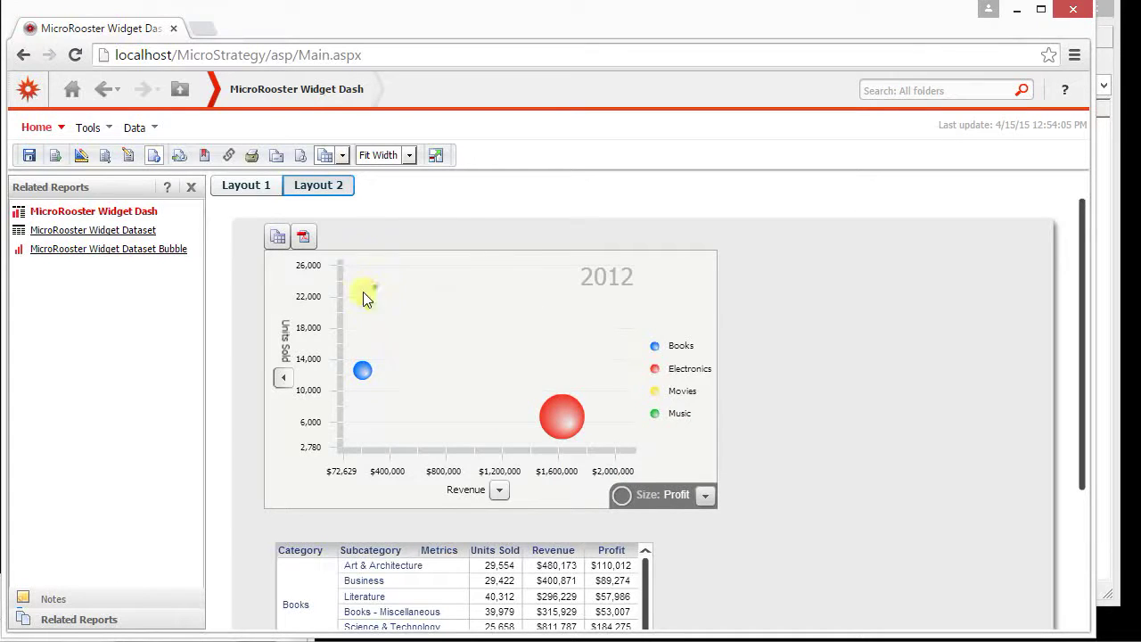
{"action": "left_click_drag", "start_coordinate": [379, 304], "coordinate": [354, 281]}
{"action": "left_click_drag", "start_coordinate": [353, 273], "coordinate": [354, 274]}
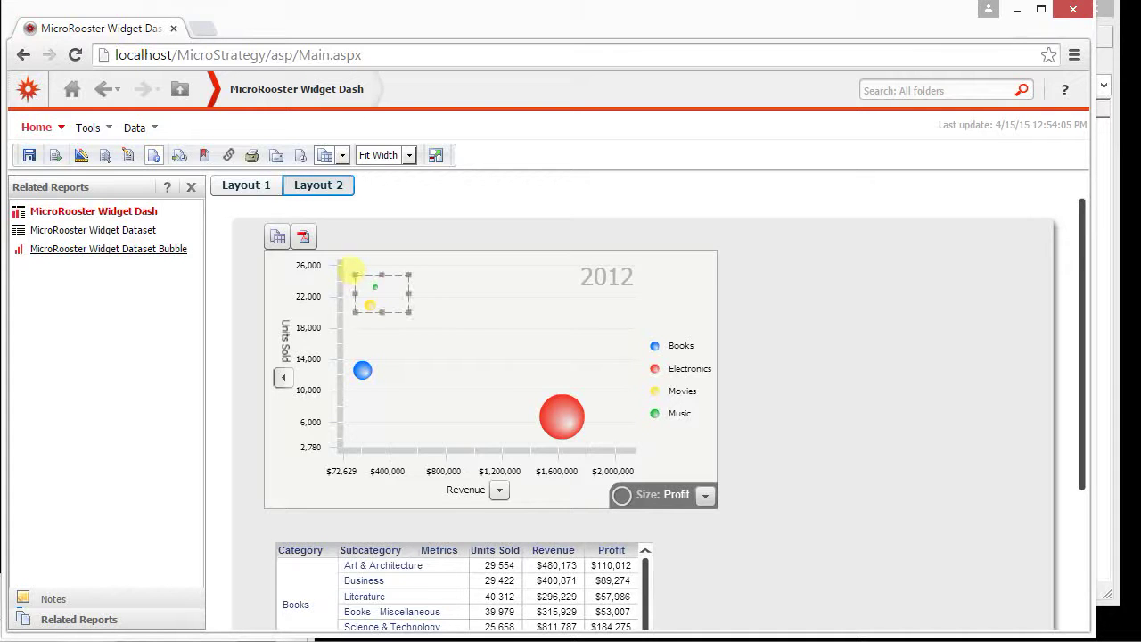
{"action": "left_click", "coordinate": [395, 284]}
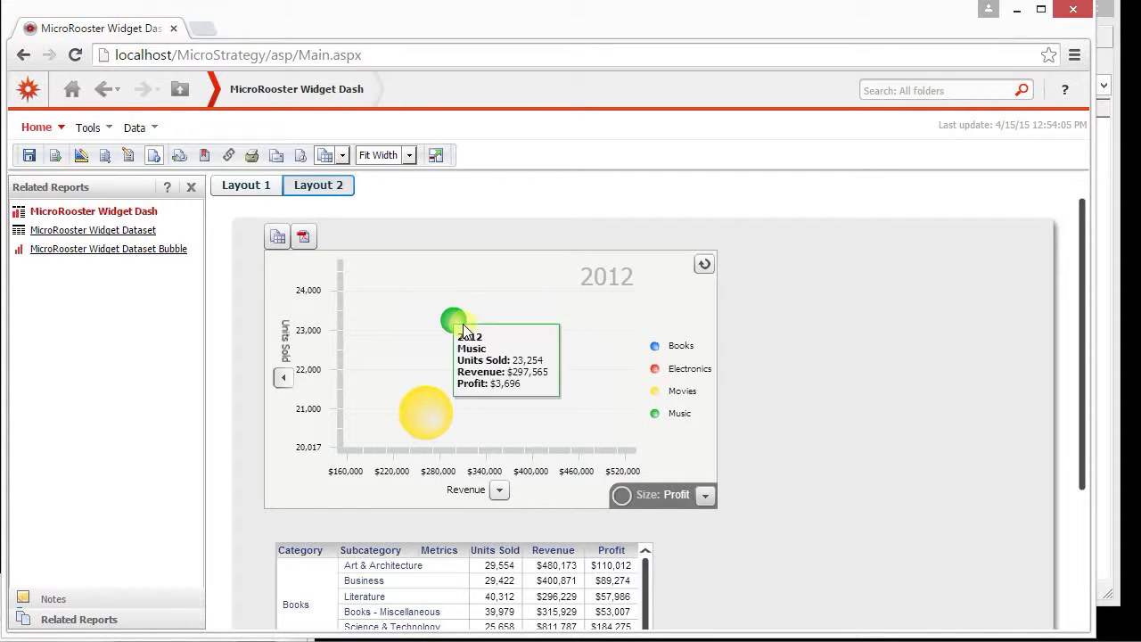
{"action": "left_click", "coordinate": [470, 278]}
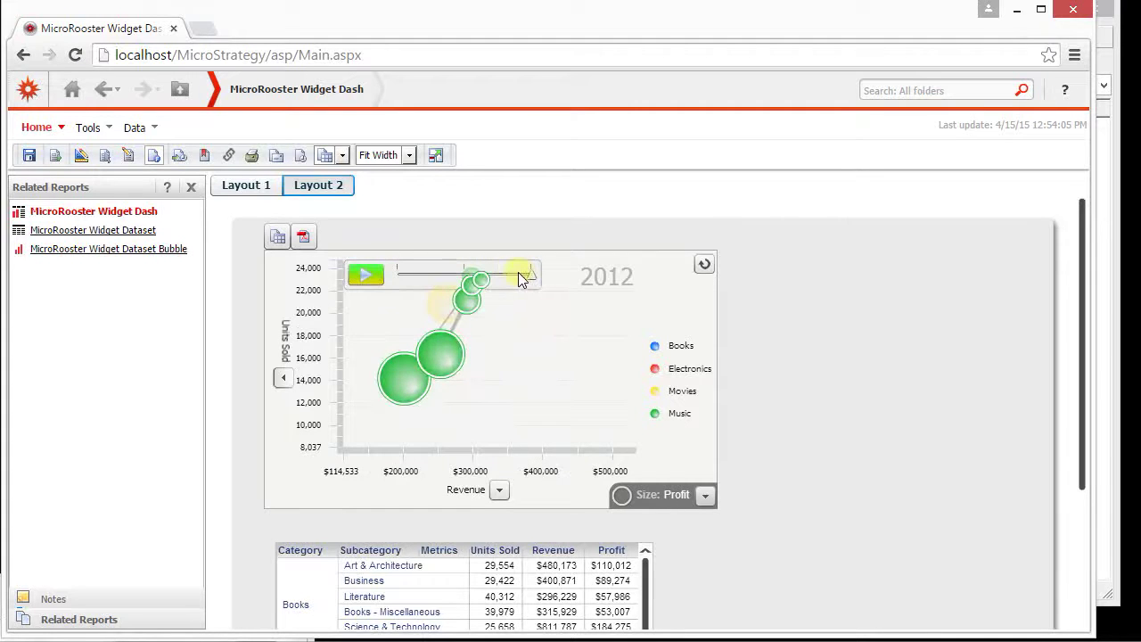
{"action": "left_click", "coordinate": [371, 276]}
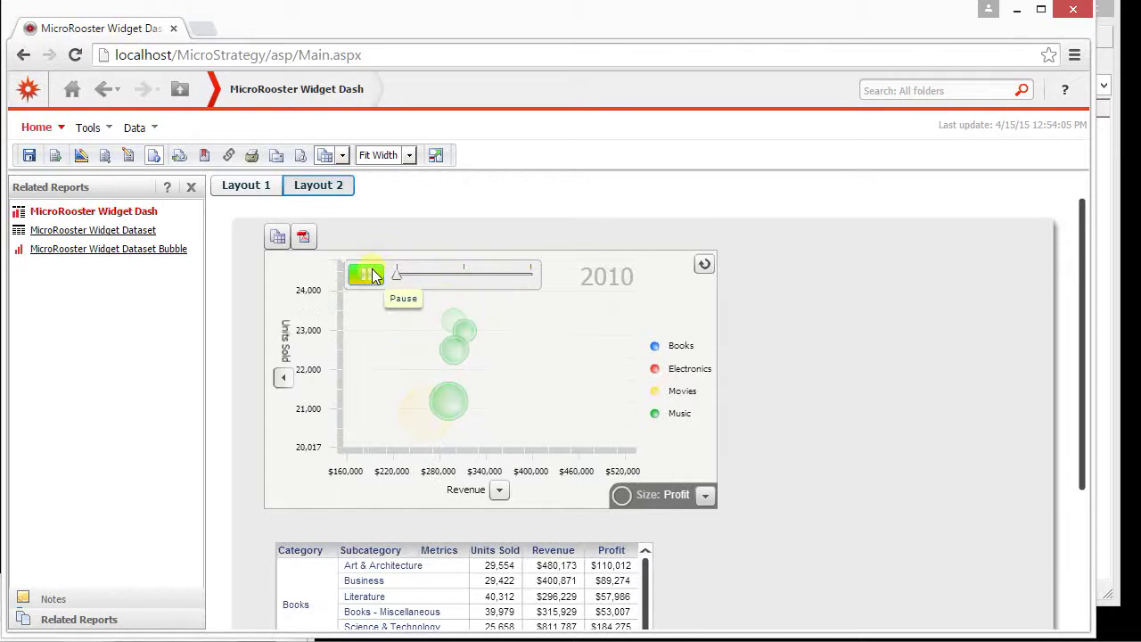
{"action": "left_click", "coordinate": [703, 267]}
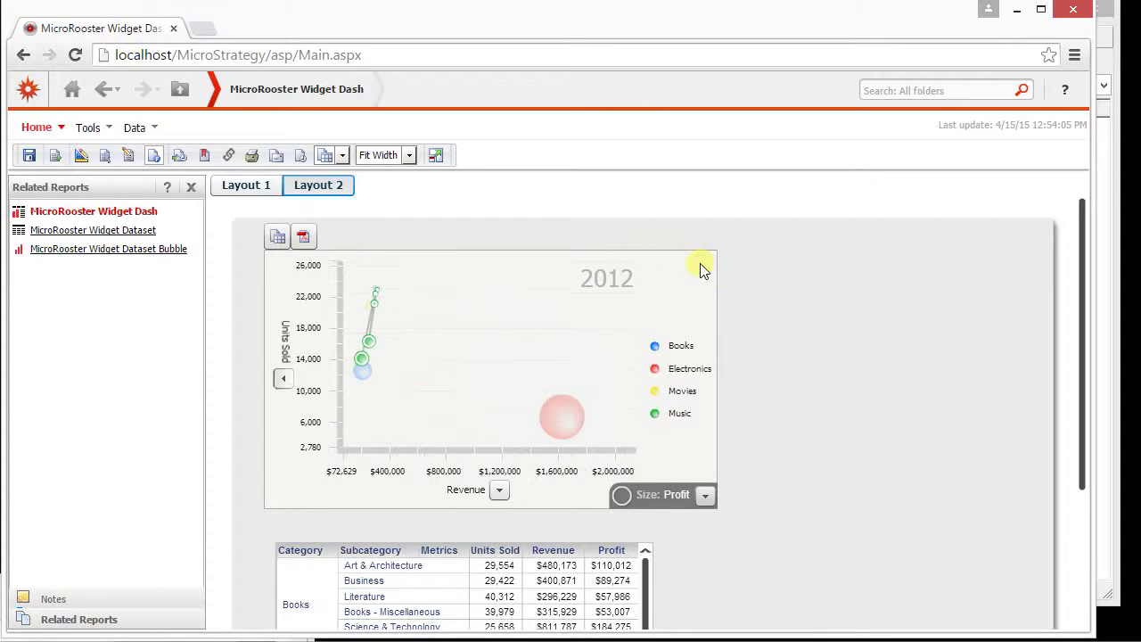
{"action": "left_click", "coordinate": [369, 344]}
{"action": "mouse_move", "coordinate": [469, 284]}
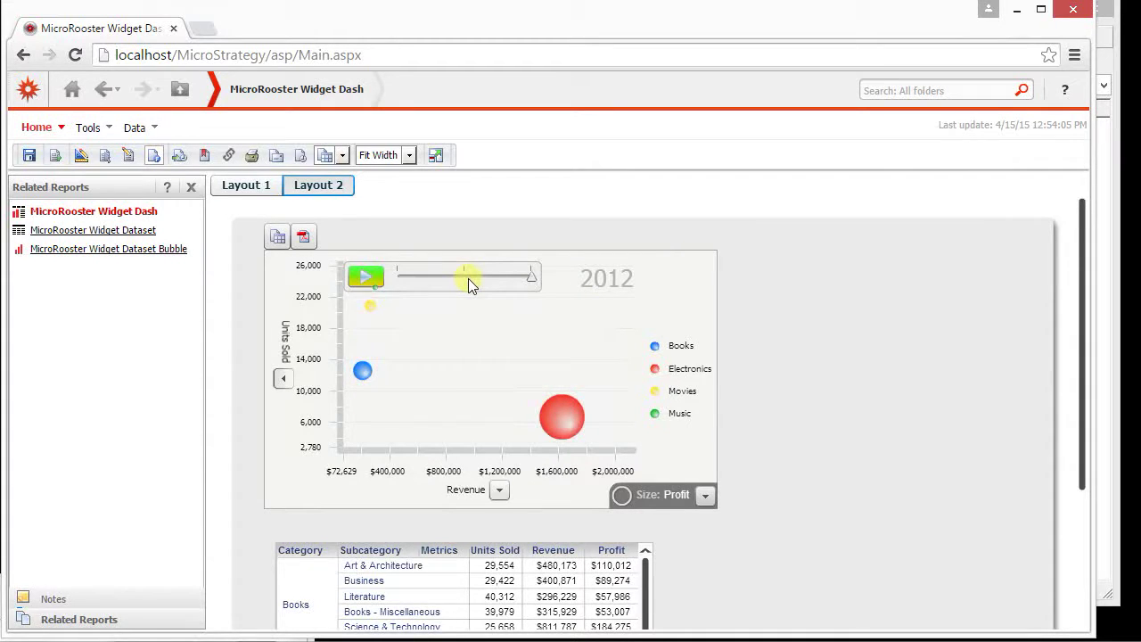
Step: Enable mouse-over selection and automatic lasso triggering in the bubble graph's Selectors, then enter Editable Mode
{"action": "double_click", "coordinate": [470, 331]}
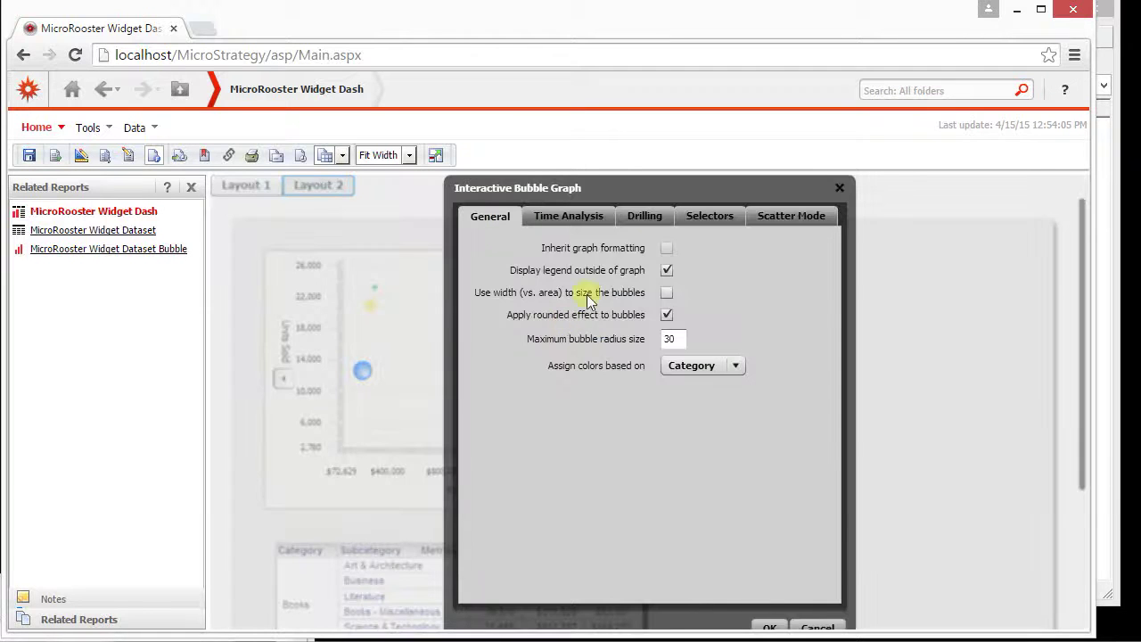
{"action": "left_click", "coordinate": [695, 216]}
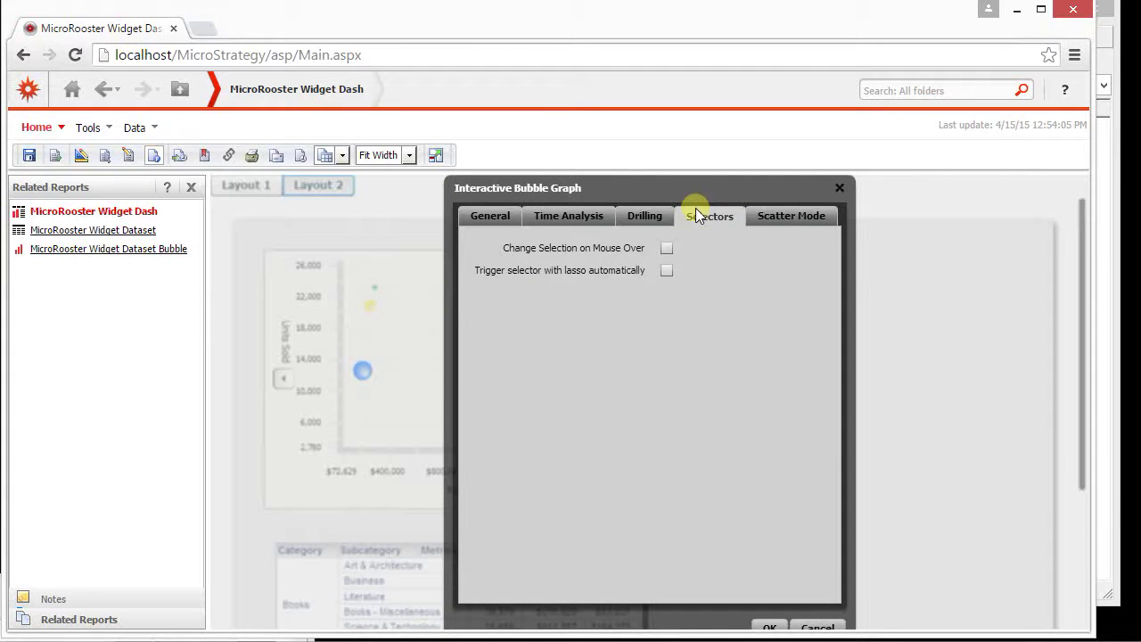
{"action": "left_click", "coordinate": [667, 247]}
{"action": "left_click", "coordinate": [669, 273]}
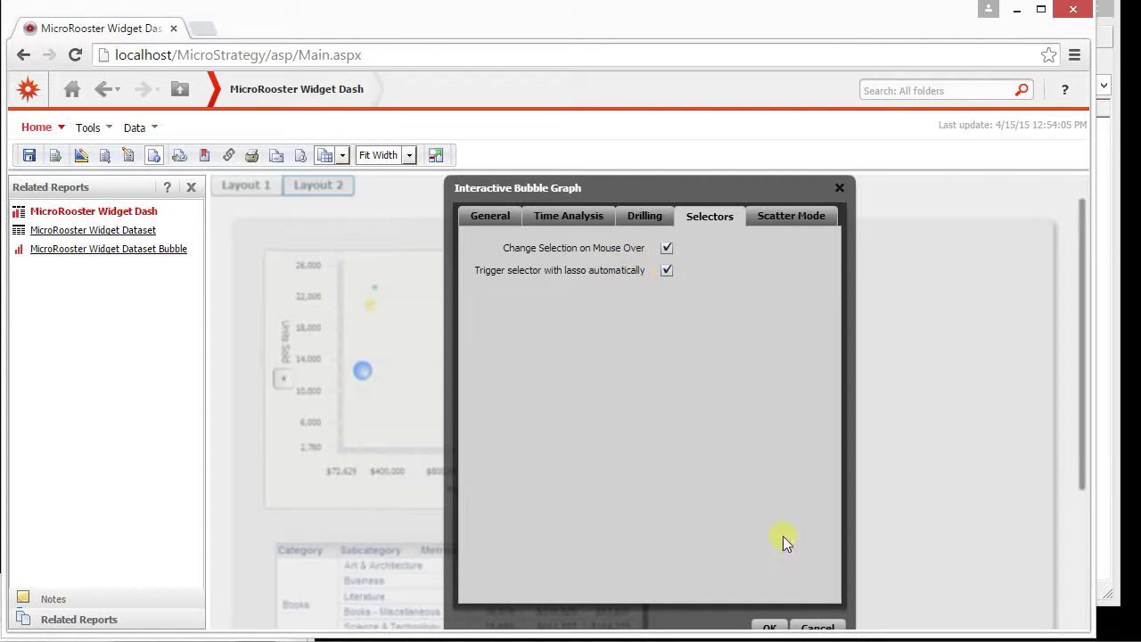
{"action": "left_click", "coordinate": [766, 626]}
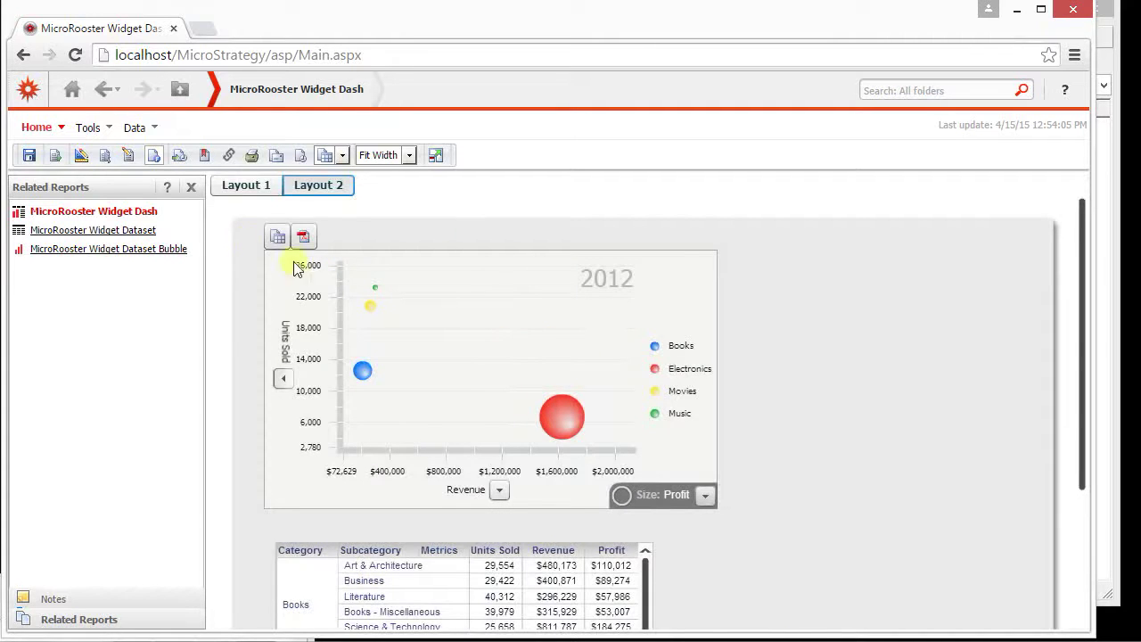
{"action": "left_click", "coordinate": [129, 156]}
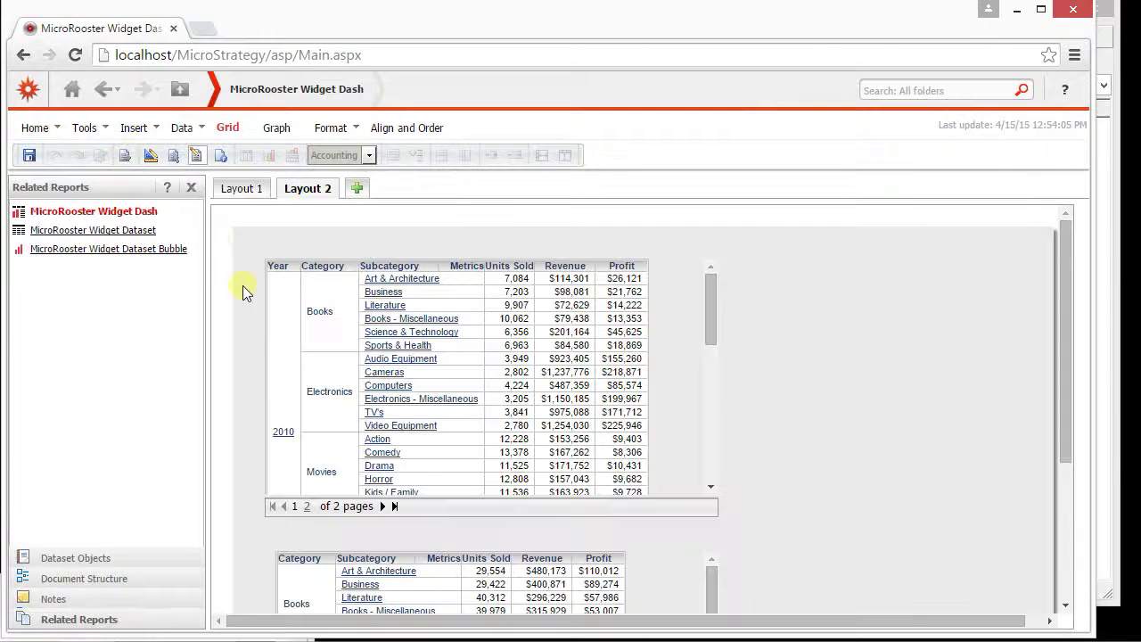
Step: Make the Category column a selector, then rename the lower grid to 'MicroRooster target'
{"action": "right_click", "coordinate": [323, 273]}
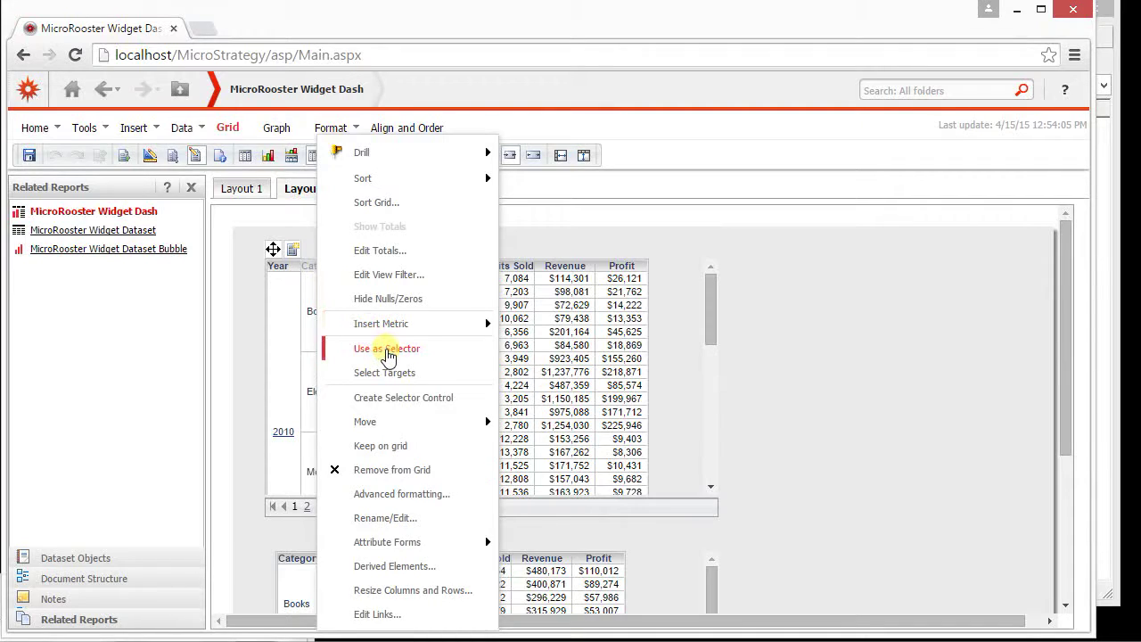
{"action": "left_click", "coordinate": [388, 350]}
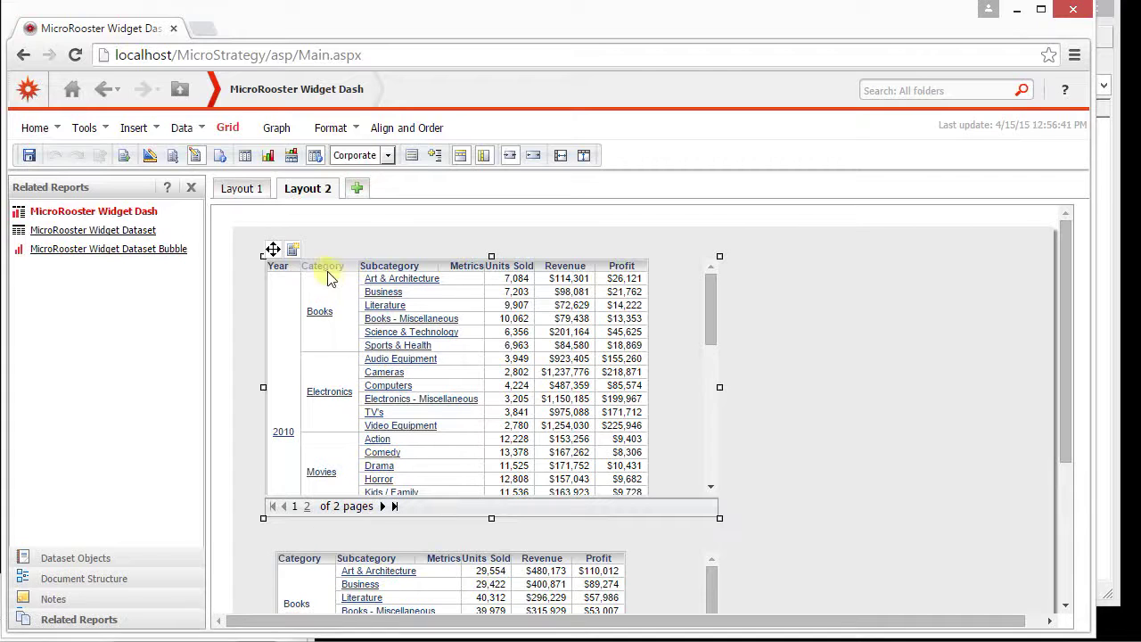
{"action": "left_click", "coordinate": [283, 541]}
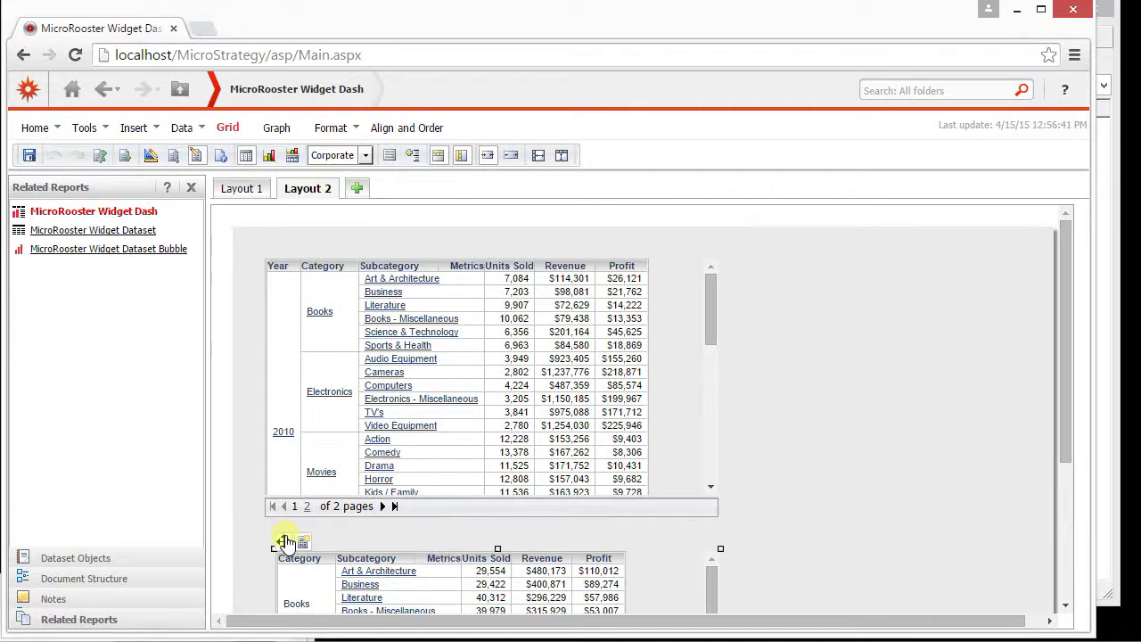
{"action": "right_click", "coordinate": [284, 541]}
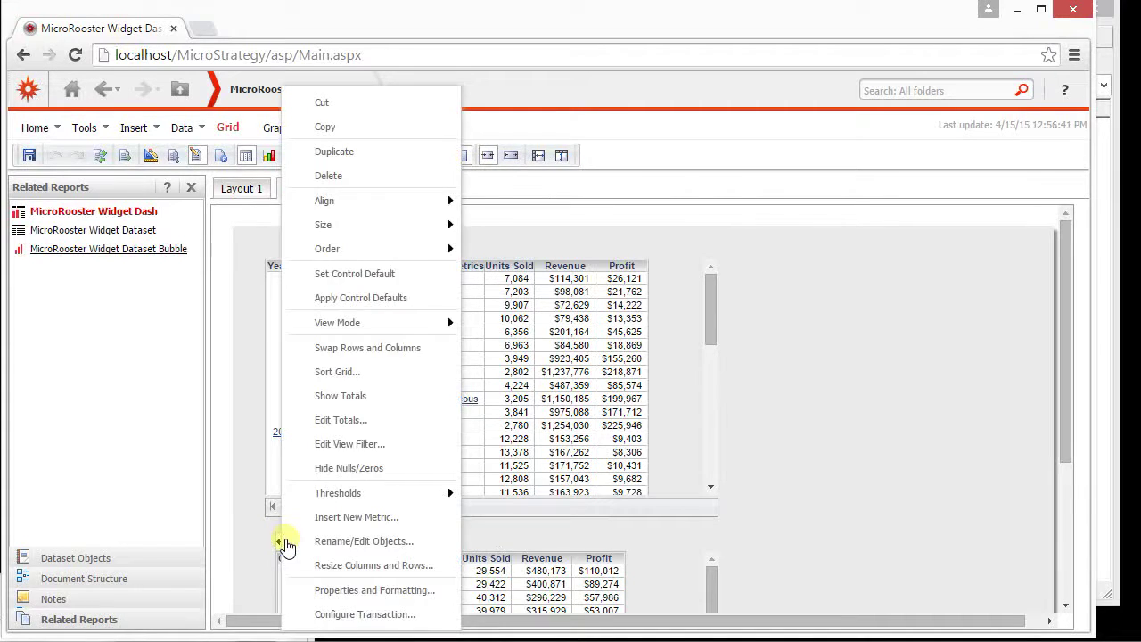
{"action": "left_click", "coordinate": [337, 590]}
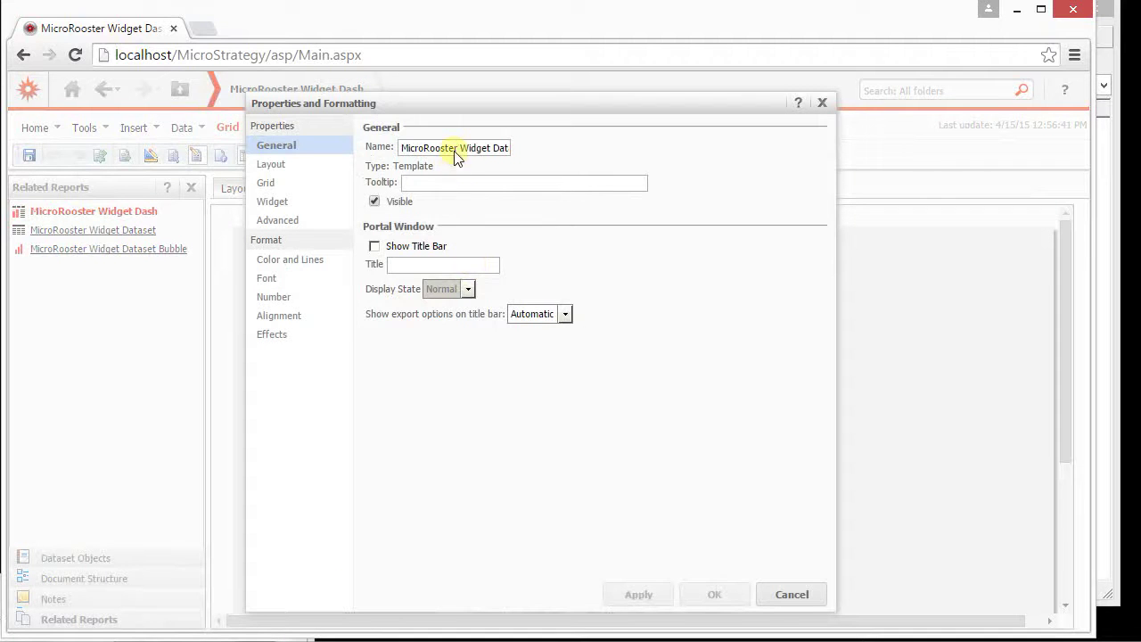
{"action": "left_click_drag", "start_coordinate": [454, 149], "coordinate": [591, 155]}
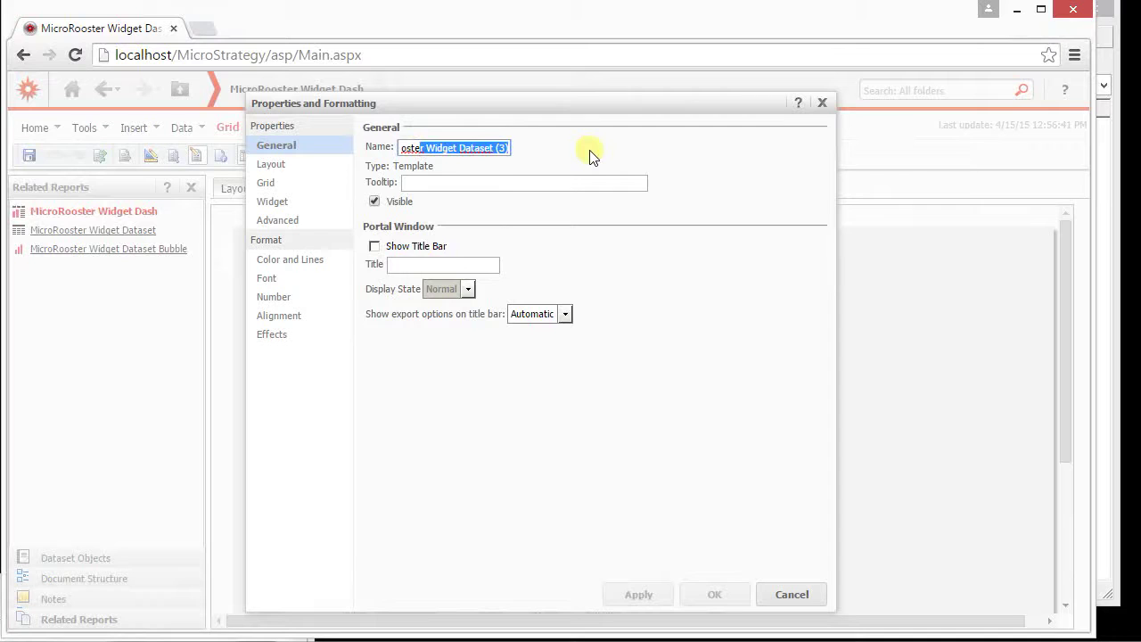
{"action": "key", "text": "BackSpace"}
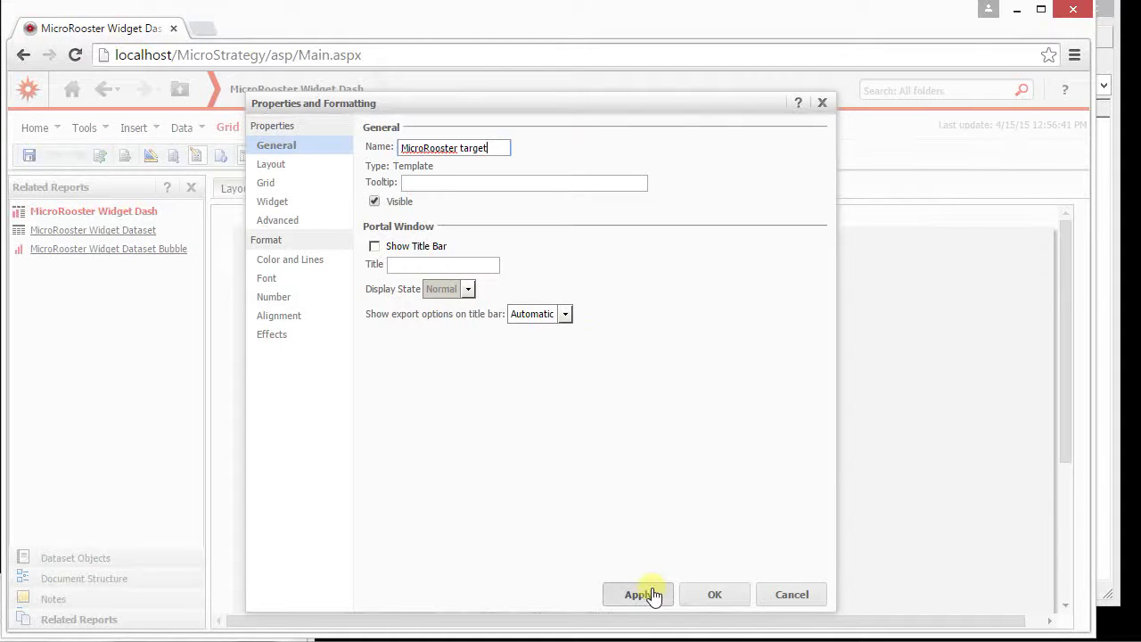
{"action": "left_click", "coordinate": [692, 594]}
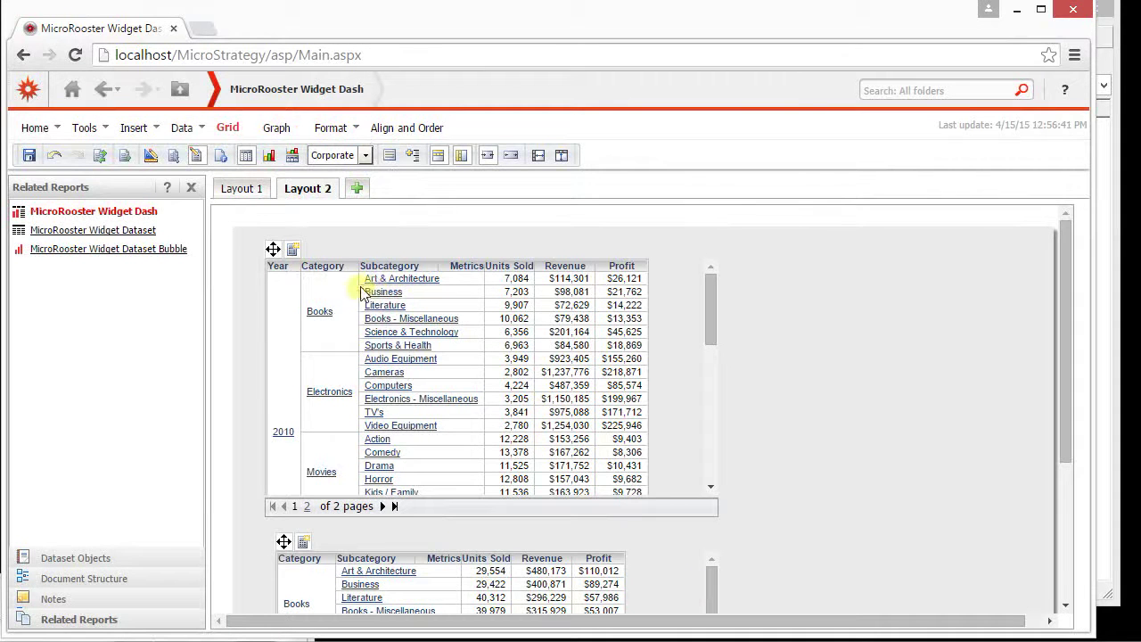
Step: Set the Category selector's target to the MicroRooster target grid, with Layout 2 targets maintained manually
{"action": "right_click", "coordinate": [332, 268]}
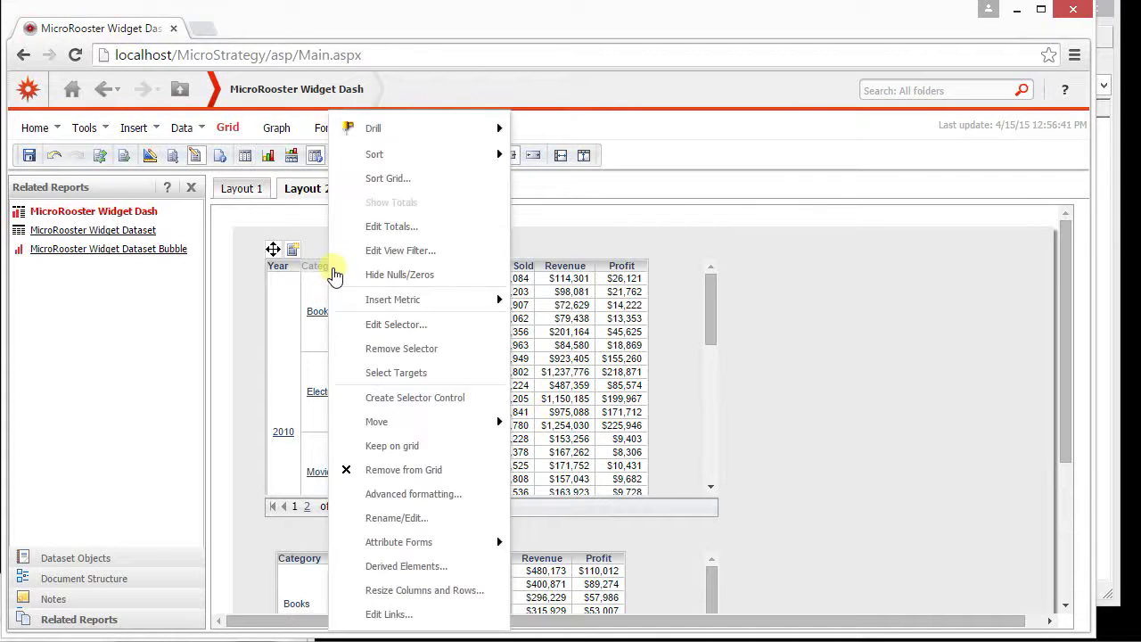
{"action": "left_click", "coordinate": [387, 325]}
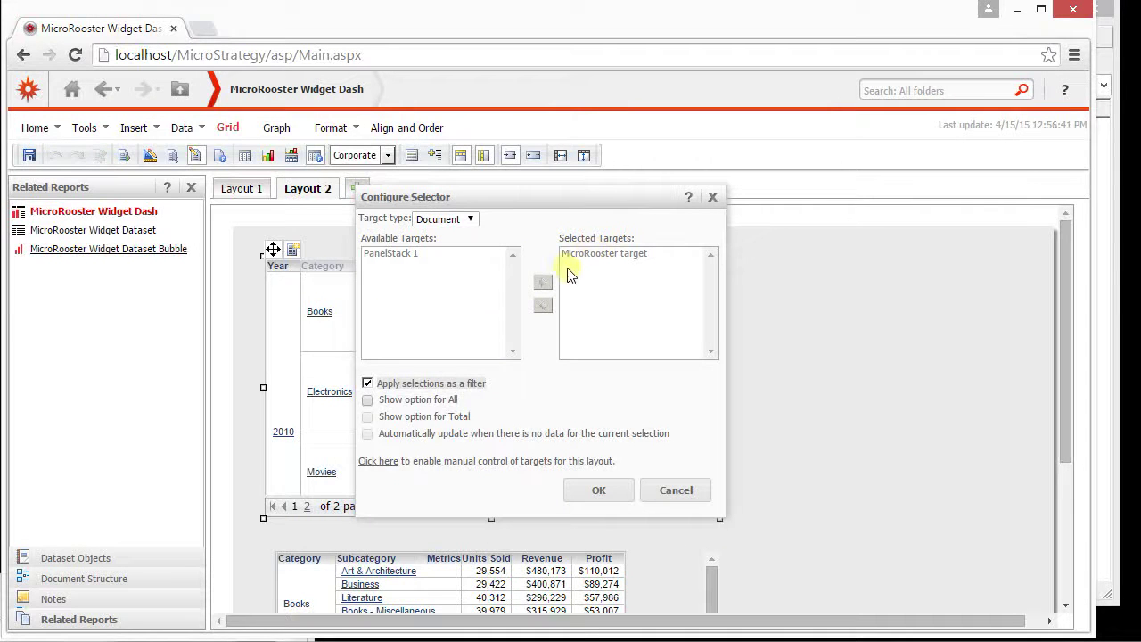
{"action": "left_click", "coordinate": [390, 465]}
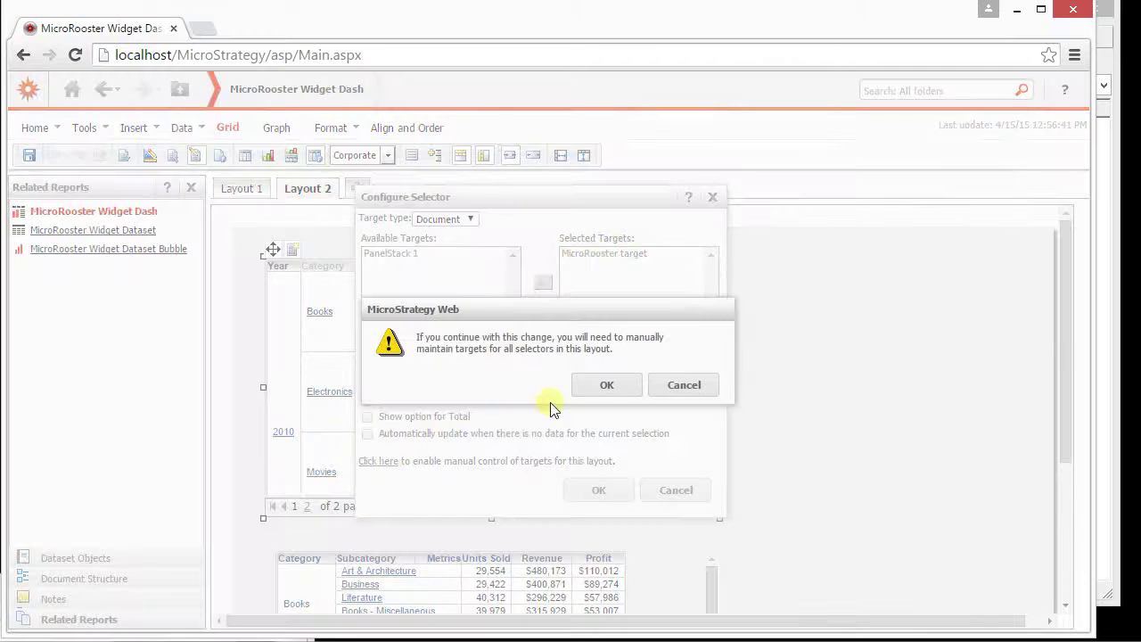
{"action": "left_click", "coordinate": [578, 385]}
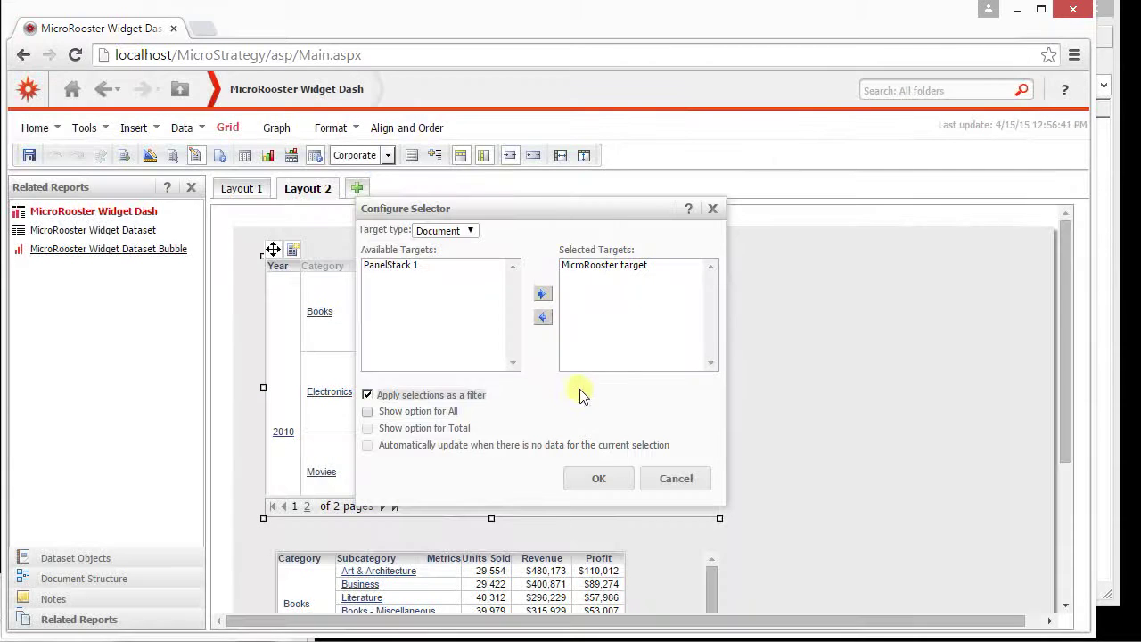
{"action": "left_click", "coordinate": [541, 319]}
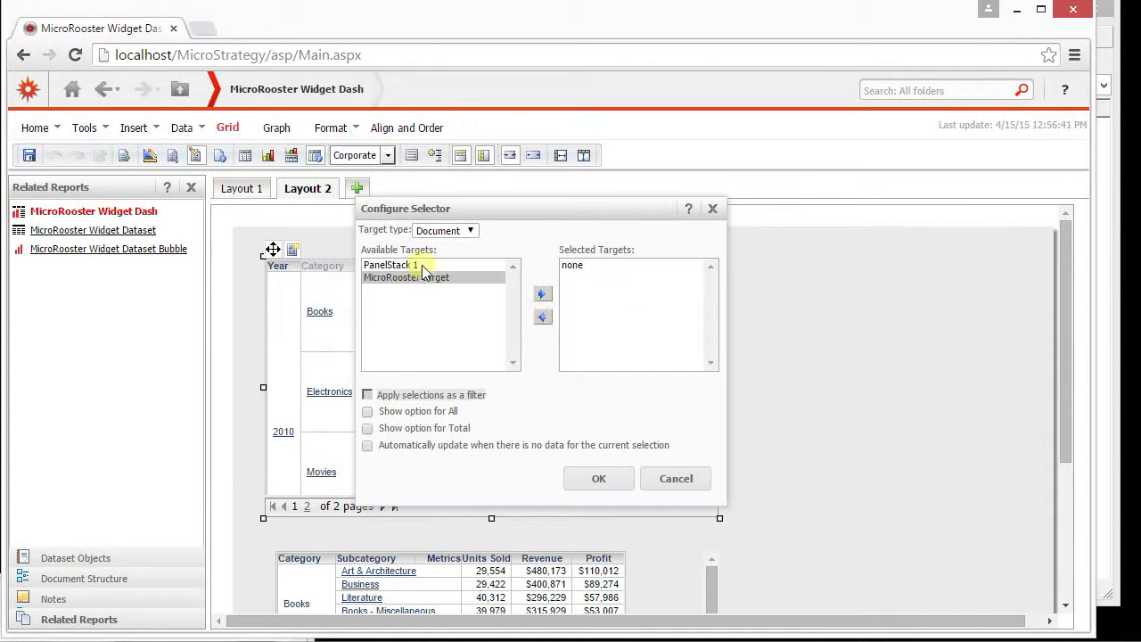
{"action": "left_click", "coordinate": [542, 295]}
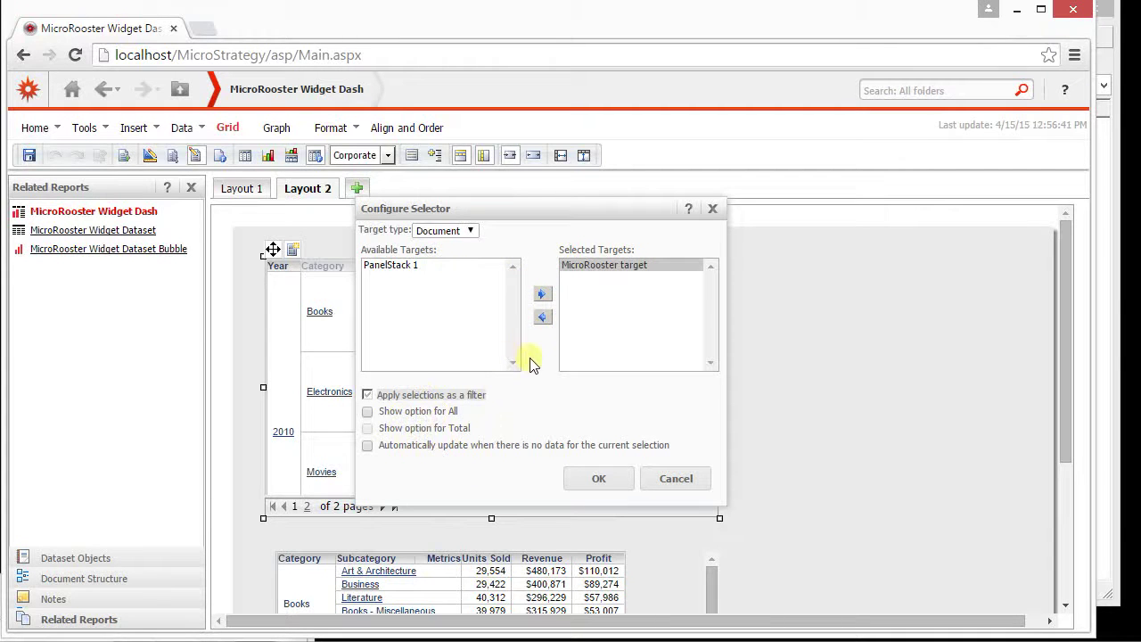
{"action": "left_click", "coordinate": [599, 478]}
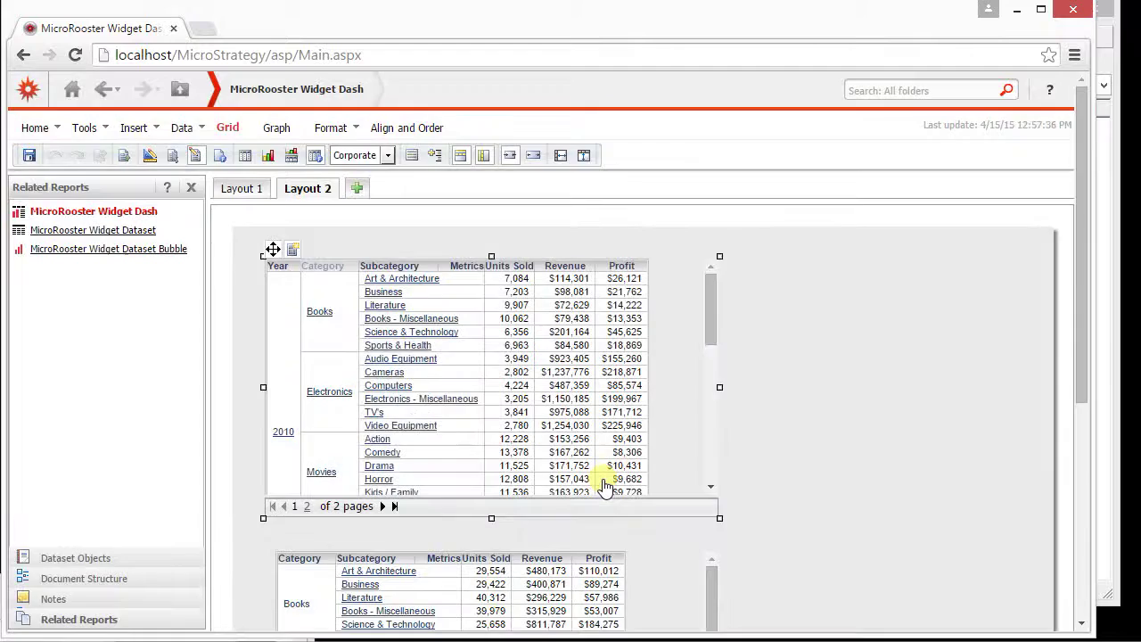
Step: In Presentation mode, filter the grid to Electronics and toggle the Electronics bubble's yearly trail
{"action": "left_click", "coordinate": [225, 156]}
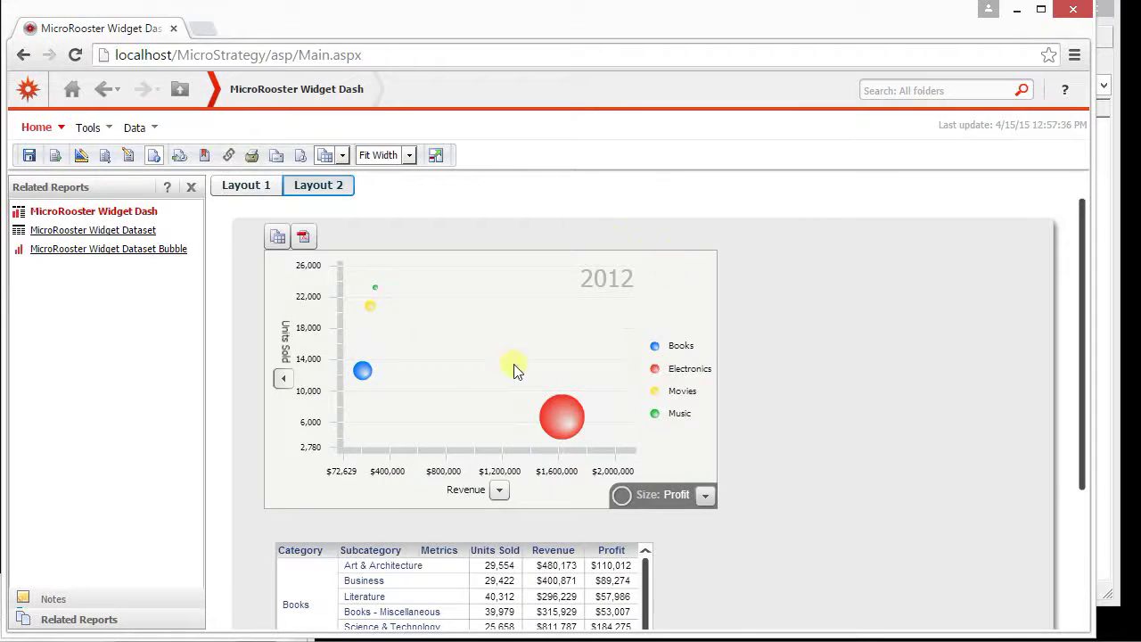
{"action": "left_click", "coordinate": [584, 417]}
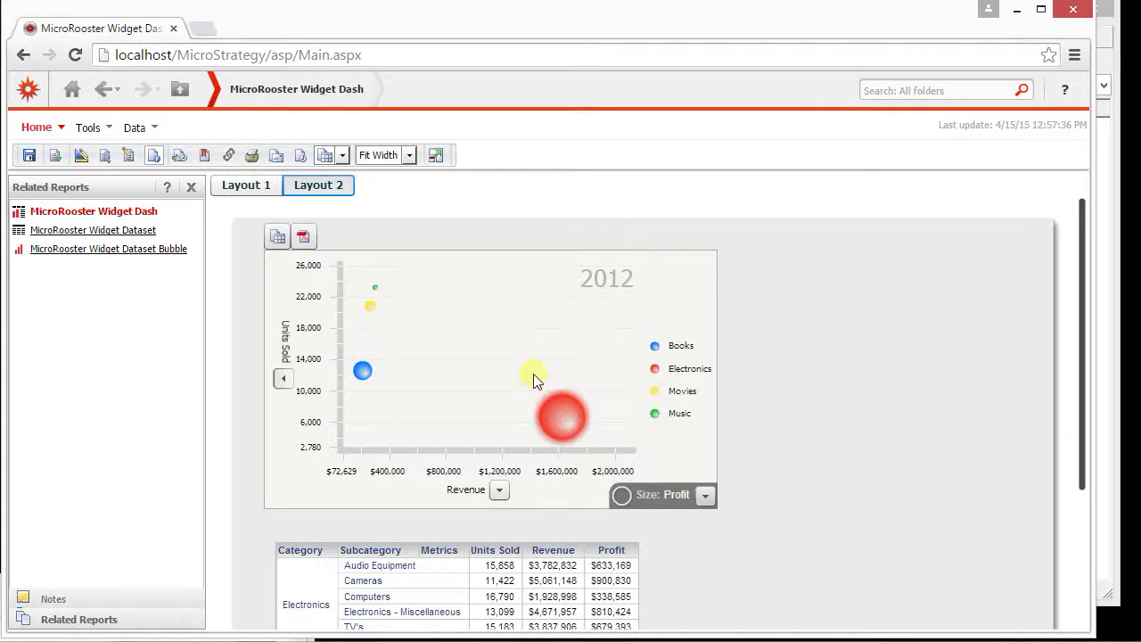
{"action": "mouse_move", "coordinate": [560, 414]}
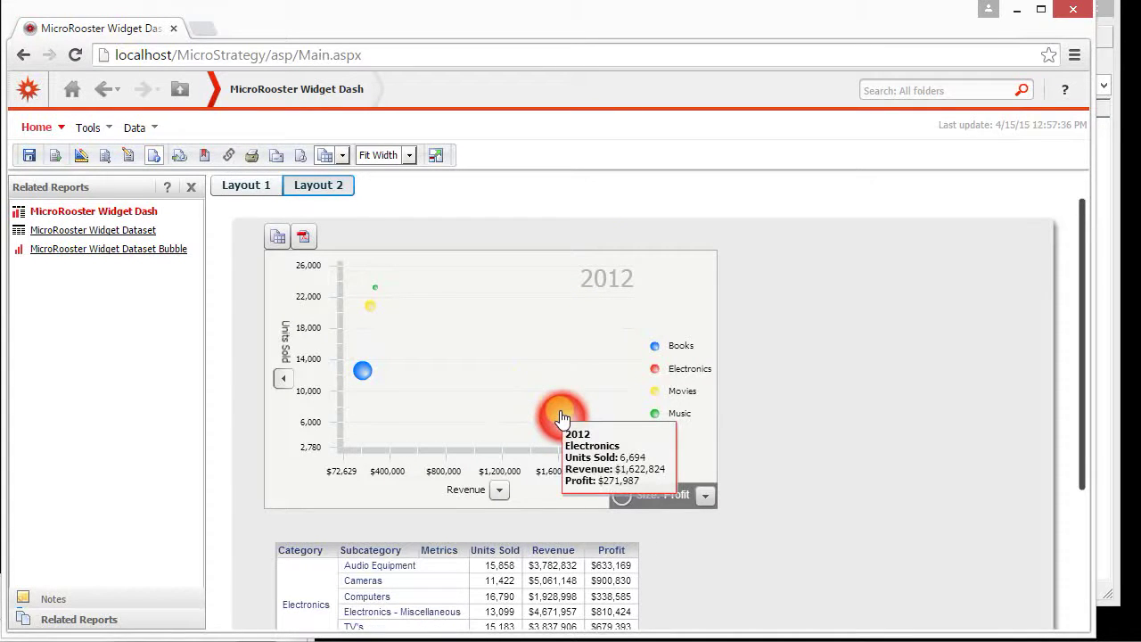
{"action": "left_click", "coordinate": [562, 417]}
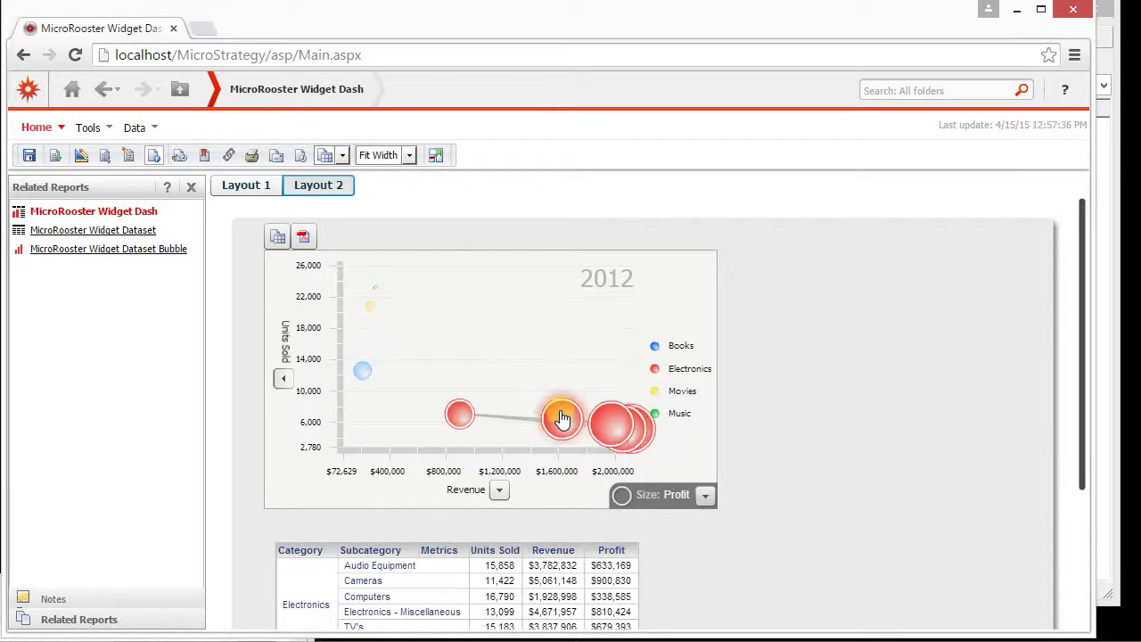
{"action": "mouse_move", "coordinate": [454, 416]}
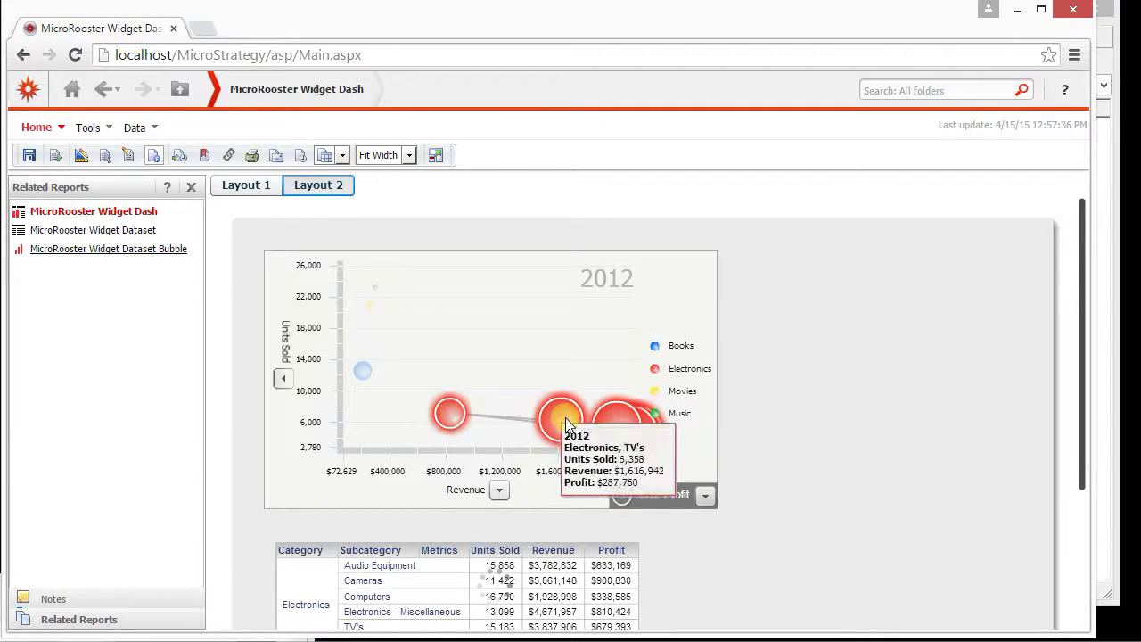
{"action": "left_click", "coordinate": [566, 423]}
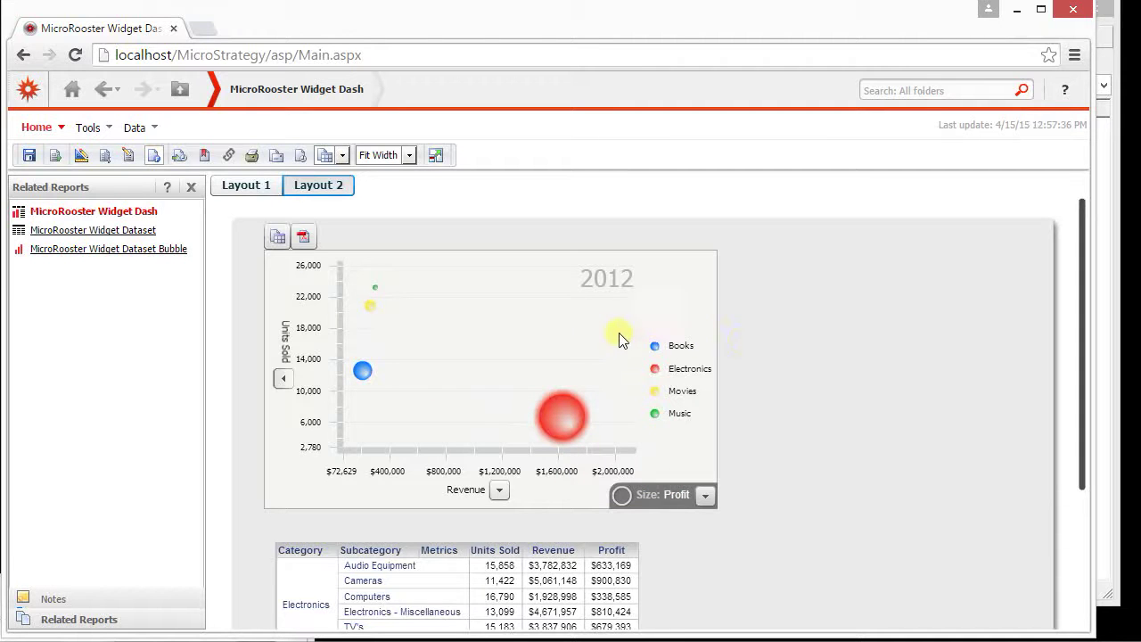
Step: Filter the grid to Books, Movies, Music, then Electronics subcategories via their bubbles
{"action": "left_click", "coordinate": [366, 372]}
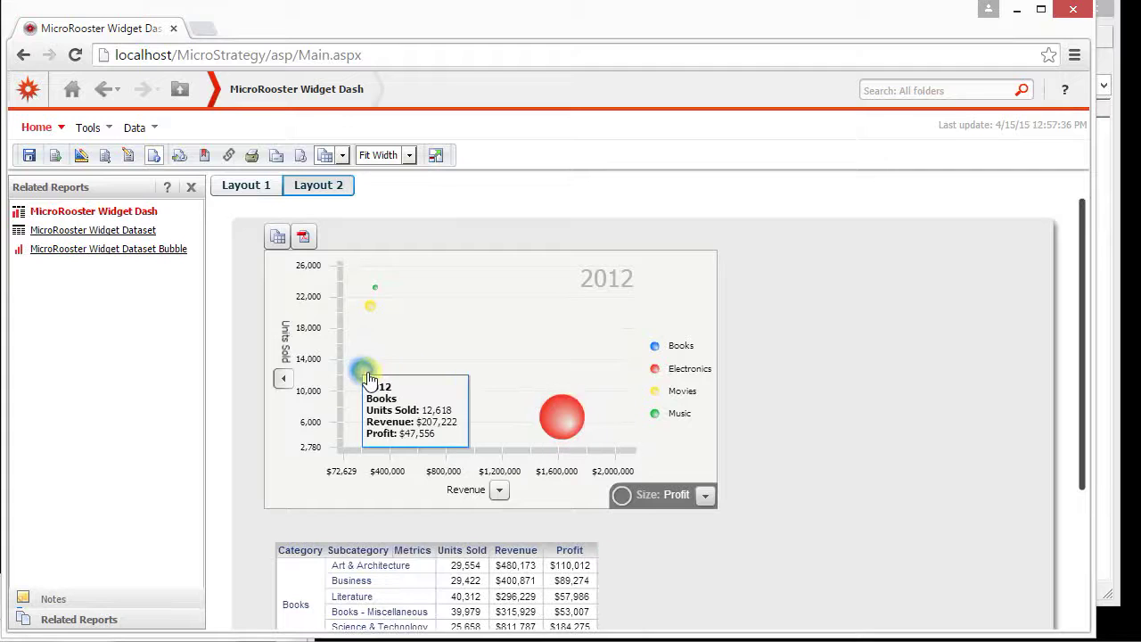
{"action": "left_click", "coordinate": [372, 303]}
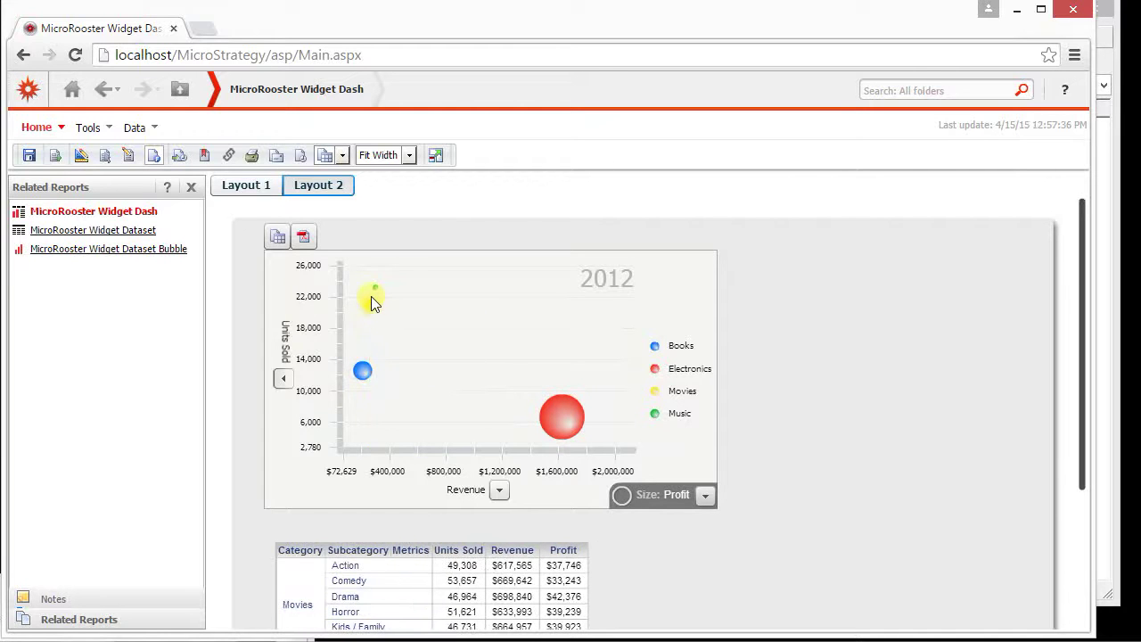
{"action": "left_click", "coordinate": [375, 288]}
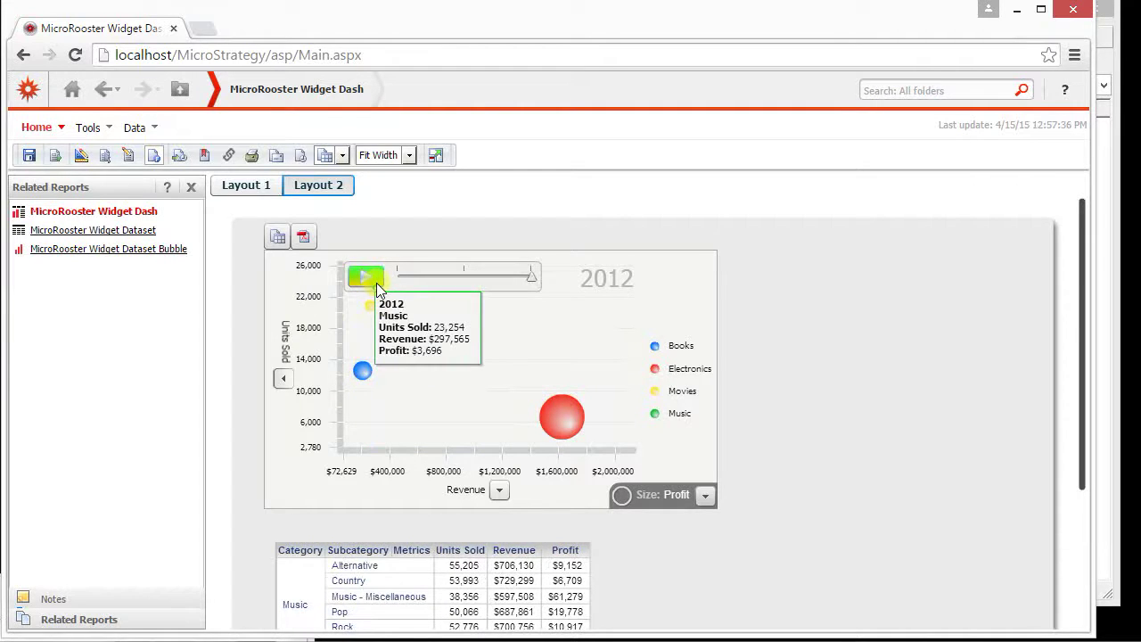
{"action": "left_click", "coordinate": [558, 412]}
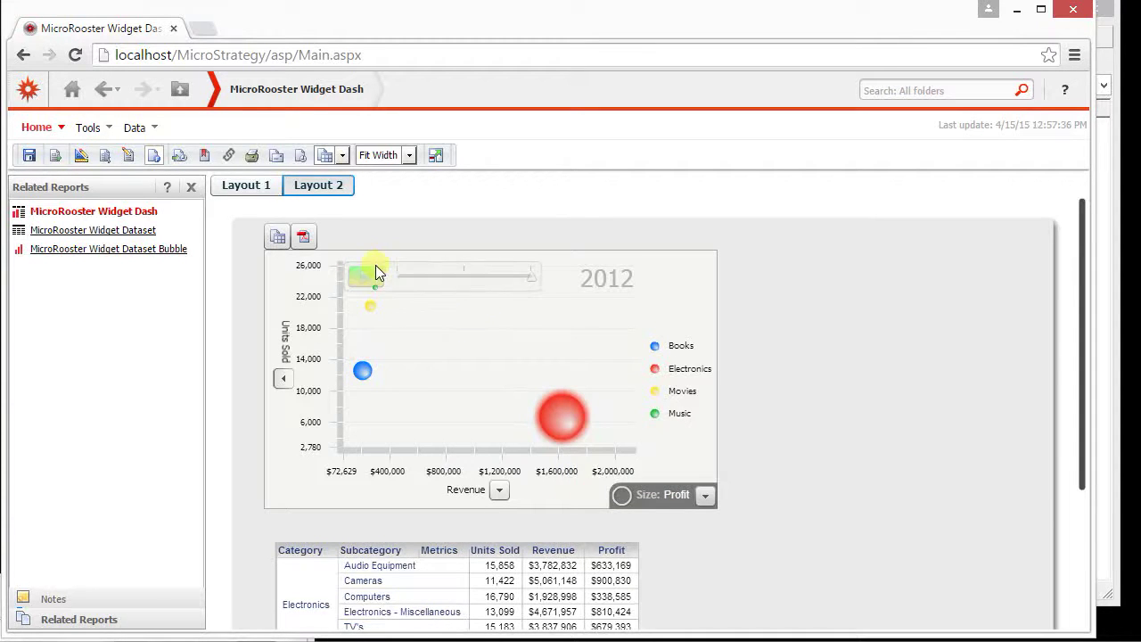
Step: Play the yearly animation, then filter the grid to Movies, Books and back to Electronics
{"action": "left_click", "coordinate": [367, 276]}
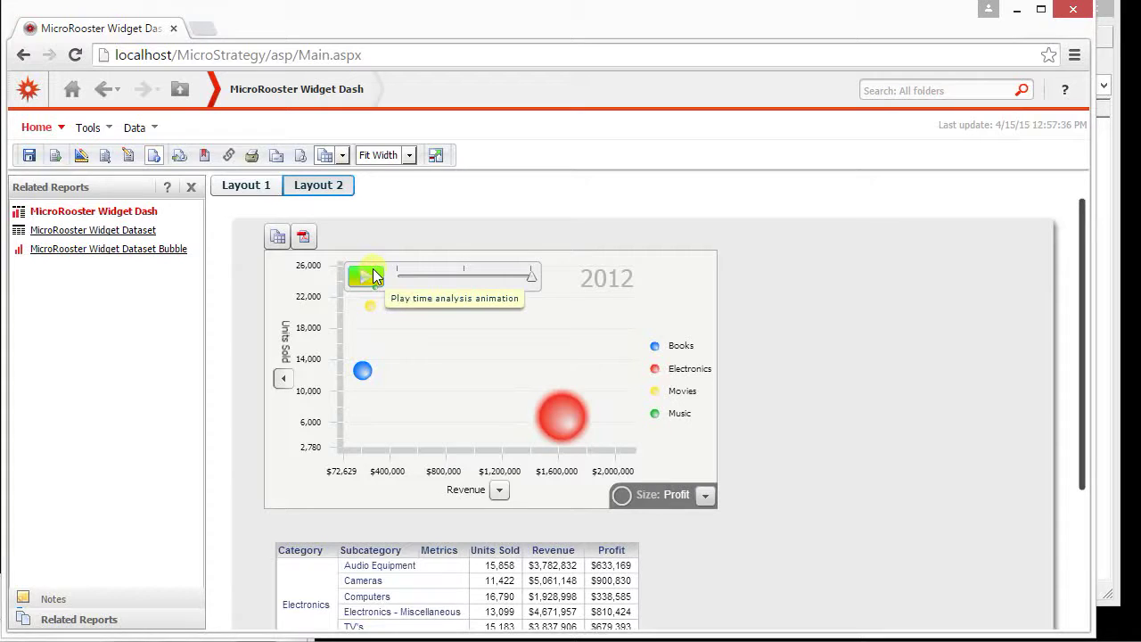
{"action": "left_click", "coordinate": [370, 306]}
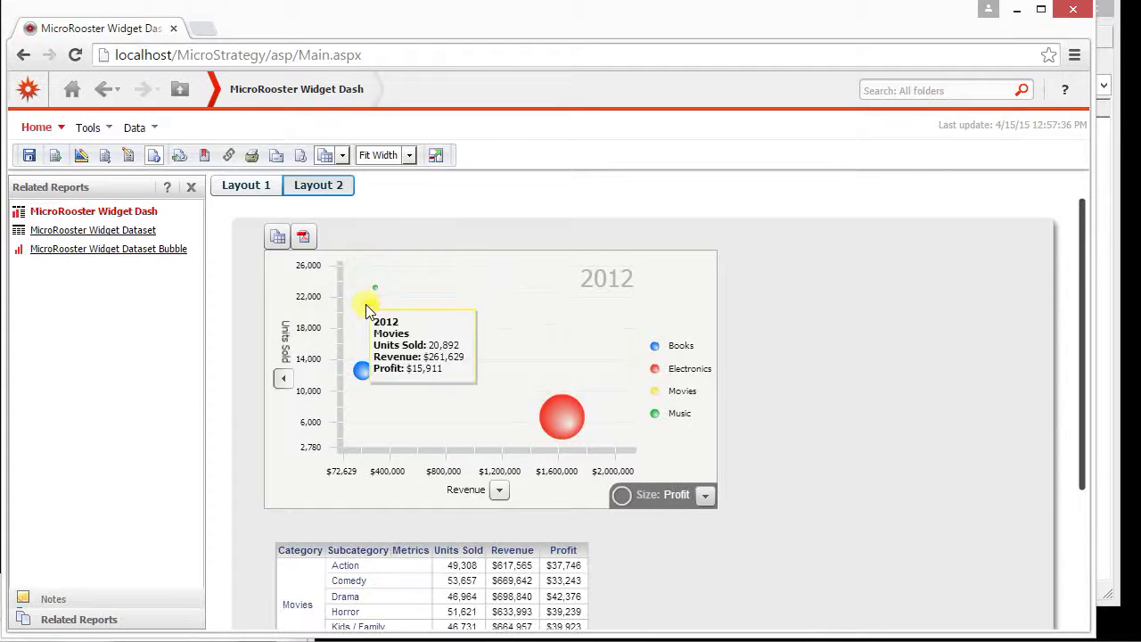
{"action": "left_click", "coordinate": [364, 370]}
{"action": "left_click", "coordinate": [571, 418]}
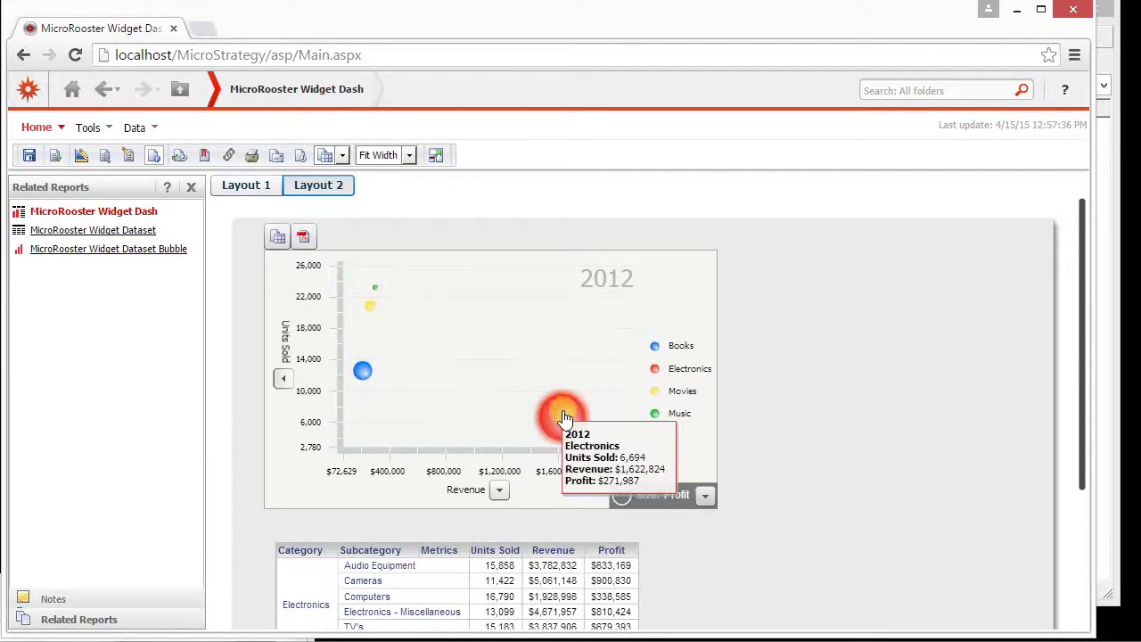
Step: In the widget's Selectors > Scatter Mode options, enable 'Scatter plot mode only' with bubble radius 30
{"action": "right_click", "coordinate": [488, 378]}
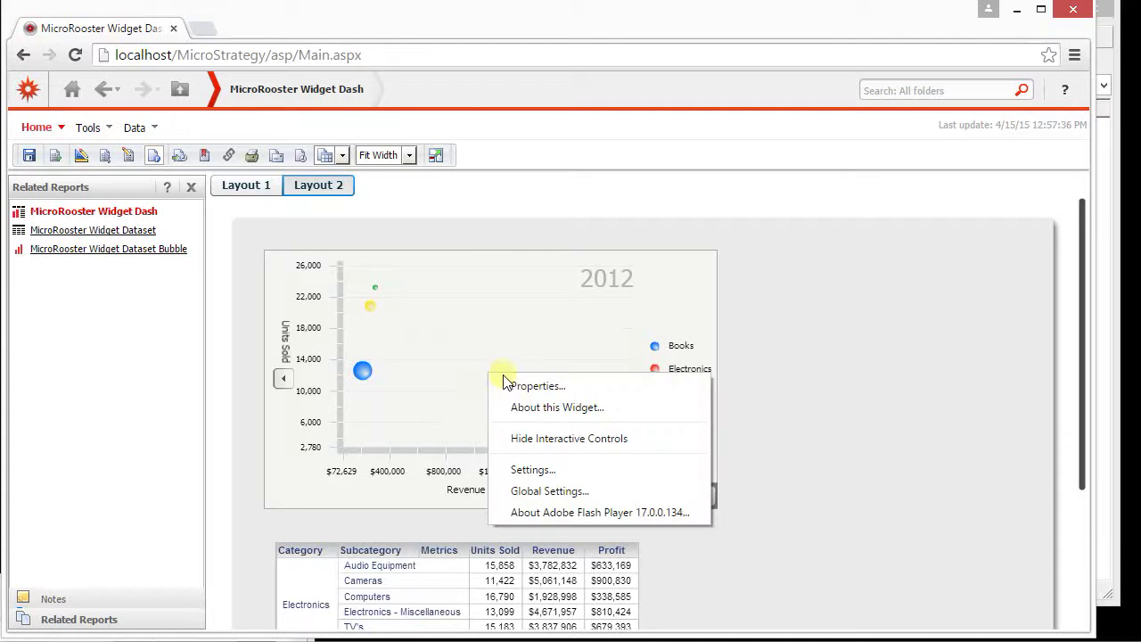
{"action": "left_click", "coordinate": [512, 387]}
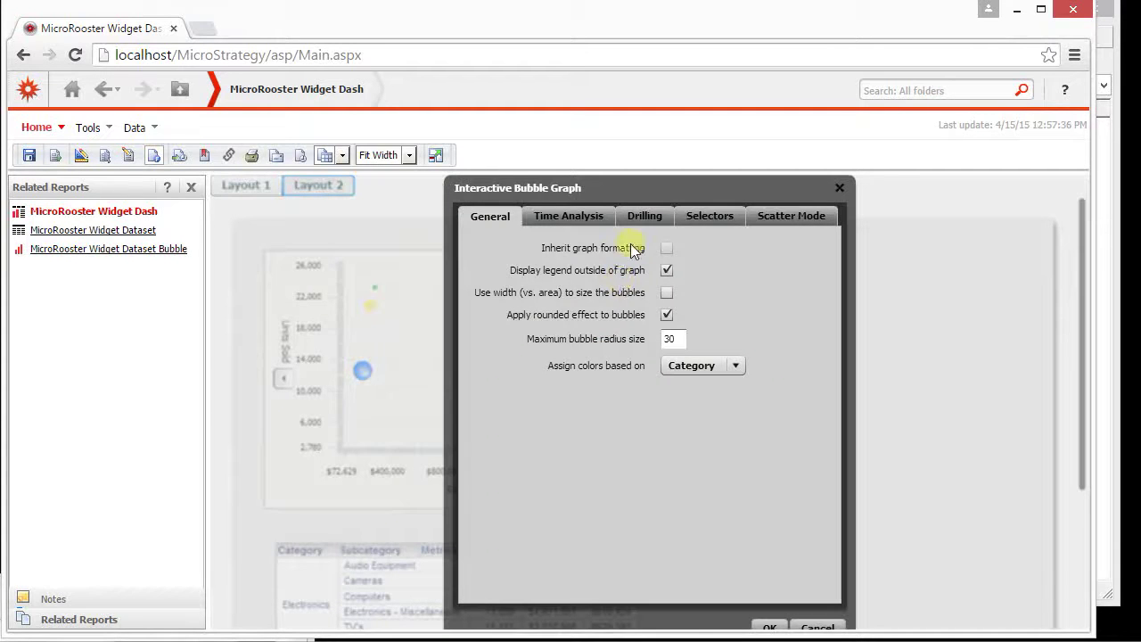
{"action": "left_click", "coordinate": [692, 219]}
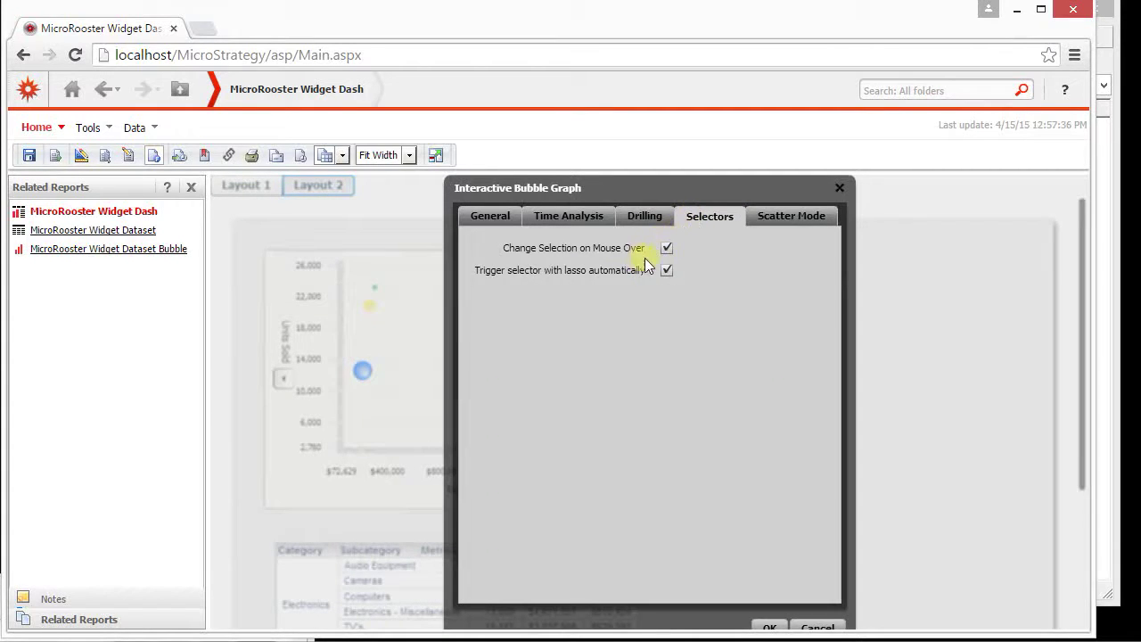
{"action": "left_click", "coordinate": [791, 216]}
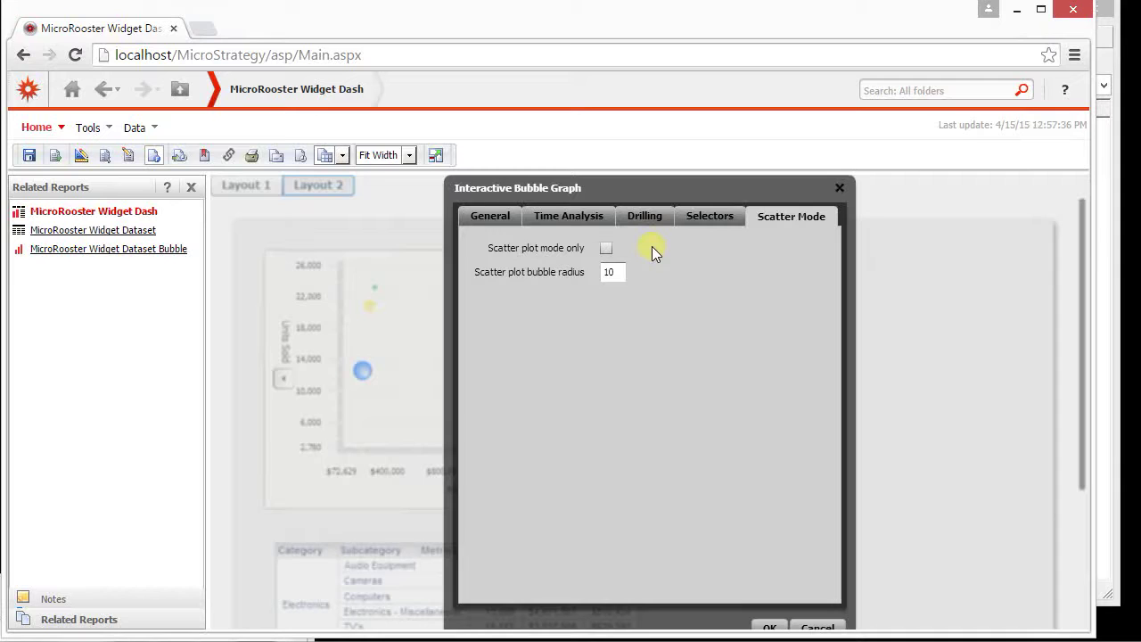
{"action": "left_click", "coordinate": [606, 248]}
{"action": "left_click", "coordinate": [609, 271]}
Step: Apply scatter mode, filter the grid by the Music bubble, replay the animation, and reopen widget properties
{"action": "left_click", "coordinate": [769, 626]}
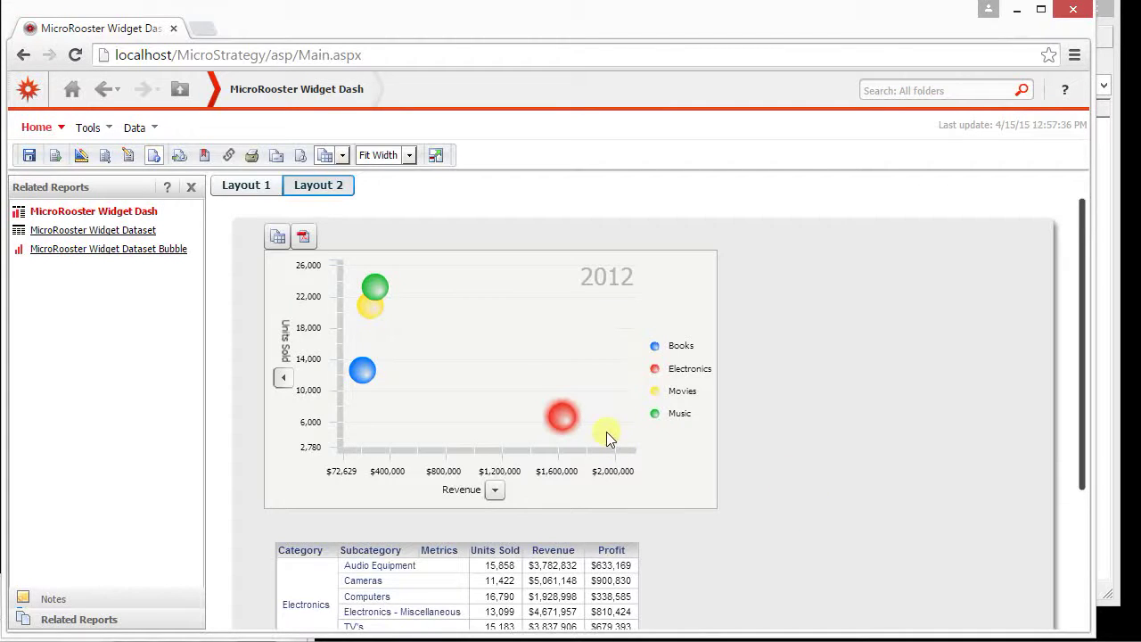
{"action": "left_click", "coordinate": [385, 282]}
{"action": "left_click", "coordinate": [365, 278]}
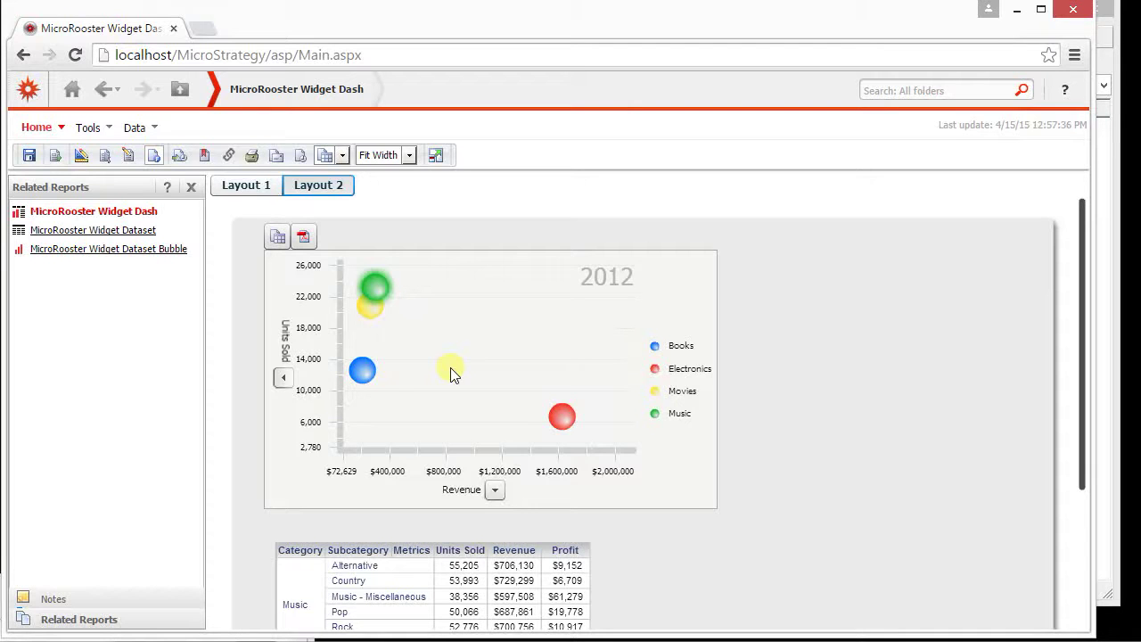
{"action": "right_click", "coordinate": [638, 307]}
{"action": "left_click", "coordinate": [667, 318]}
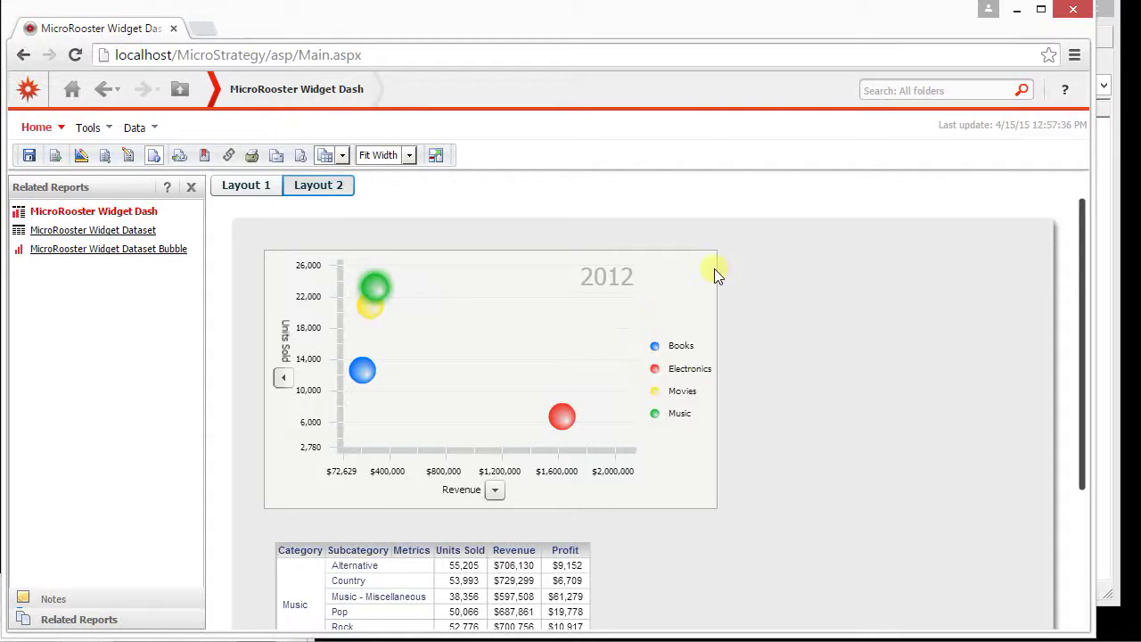
Step: Uncheck 'Scatter plot mode only' and apply, restoring Profit-sized bubbles
{"action": "left_click", "coordinate": [606, 248]}
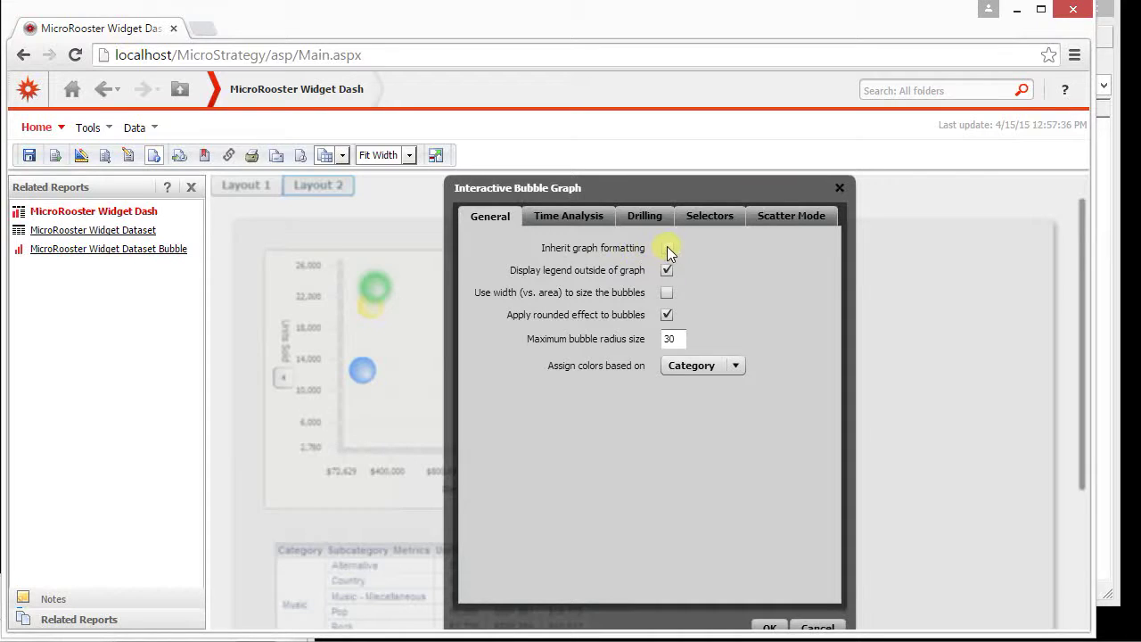
{"action": "left_click", "coordinate": [778, 627]}
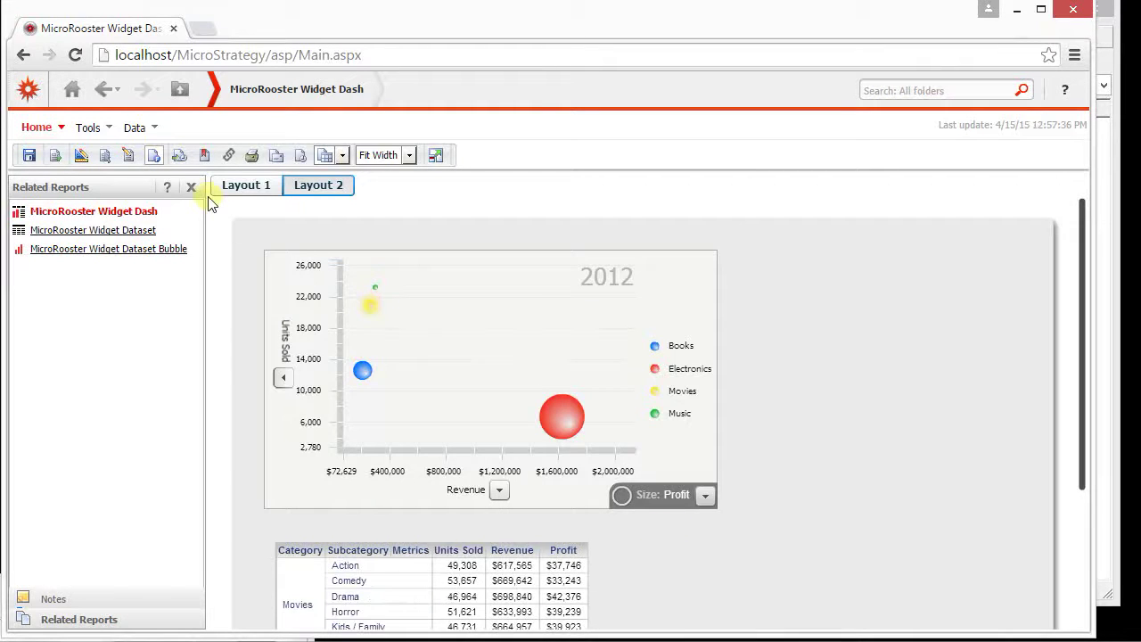
Step: In design mode, switch the grid control to Graph View showing Units Sold, Revenue bars and a Profit line
{"action": "left_click", "coordinate": [130, 157]}
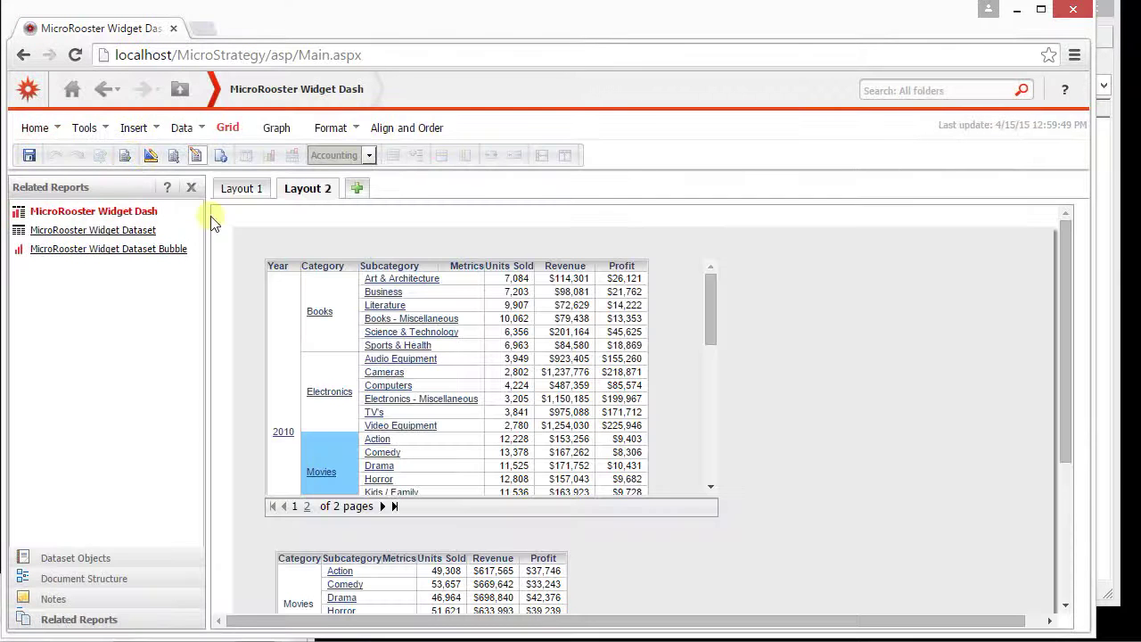
{"action": "left_click", "coordinate": [275, 250]}
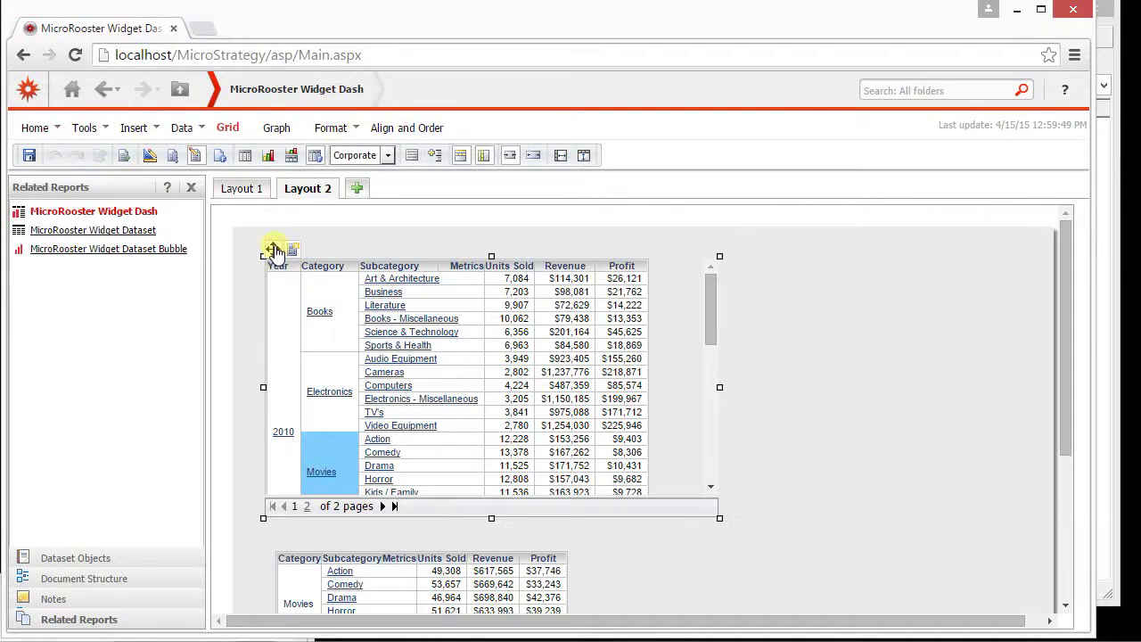
{"action": "right_click", "coordinate": [275, 249]}
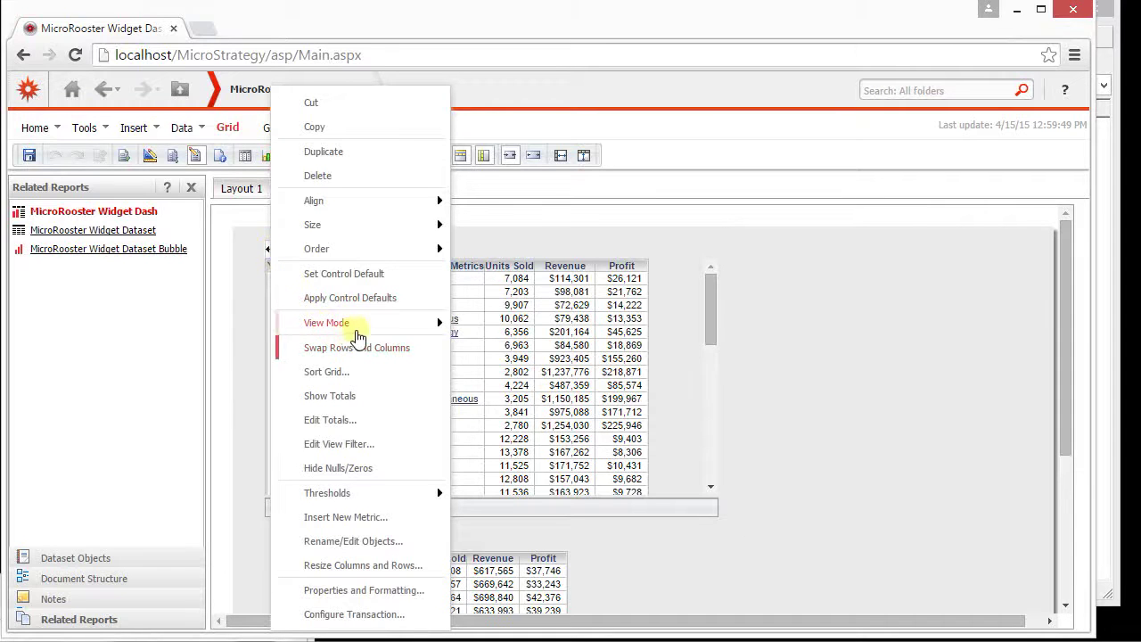
{"action": "mouse_move", "coordinate": [401, 326]}
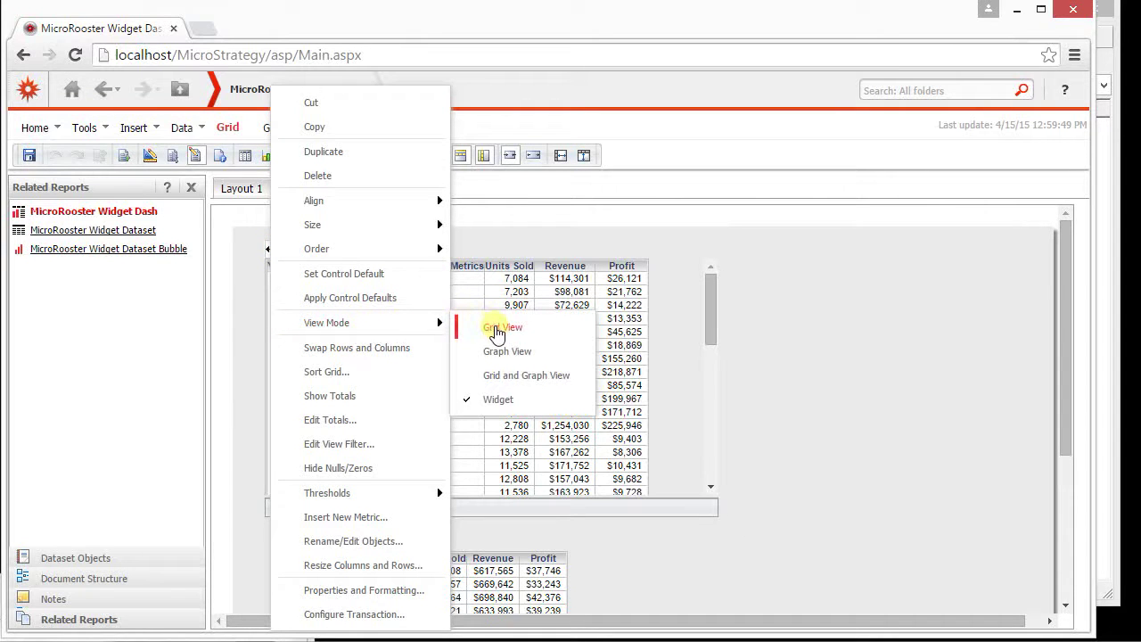
{"action": "left_click", "coordinate": [502, 352]}
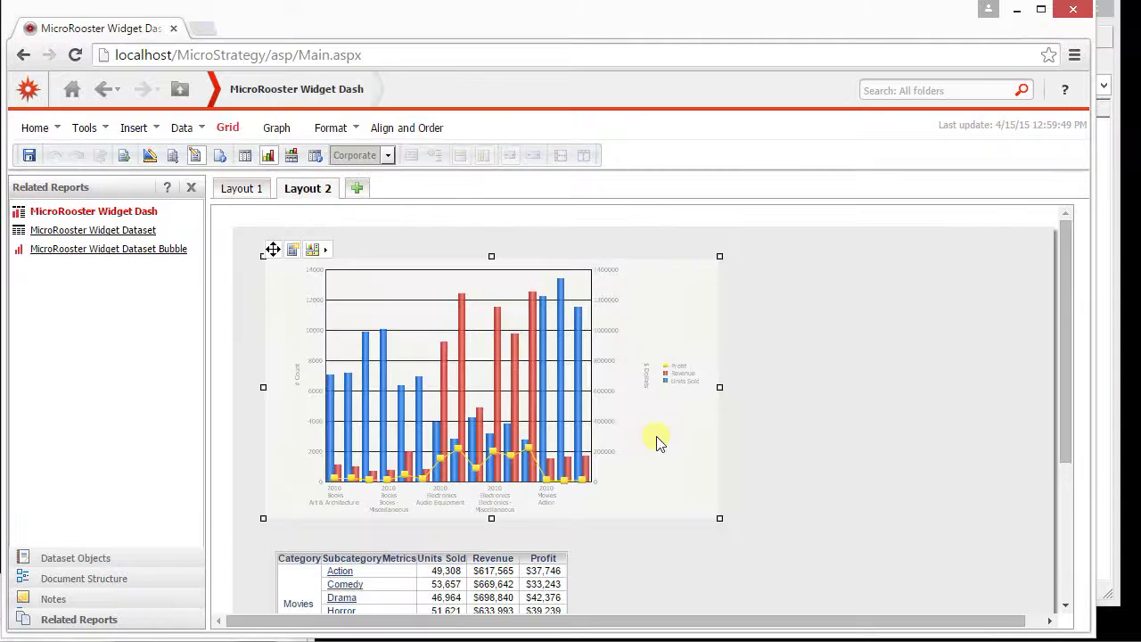
{"action": "right_click", "coordinate": [657, 440]}
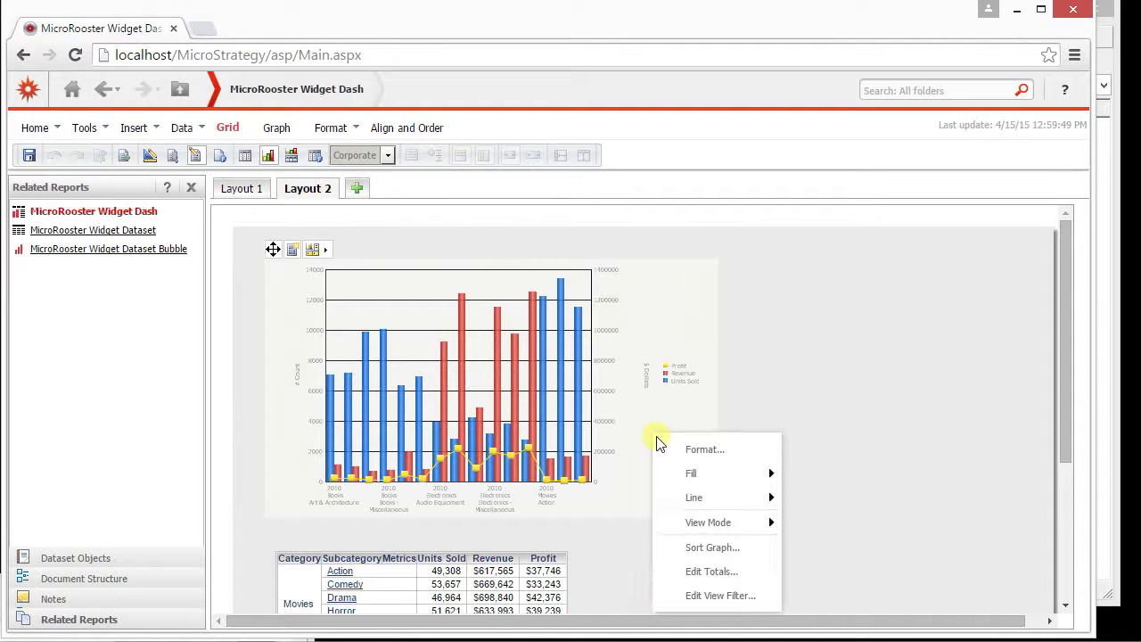
Step: Fill the graph background with lavender and apply it
{"action": "left_click", "coordinate": [689, 452]}
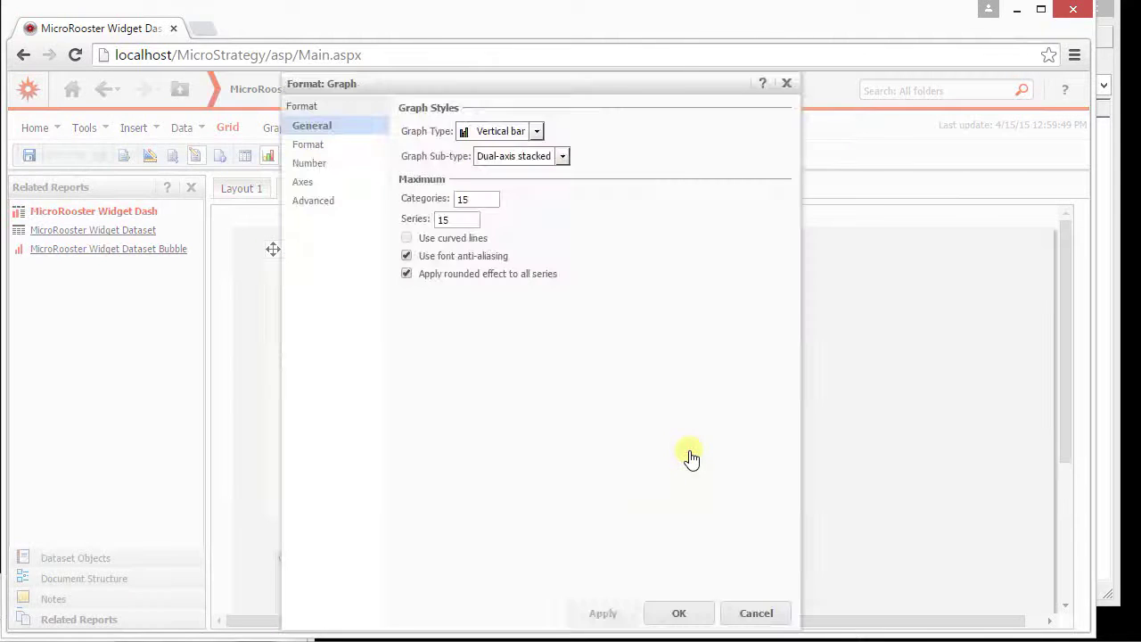
{"action": "left_click", "coordinate": [308, 144]}
{"action": "left_click", "coordinate": [514, 111]}
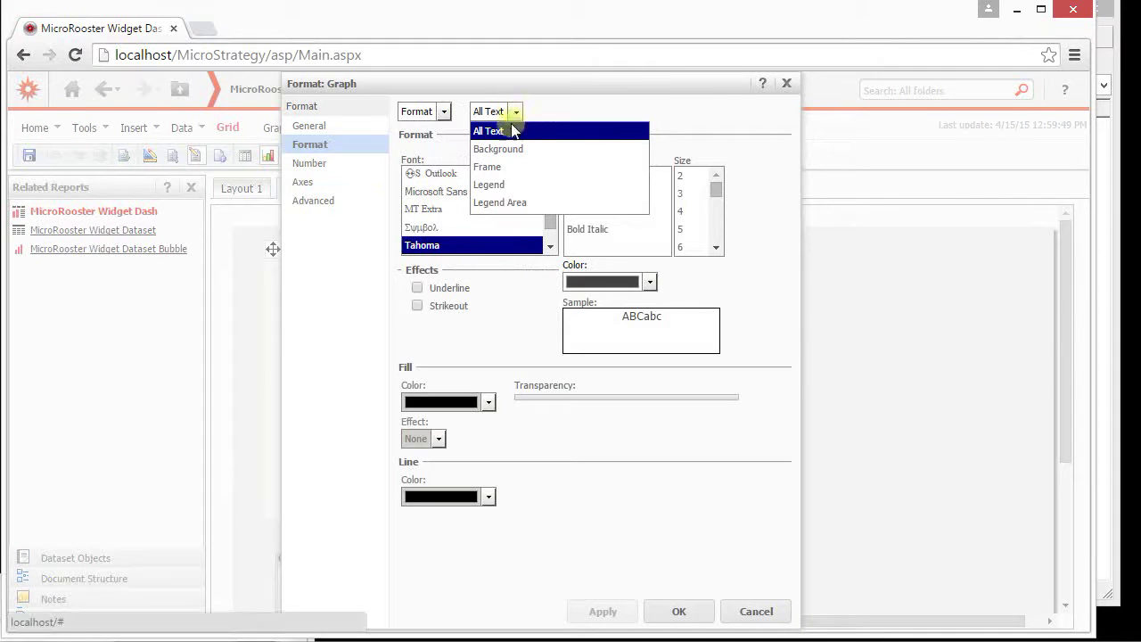
{"action": "left_click", "coordinate": [510, 148]}
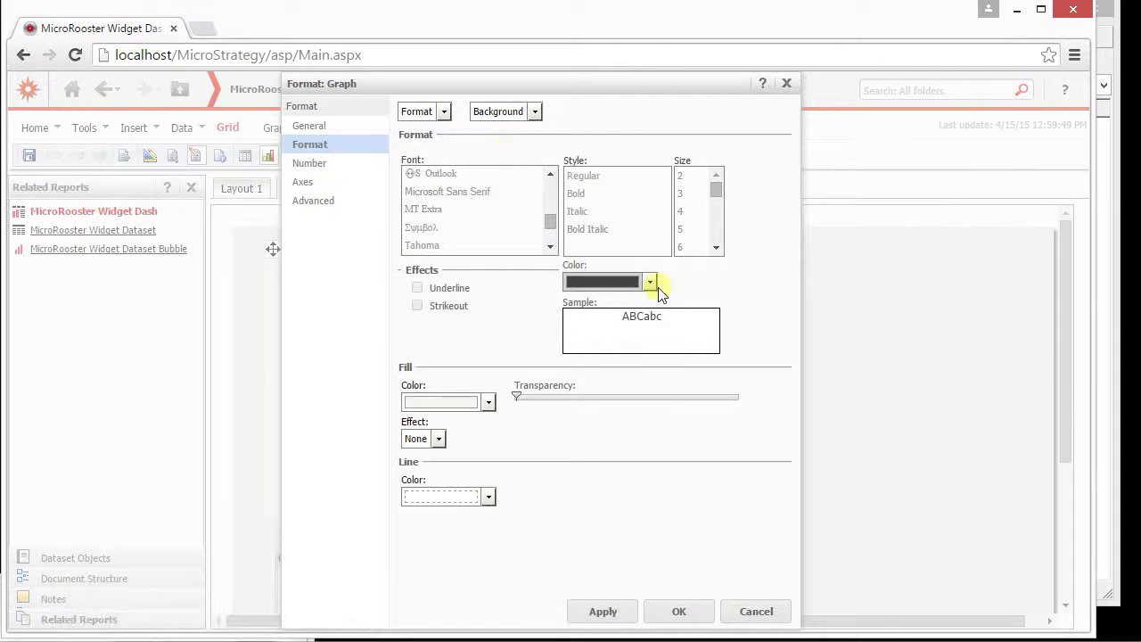
{"action": "left_click", "coordinate": [488, 402]}
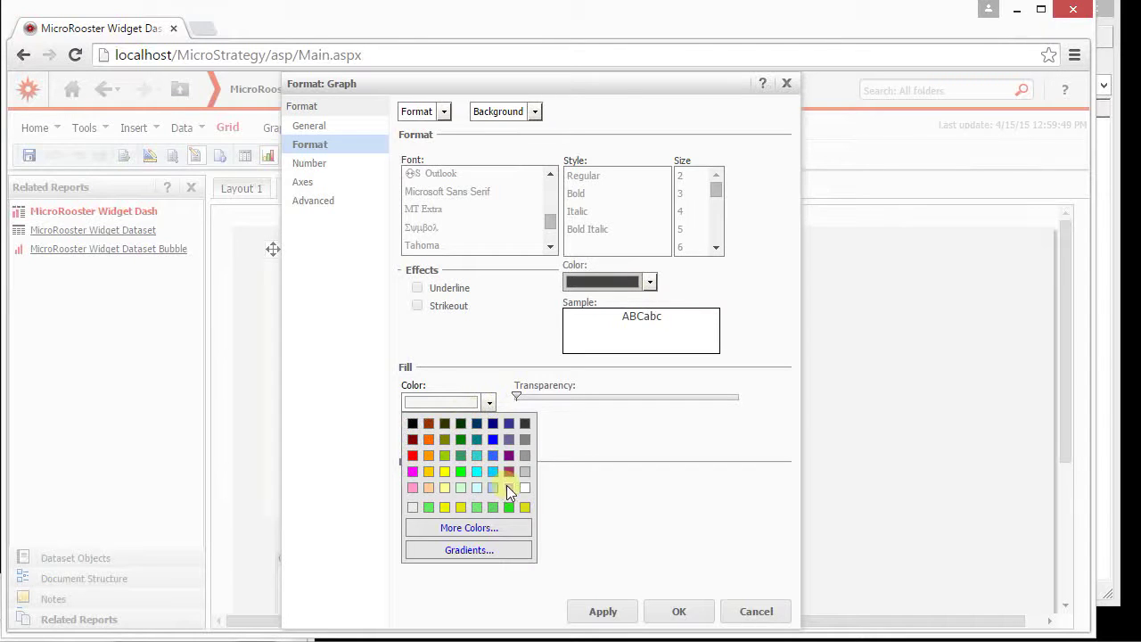
{"action": "left_click", "coordinate": [505, 487]}
{"action": "left_click", "coordinate": [495, 112]}
{"action": "left_click", "coordinate": [476, 105]}
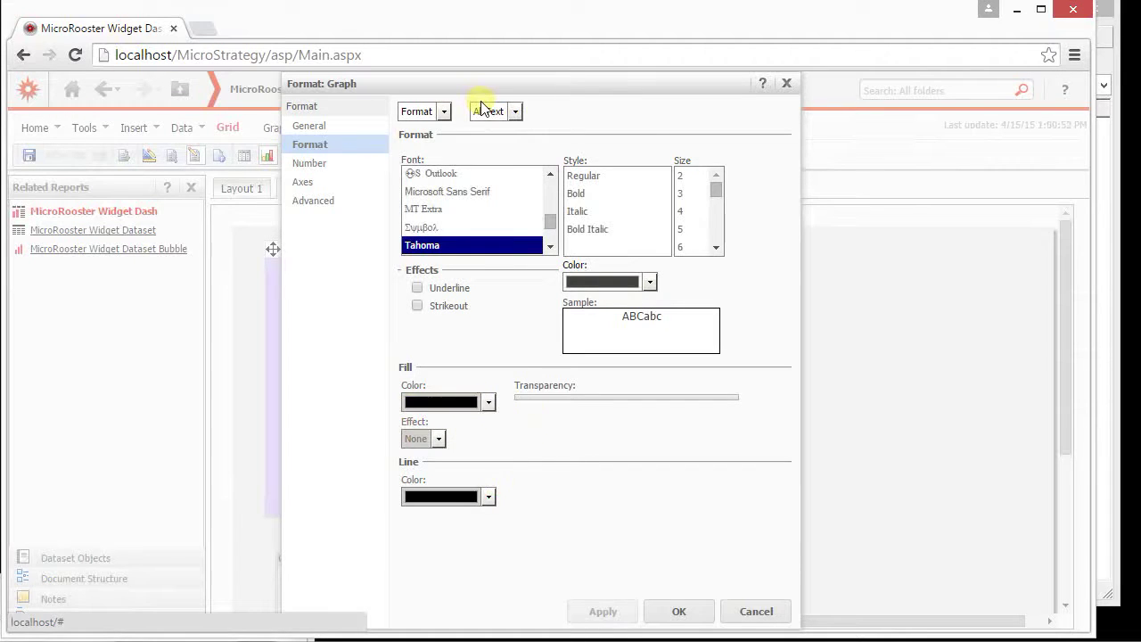
Step: Fill the graph frame with cyan and confirm the new colours
{"action": "left_click", "coordinate": [491, 111]}
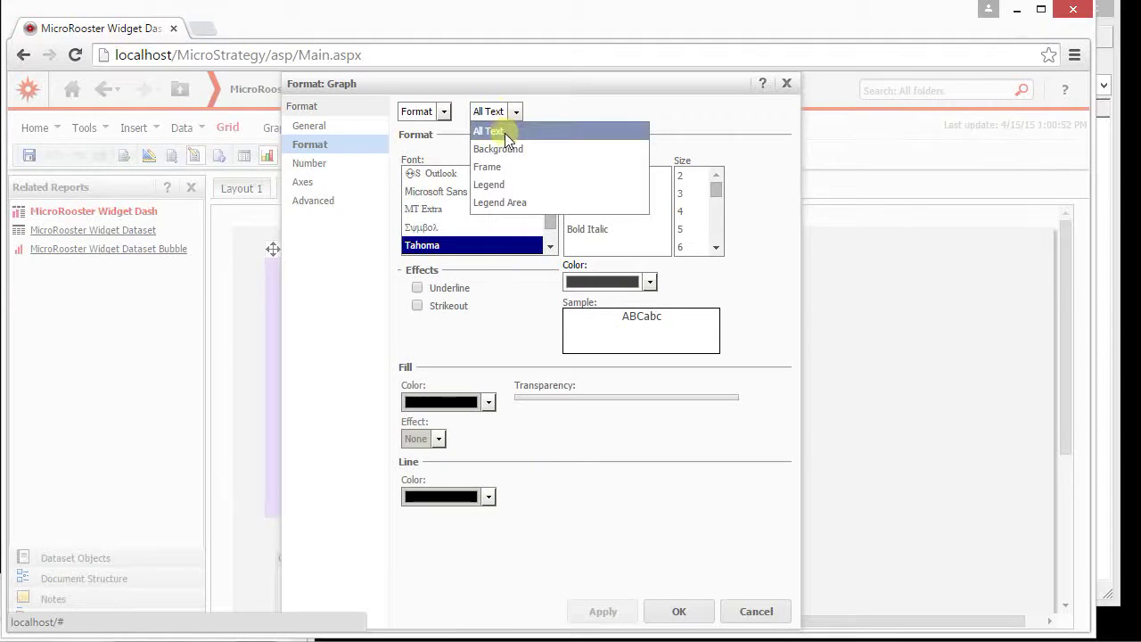
{"action": "left_click", "coordinate": [499, 167]}
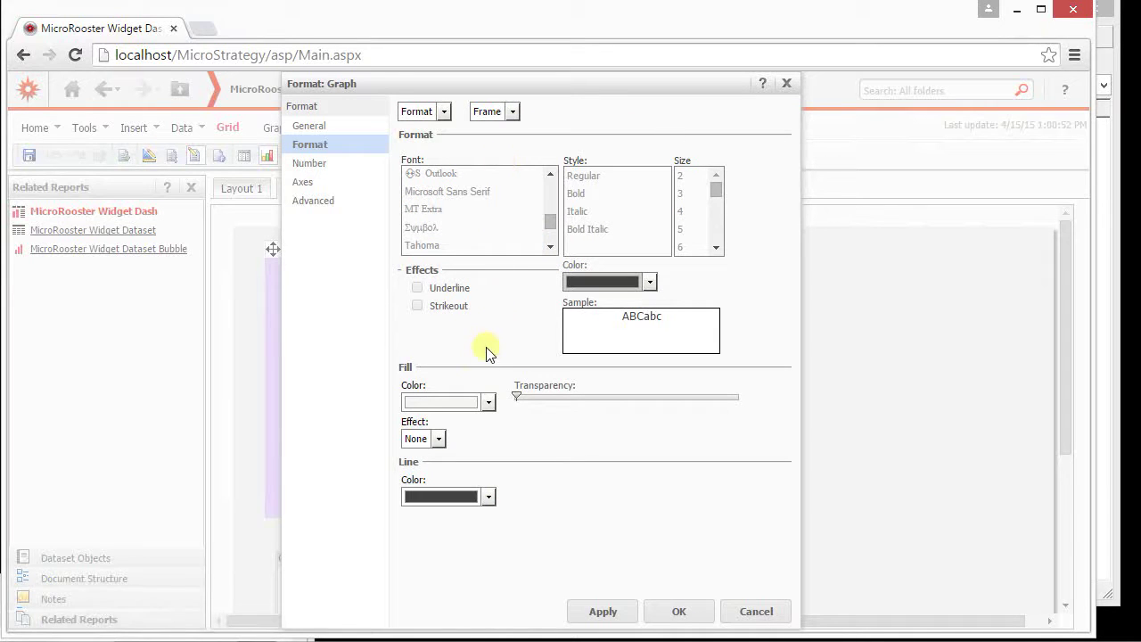
{"action": "left_click", "coordinate": [489, 402]}
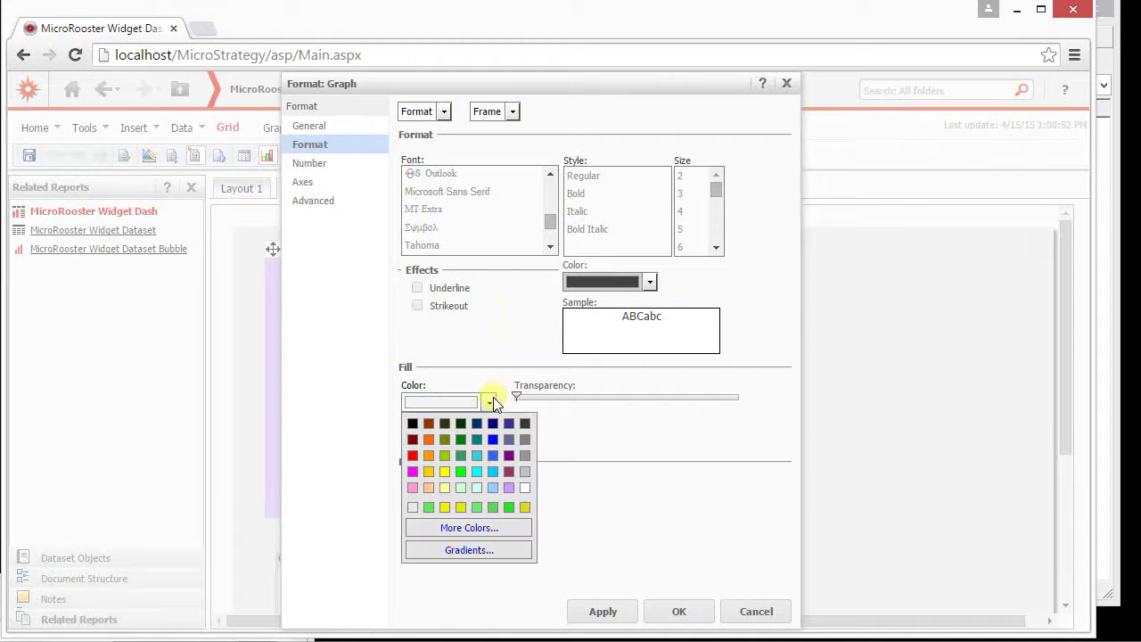
{"action": "left_click", "coordinate": [477, 472]}
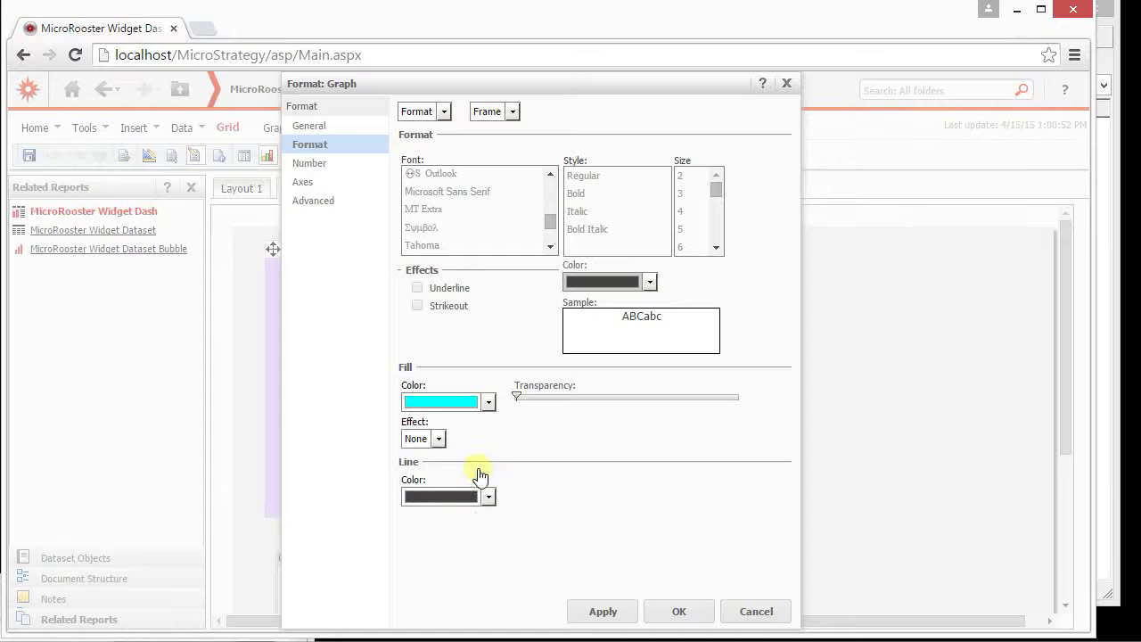
{"action": "left_click", "coordinate": [675, 612]}
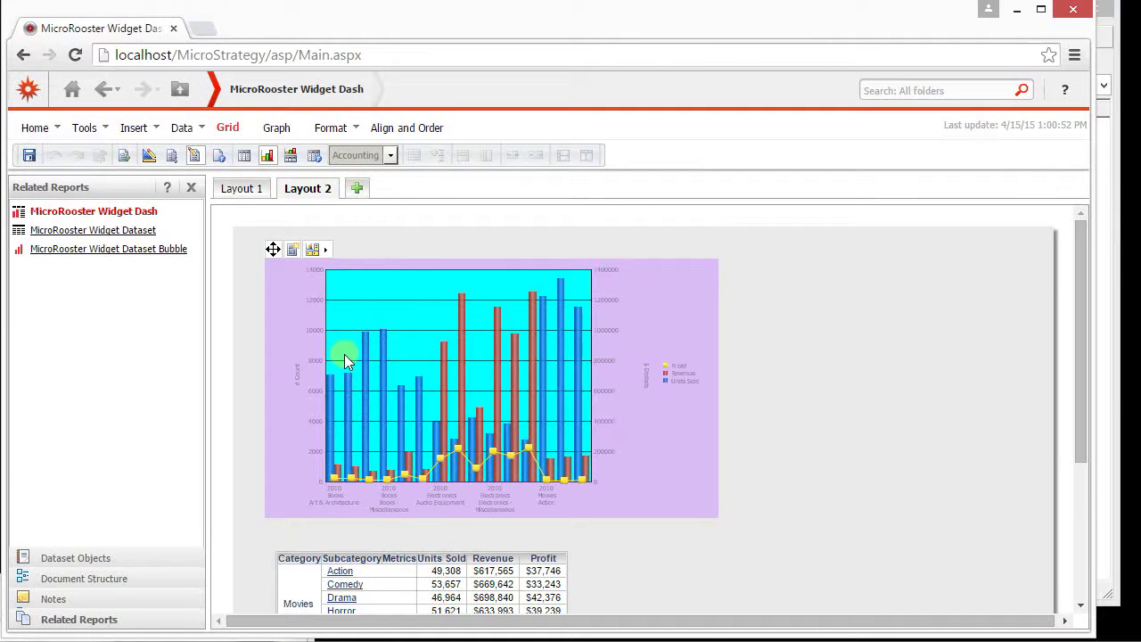
Step: Leave Design Mode so the 2012 bubble widget reloads with cyan and lavender colours
{"action": "left_click", "coordinate": [219, 157]}
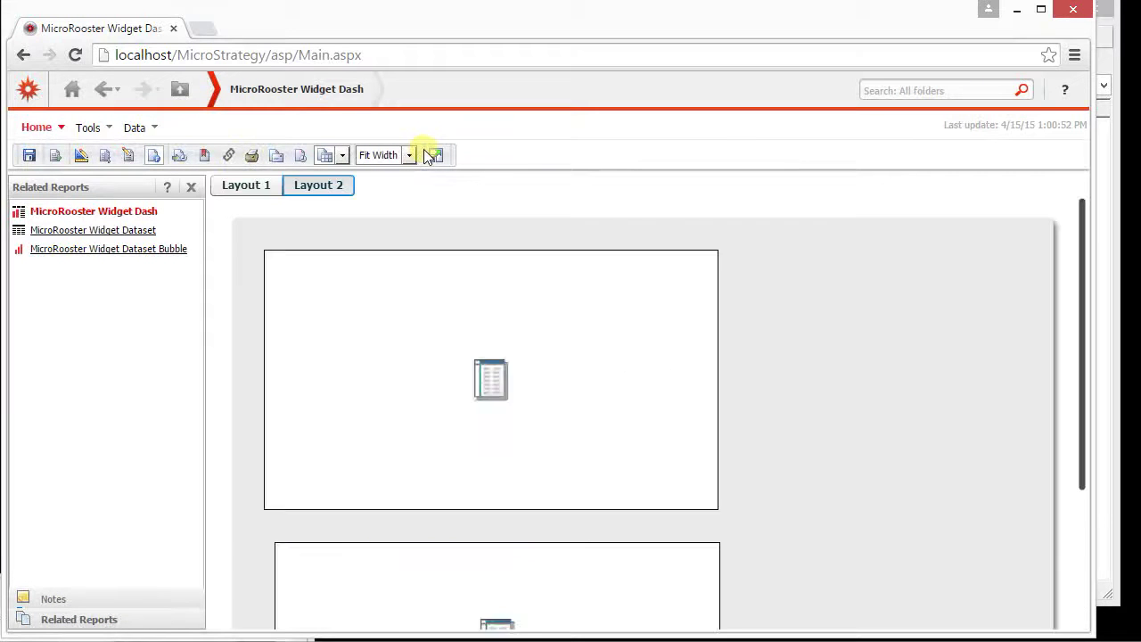
{"action": "mouse_move", "coordinate": [535, 316]}
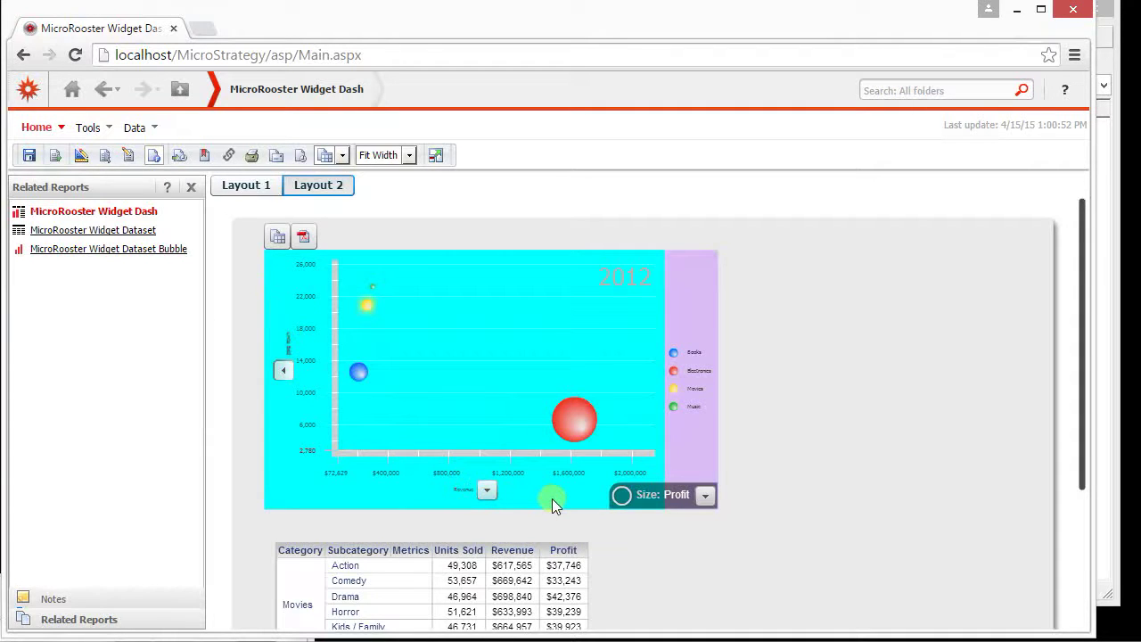
Step: Turn off 'Inherit graph formatting' in the bubble widget's properties
{"action": "right_click", "coordinate": [484, 320]}
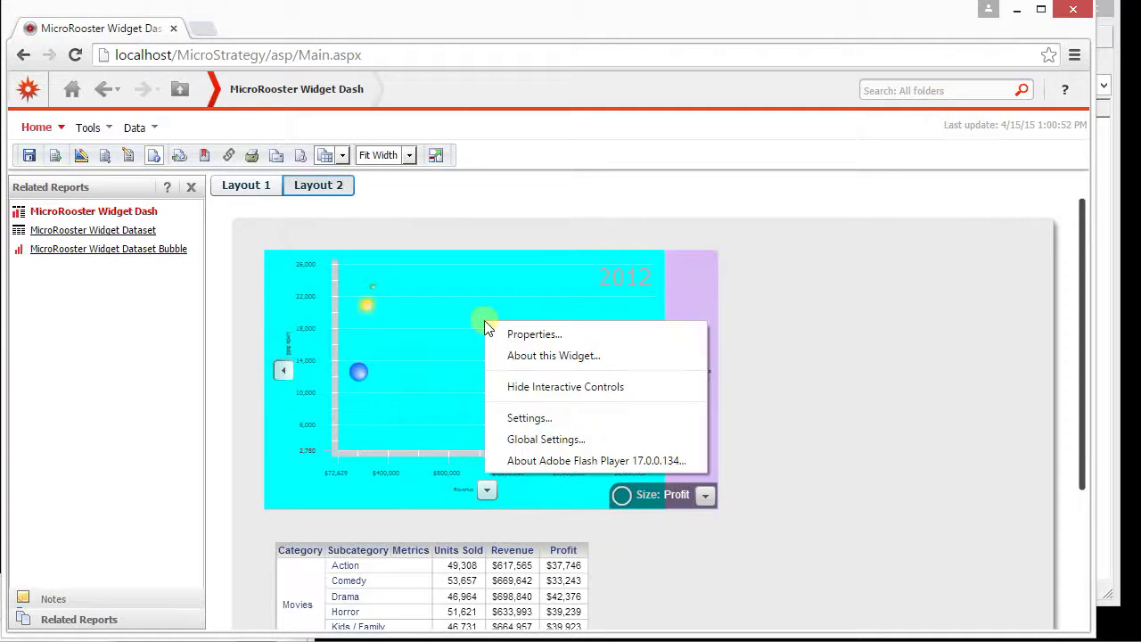
{"action": "left_click", "coordinate": [512, 327]}
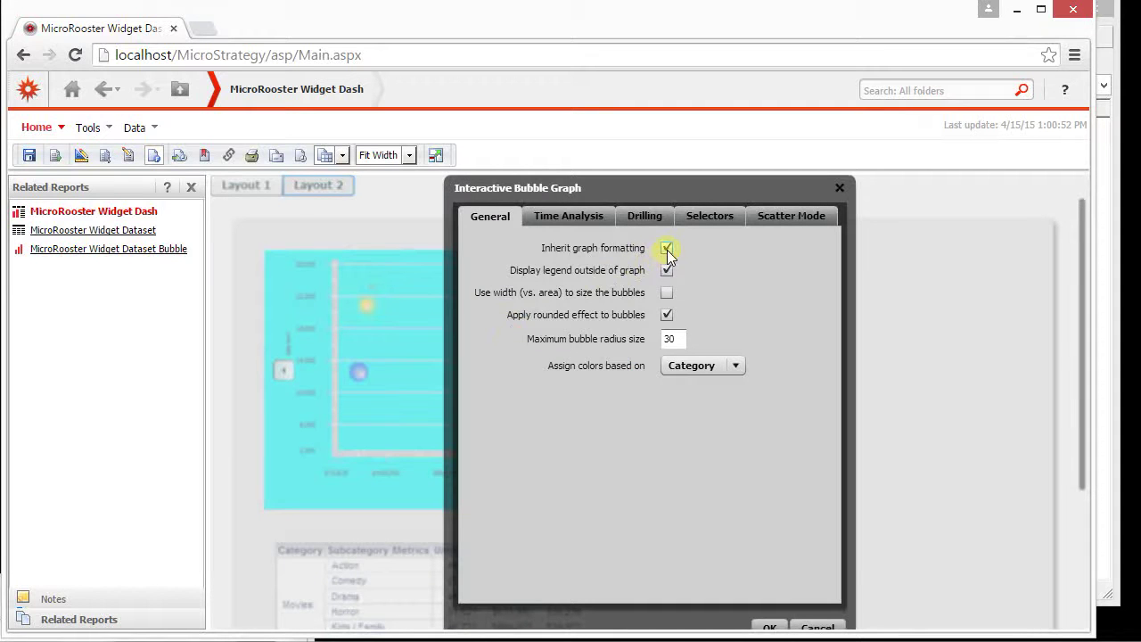
{"action": "left_click", "coordinate": [667, 249]}
{"action": "left_click", "coordinate": [771, 627]}
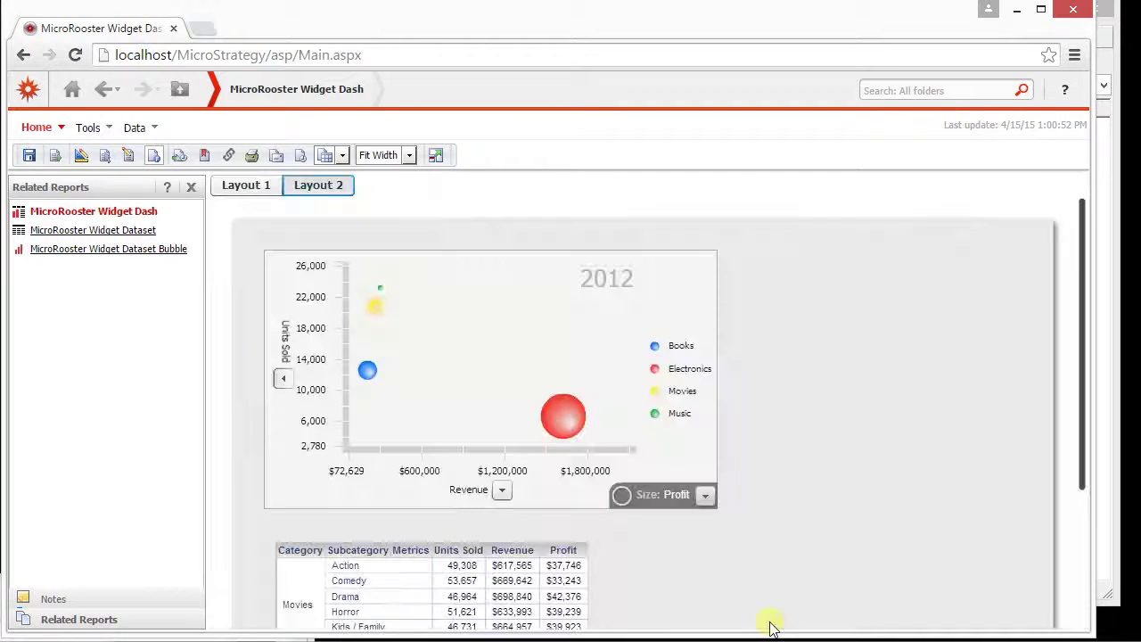